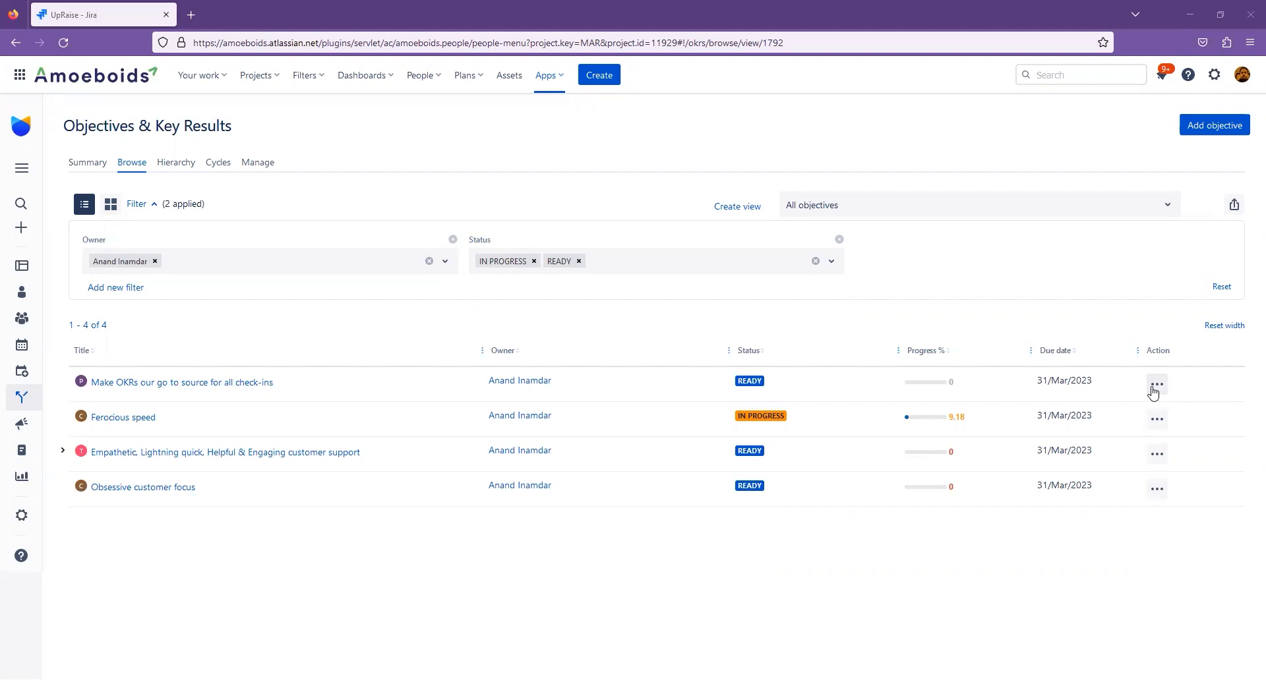
# Add a metric key result titled "At least 7 teams use UpRaise for OKRs tracking" to the "Make OKRs our go to source for all check-ins" objective.
pyautogui.click(1154, 387)
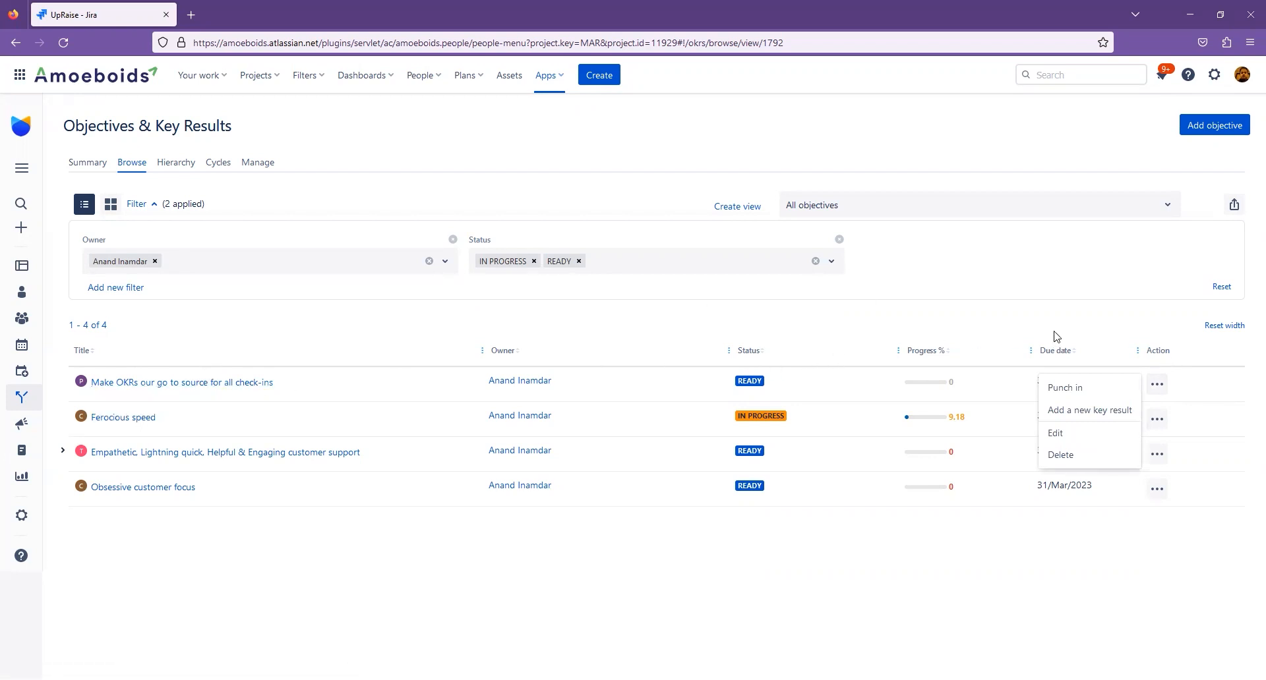
pyautogui.click(1093, 413)
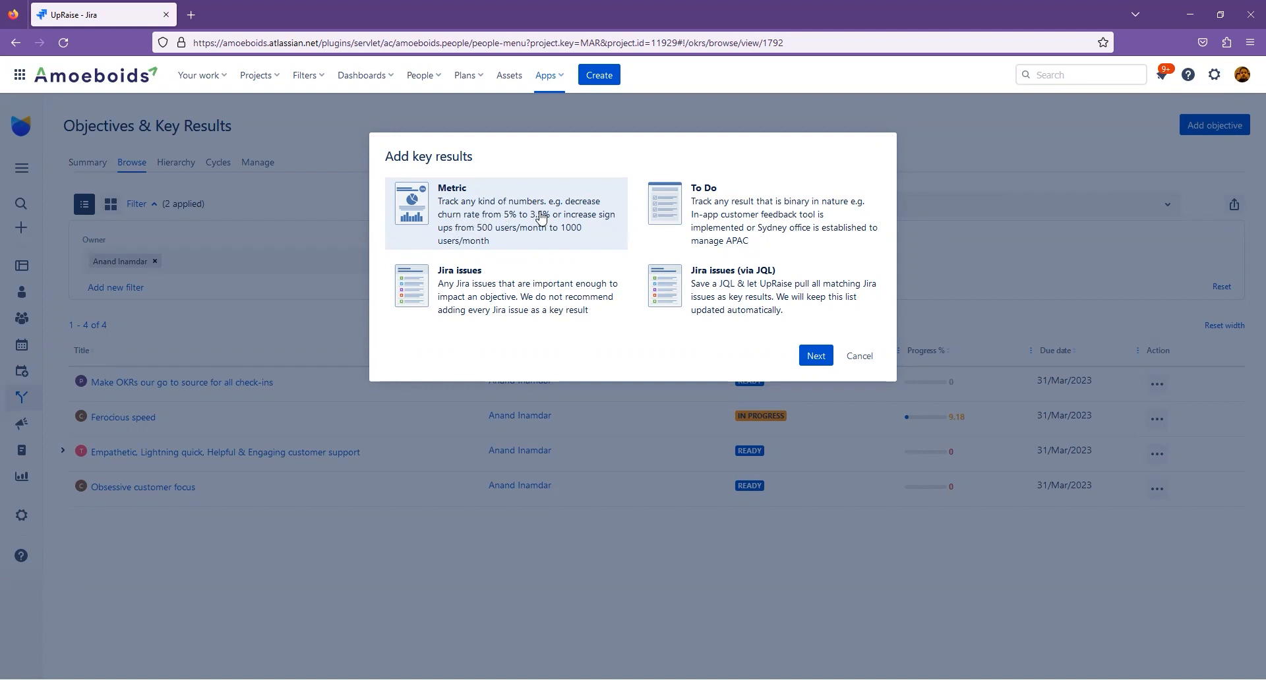
pyautogui.click(811, 362)
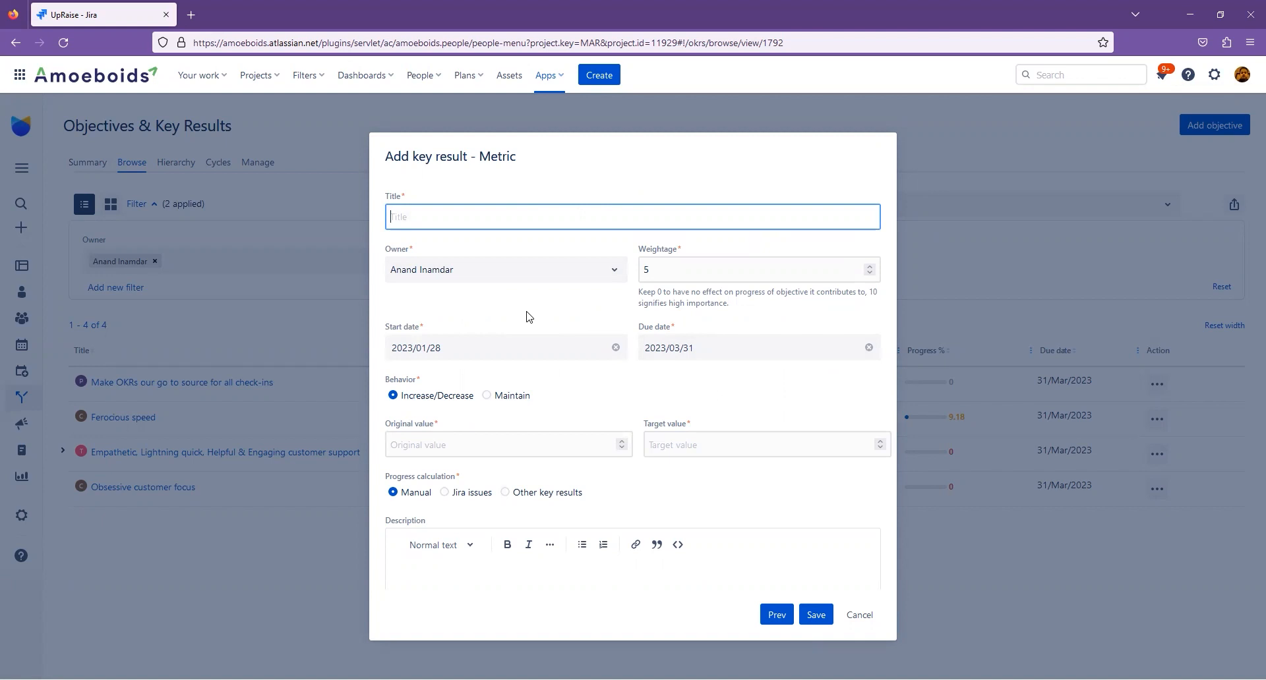
pyautogui.write('At least 7 teams use UpRaise for')
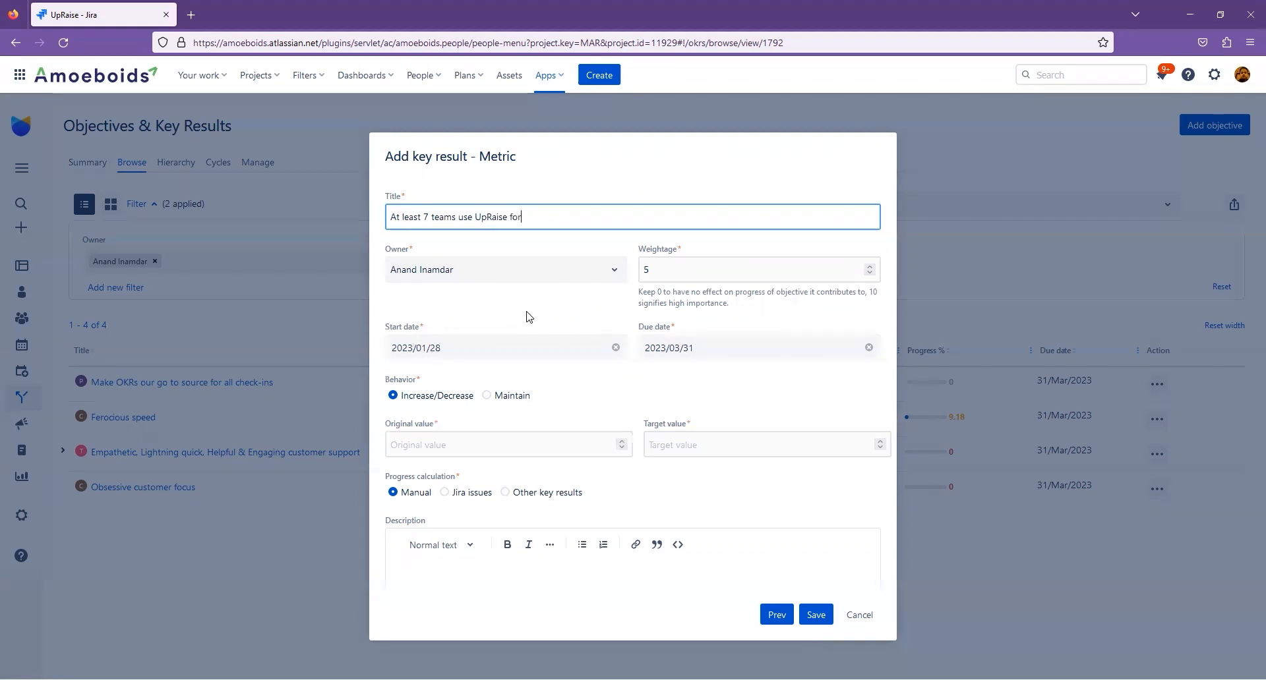
pyautogui.write(' OKRs tracking')
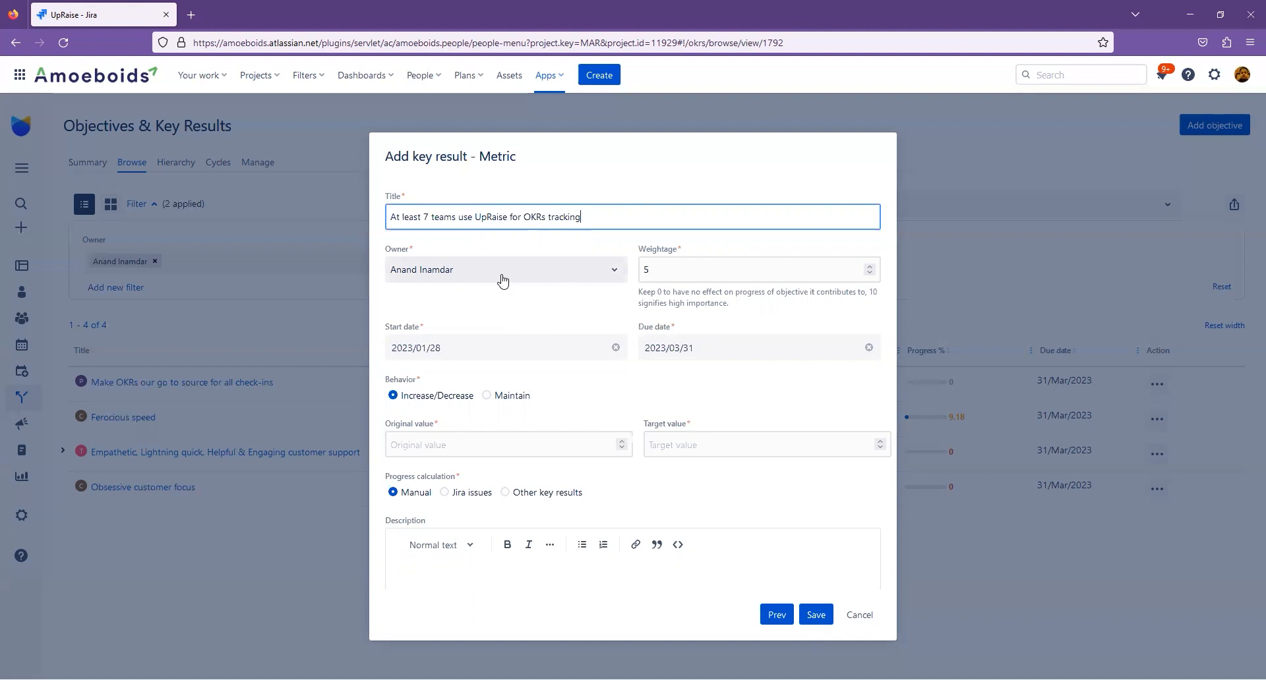
# Try the Maintain behavior for the key result and switch back to Increase/Decrease.
pyautogui.doubleClick(710, 273)
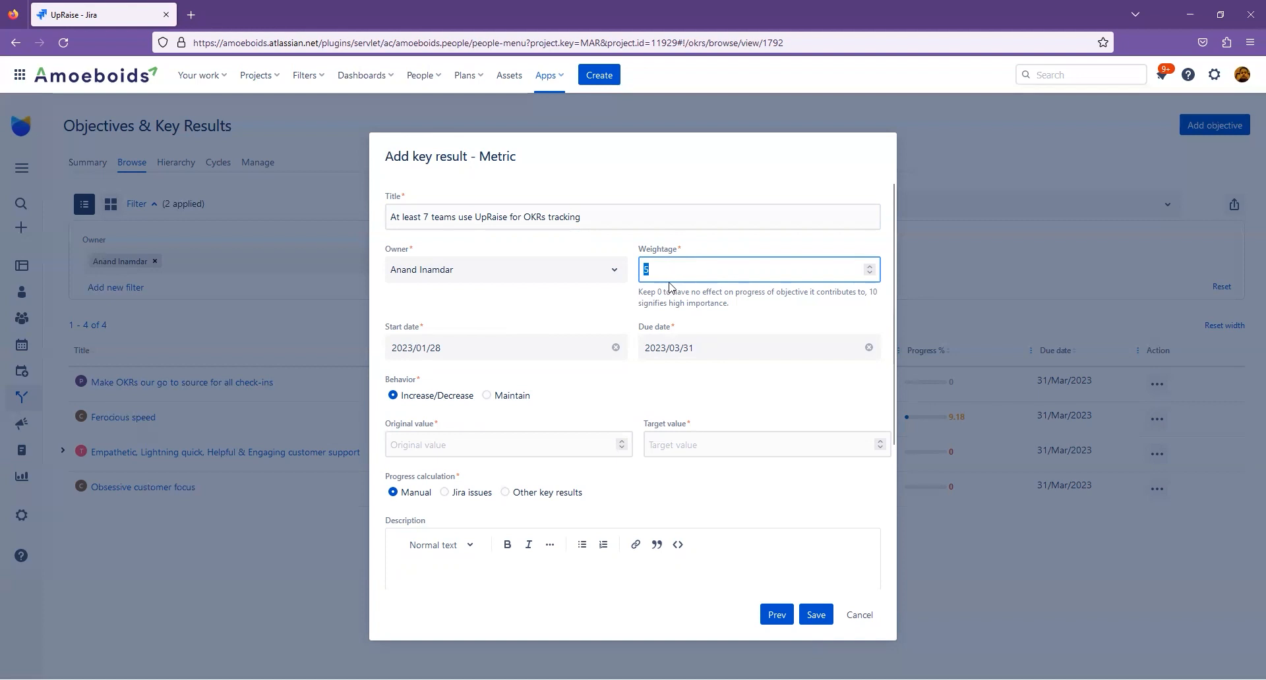
pyautogui.click(541, 310)
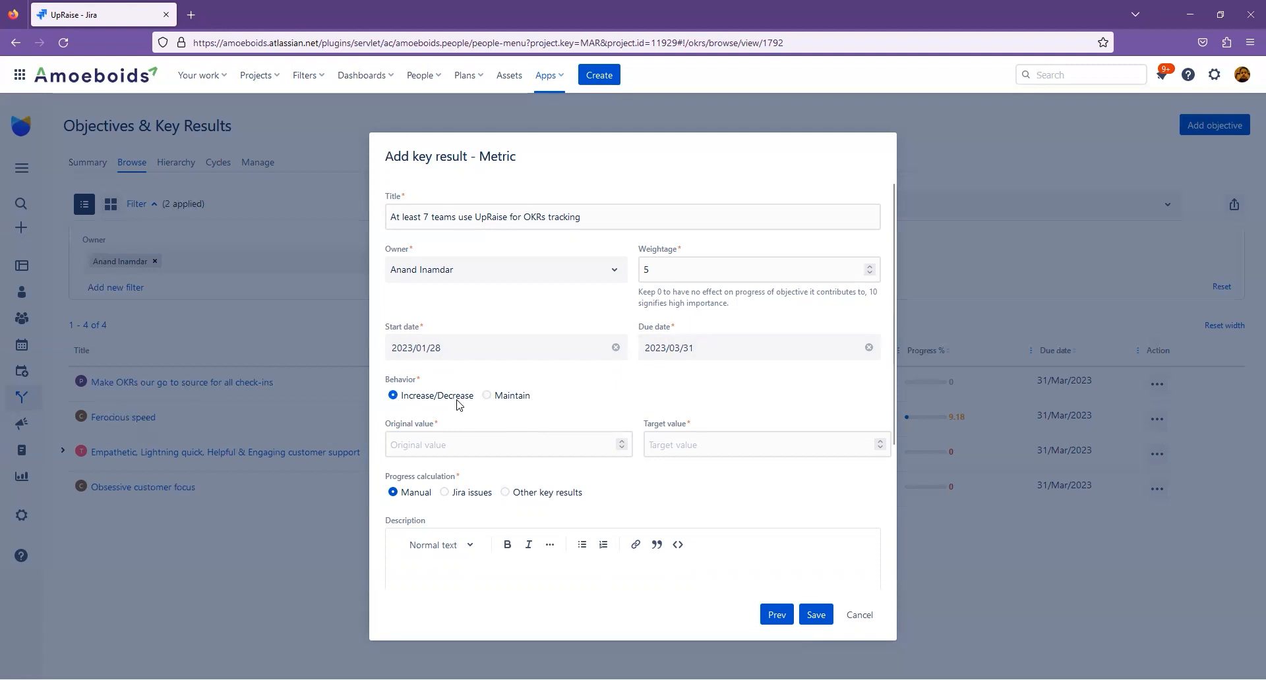
pyautogui.click(487, 396)
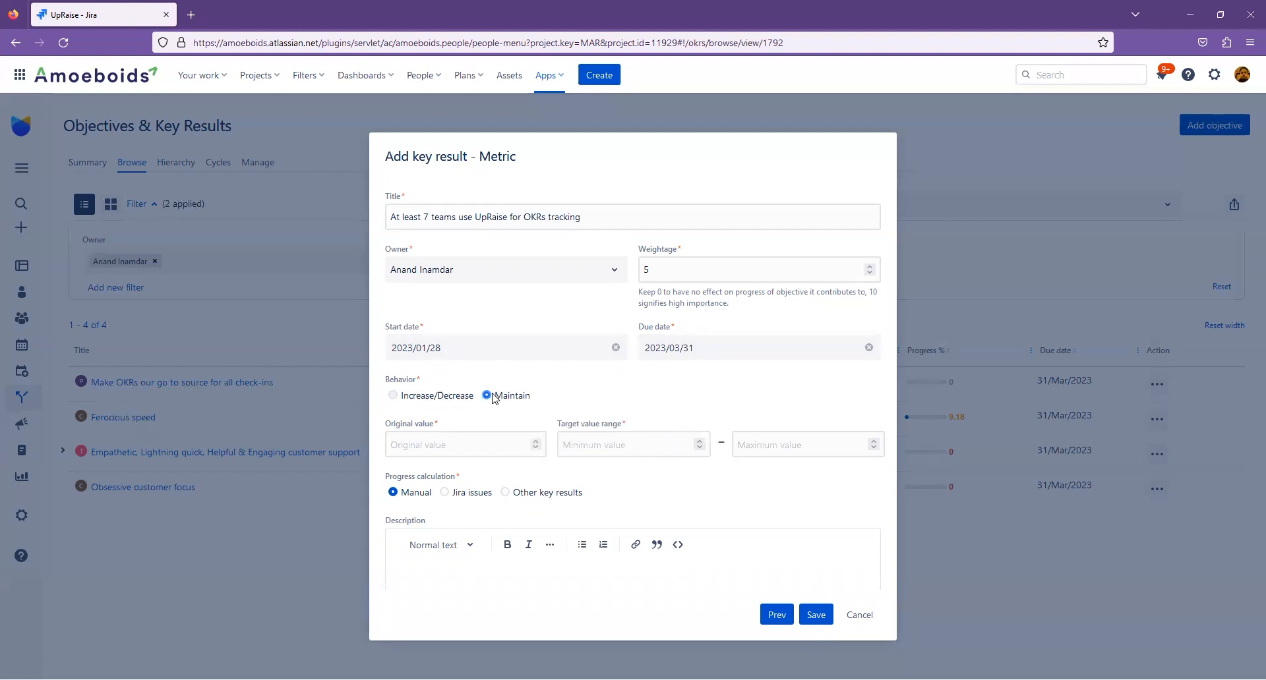
pyautogui.click(392, 397)
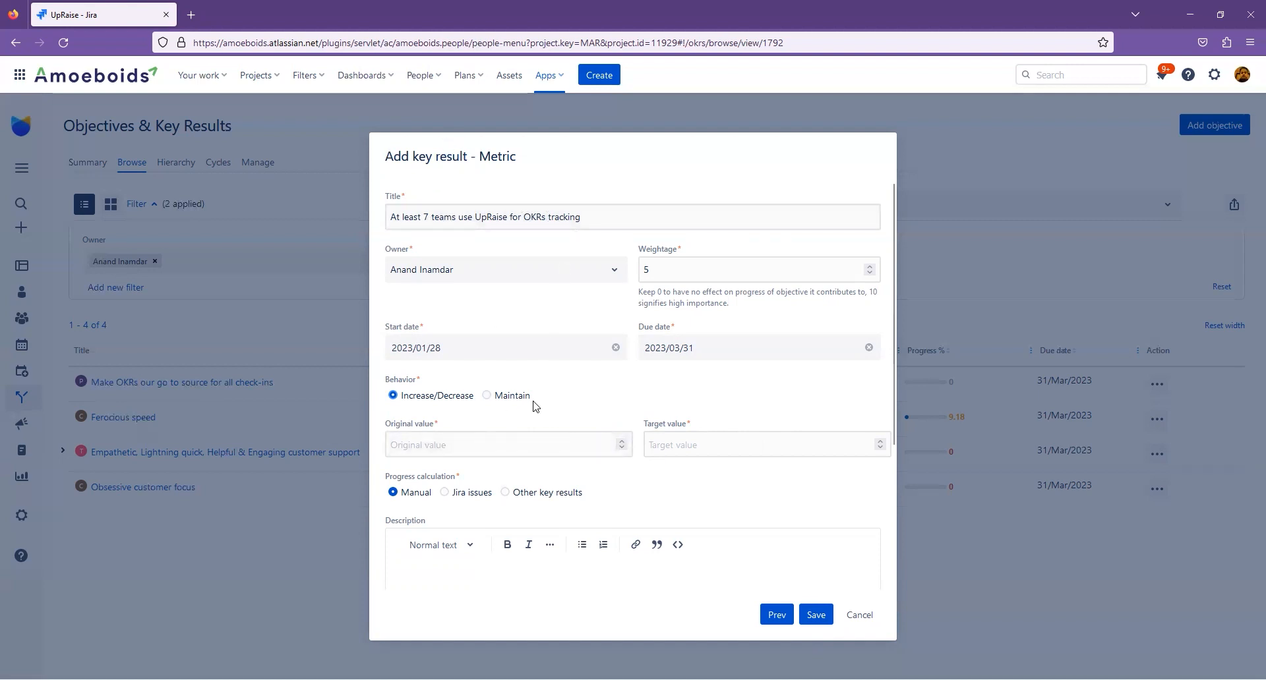
# Set the key result's original value to 0 and its target value to 7.
pyautogui.click(522, 445)
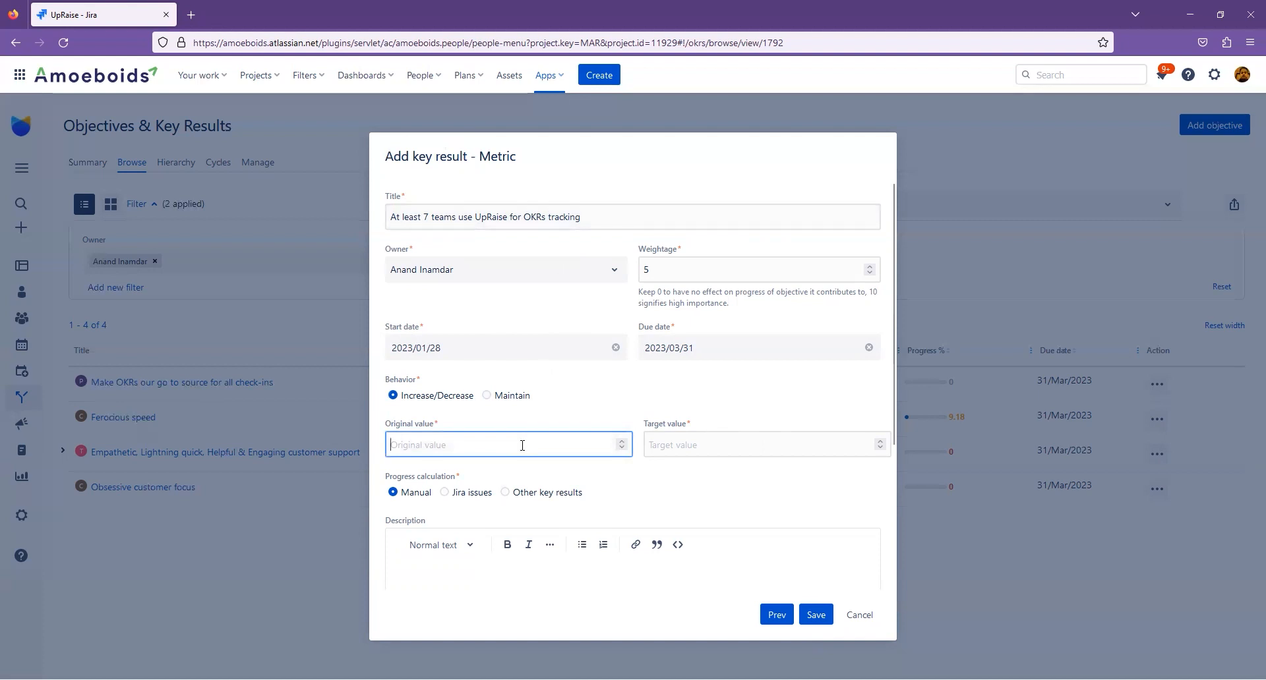
pyautogui.write('0')
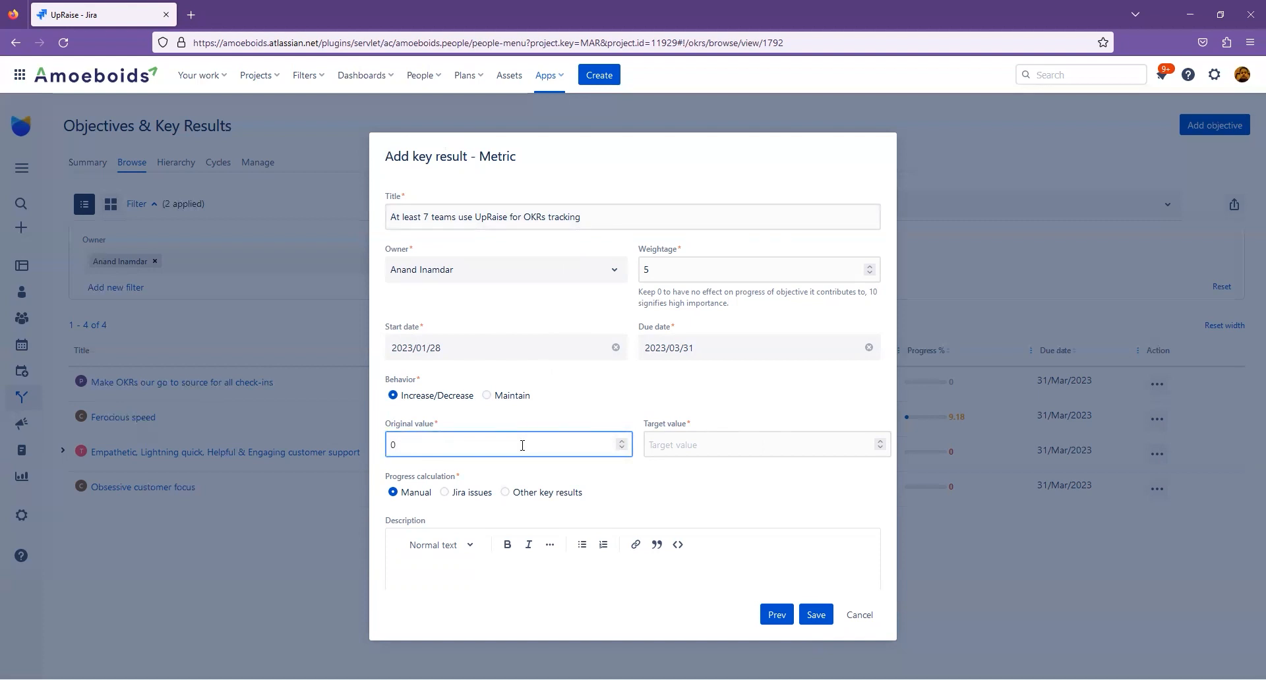
pyautogui.press('Tab')
pyautogui.write('7')
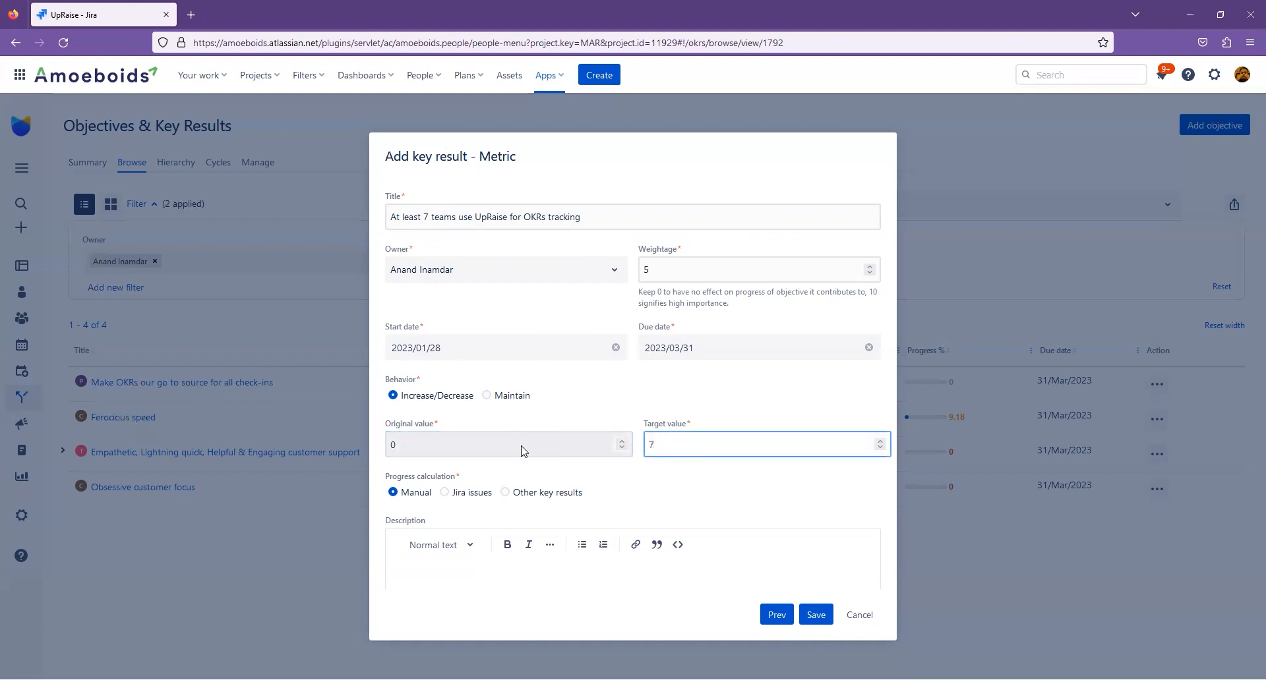
# Review the reminder and progress calculation settings, keeping progress calculation on Manual, and save the key result.
pyautogui.scroll(-3, 522, 446)
pyautogui.click(481, 394)
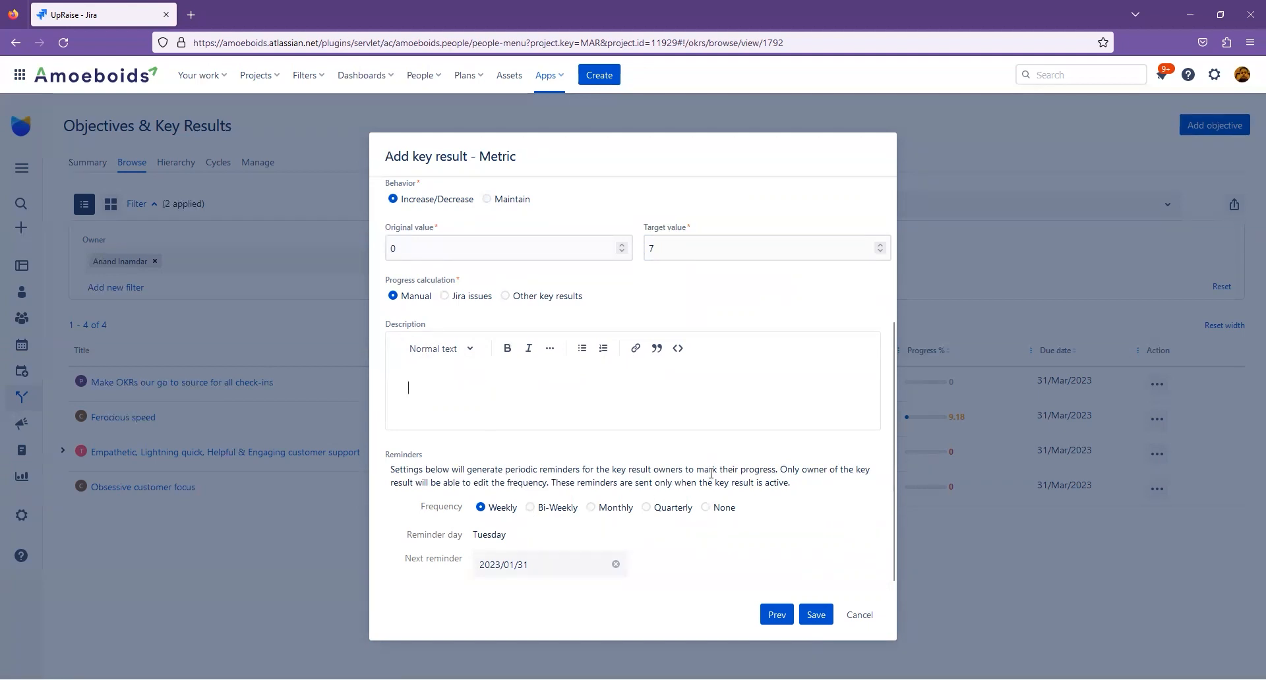
pyautogui.scroll(3, 710, 472)
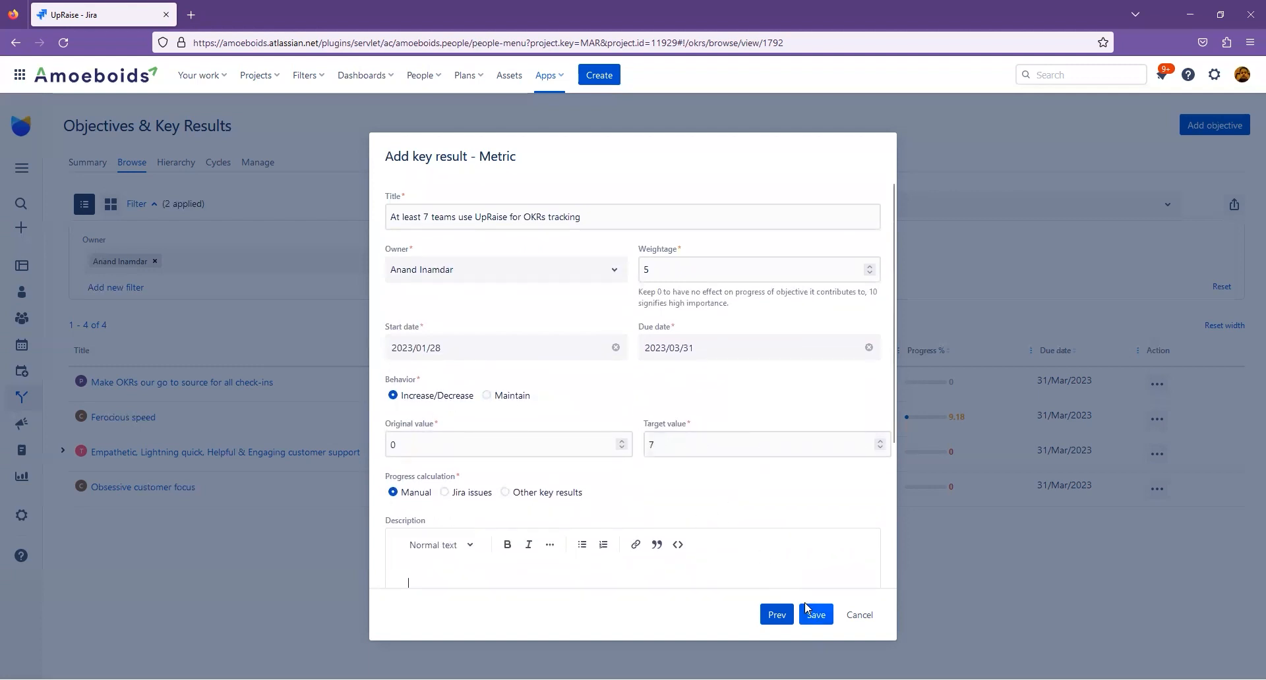
pyautogui.tripleClick(402, 480)
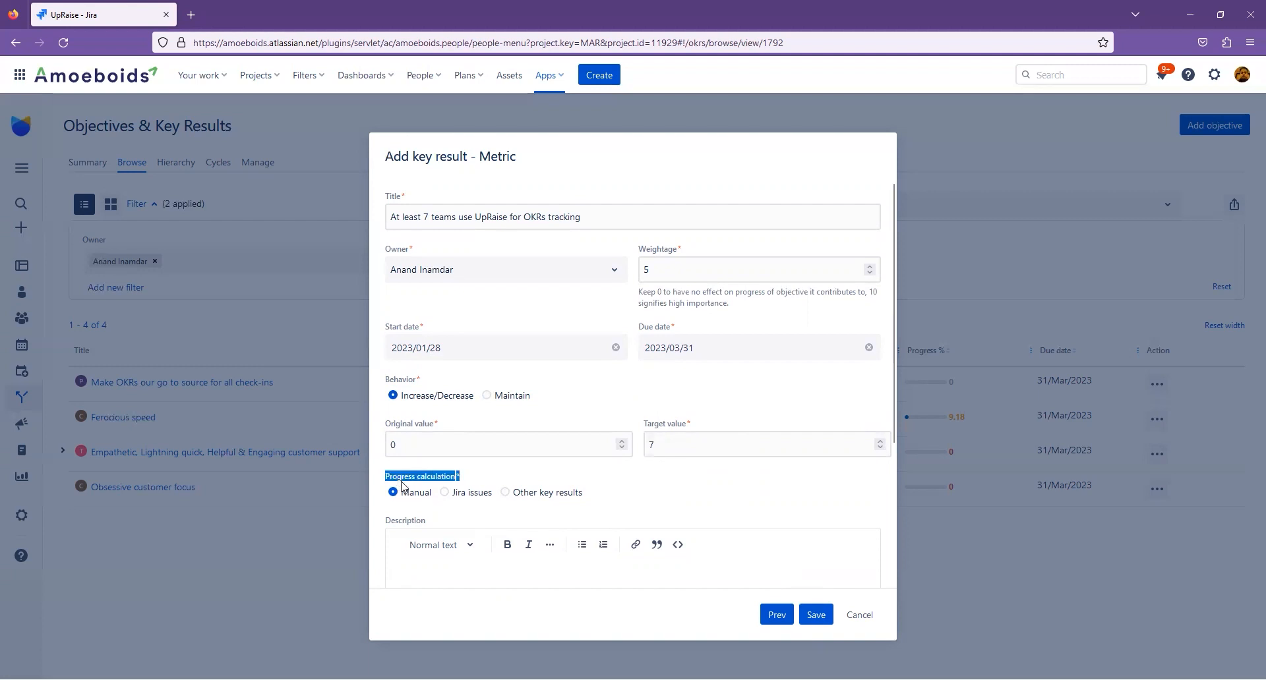
pyautogui.click(407, 495)
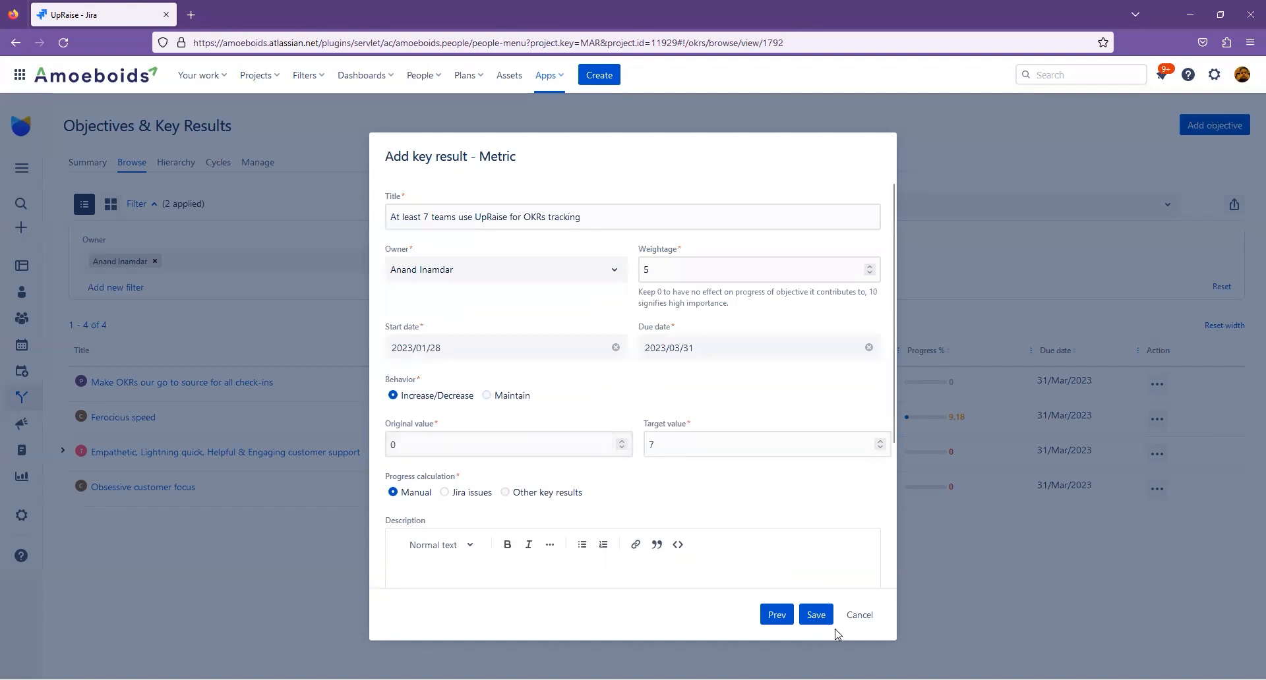
pyautogui.click(818, 616)
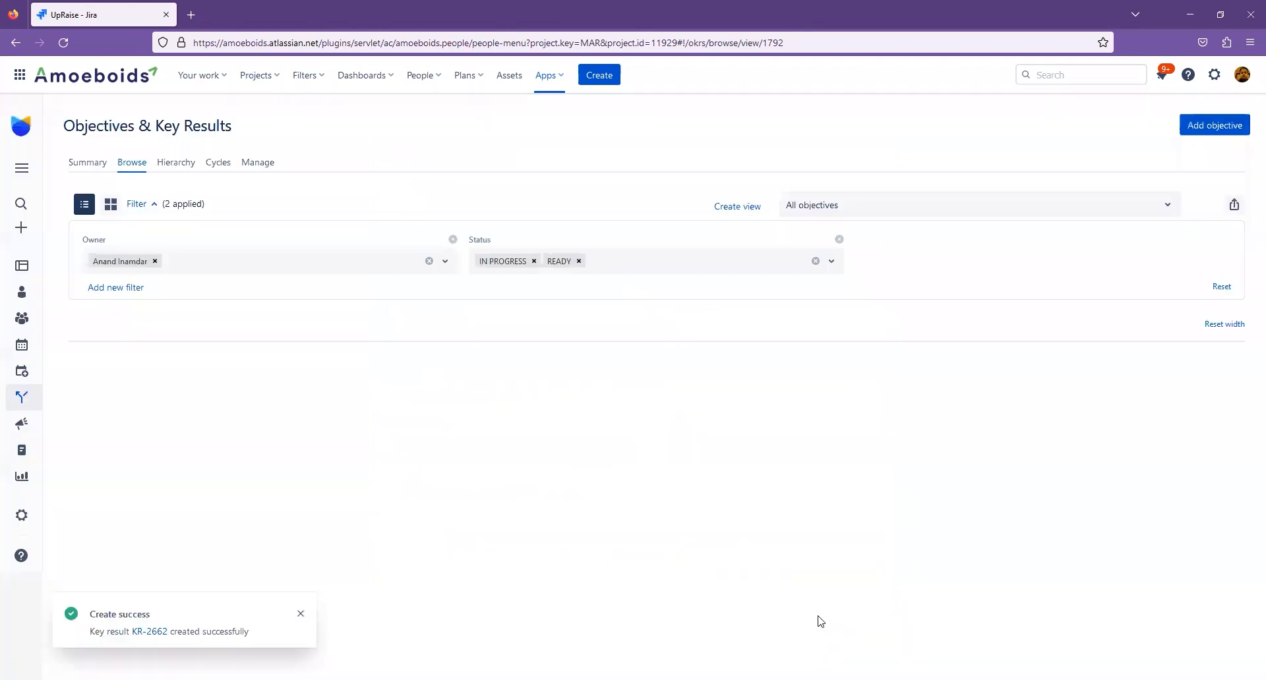
# Open the "Make OKRs our go to source for all check-ins" objective and start another metric key result with Maintain behavior.
pyautogui.click(62, 383)
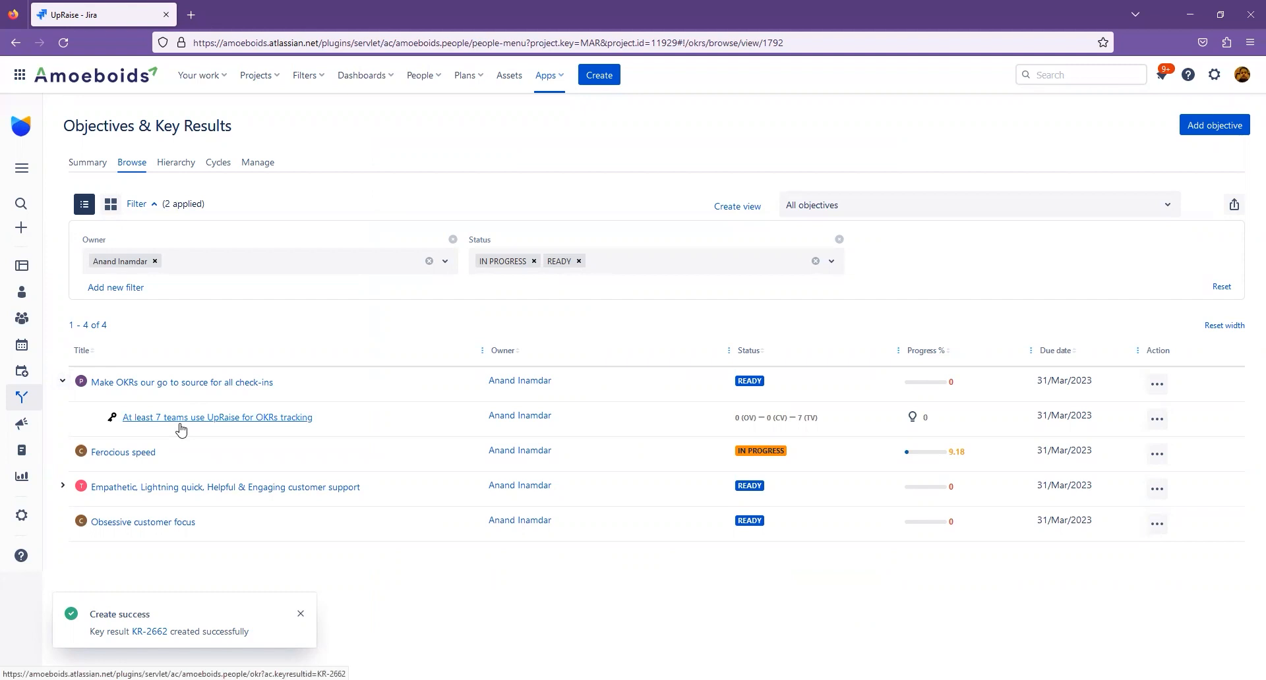
pyautogui.click(227, 385)
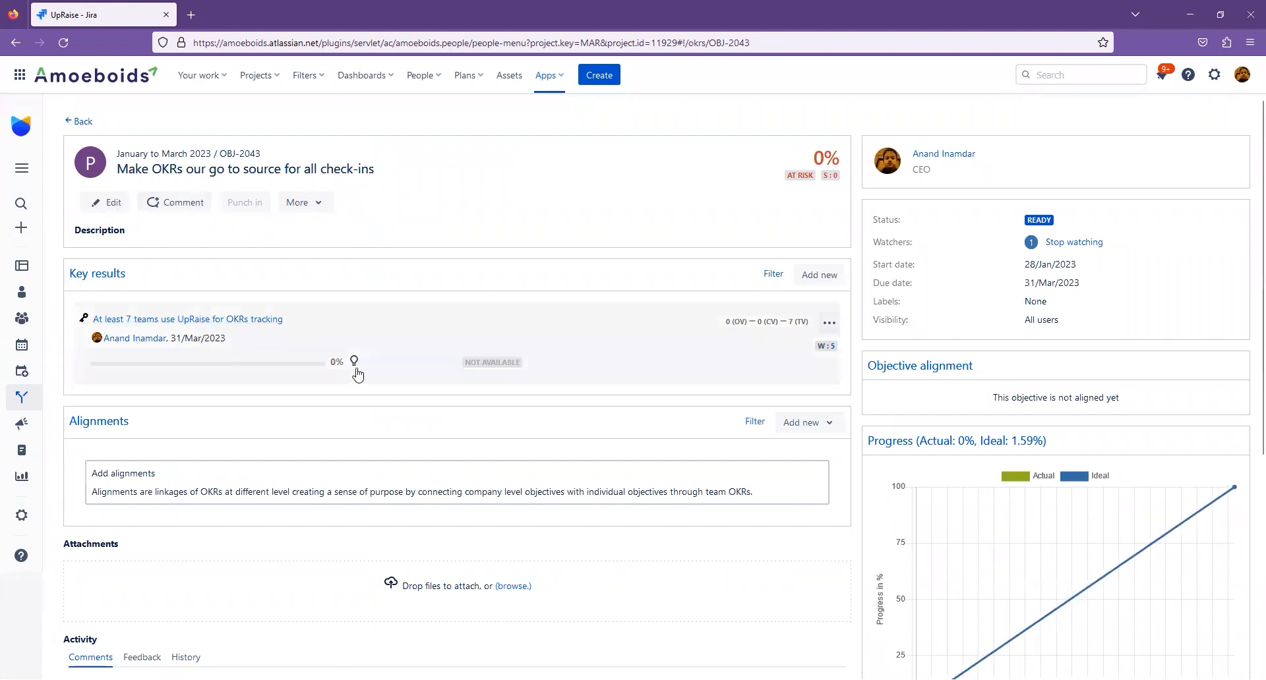
pyautogui.click(816, 277)
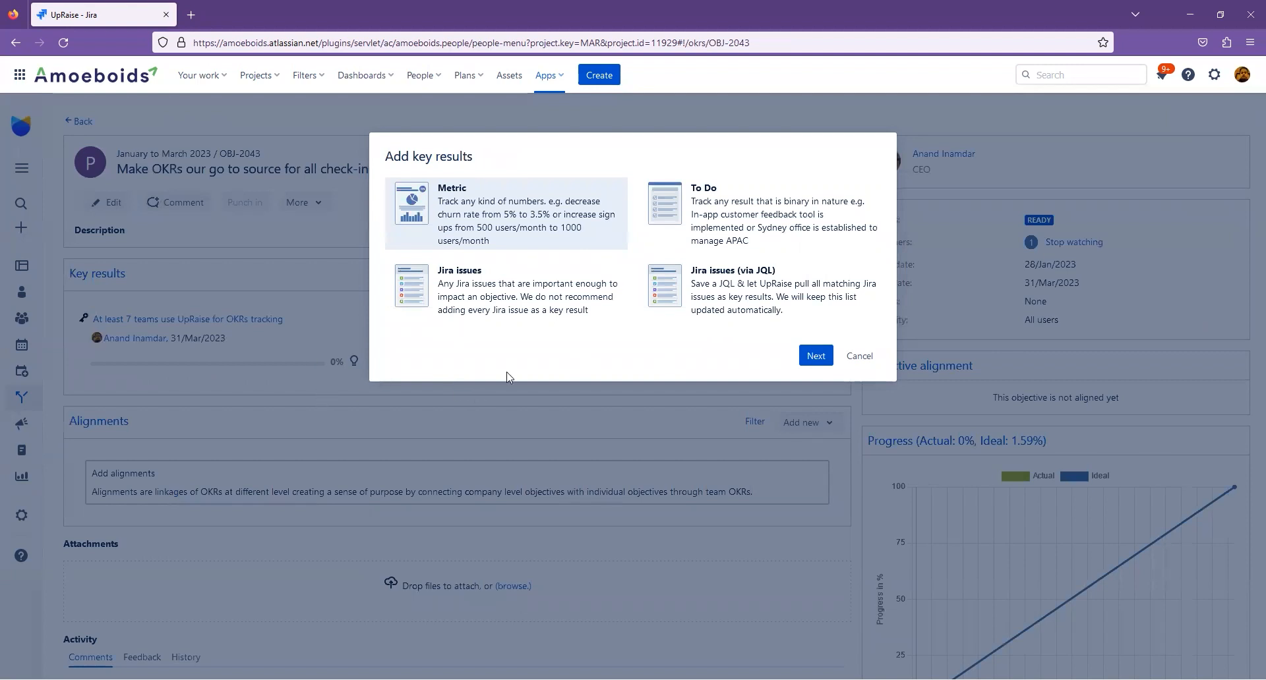
pyautogui.click(815, 358)
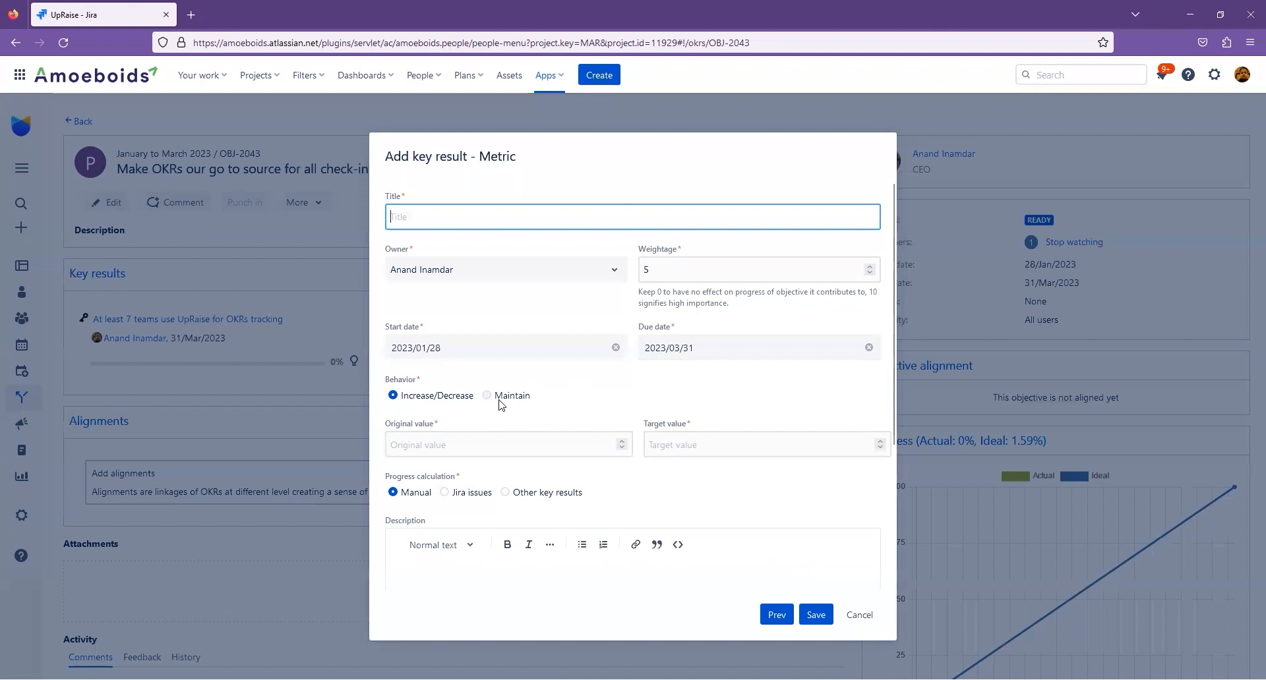
pyautogui.click(499, 397)
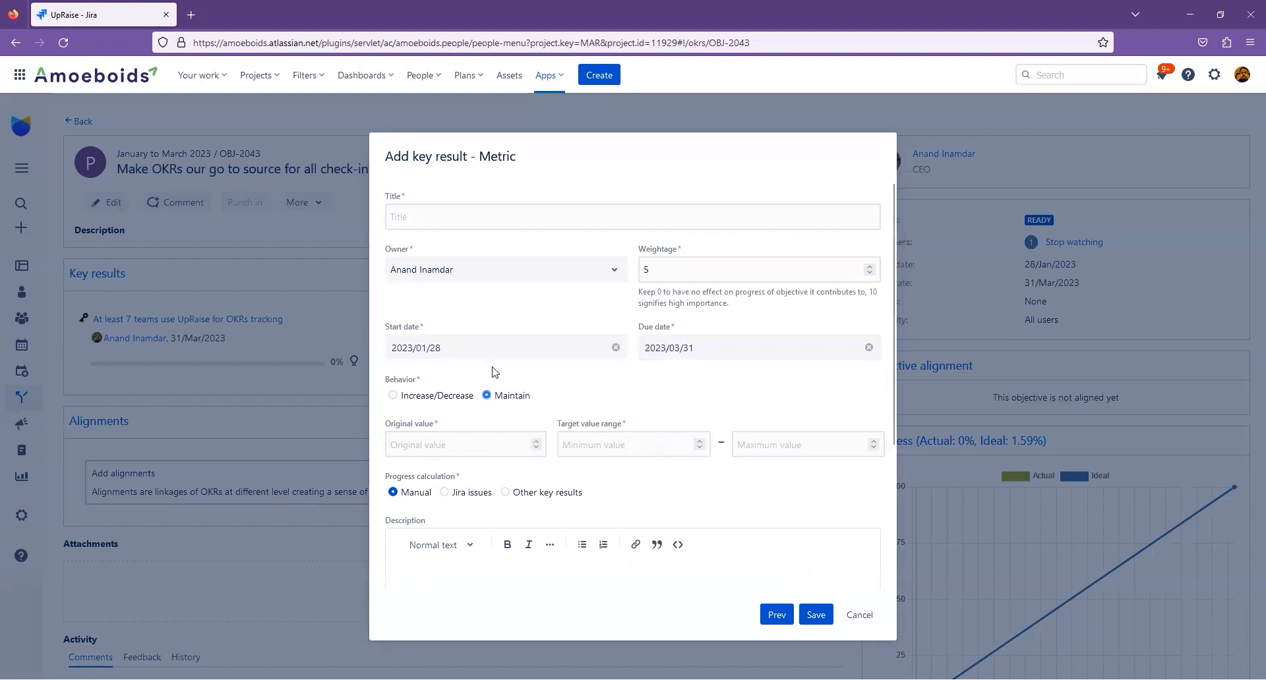
# Title the new key result "Application uptime stays between 97% to 99%".
pyautogui.click(476, 211)
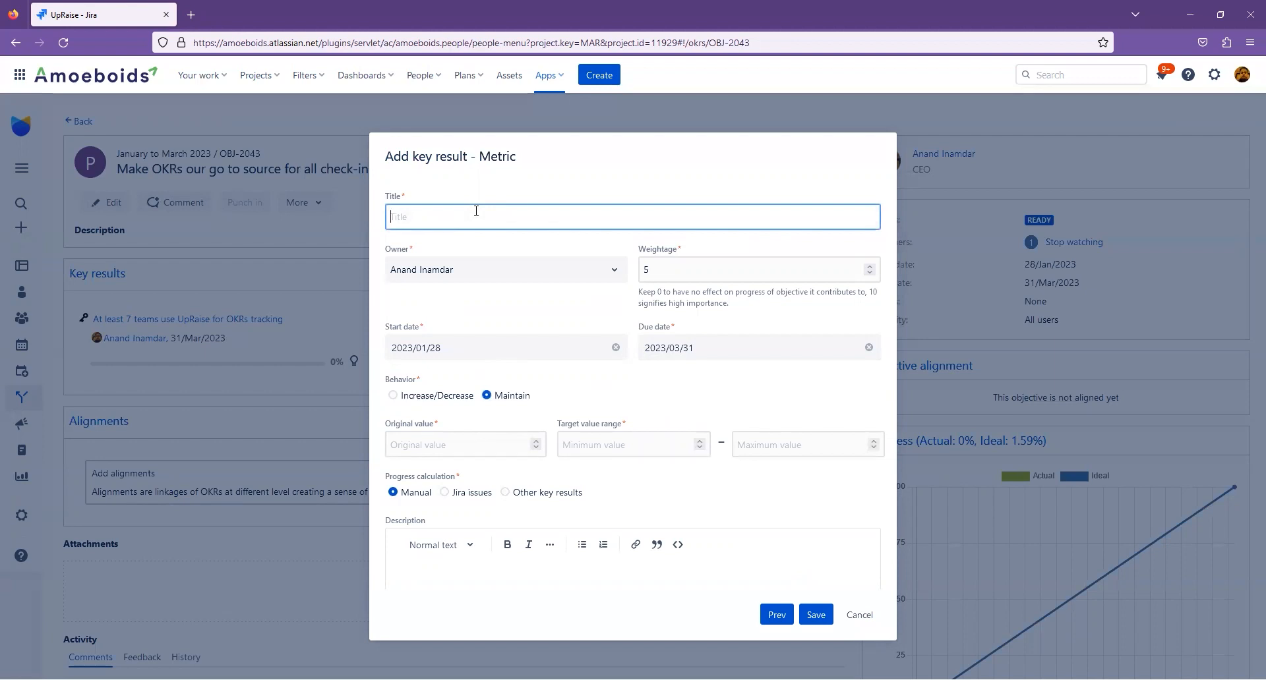
pyautogui.write('Application up')
pyautogui.write('time between')
pyautogui.write('sta')
pyautogui.write('ys between')
pyautogui.write('9')
pyautogui.write('7% ')
pyautogui.write('to 99%')
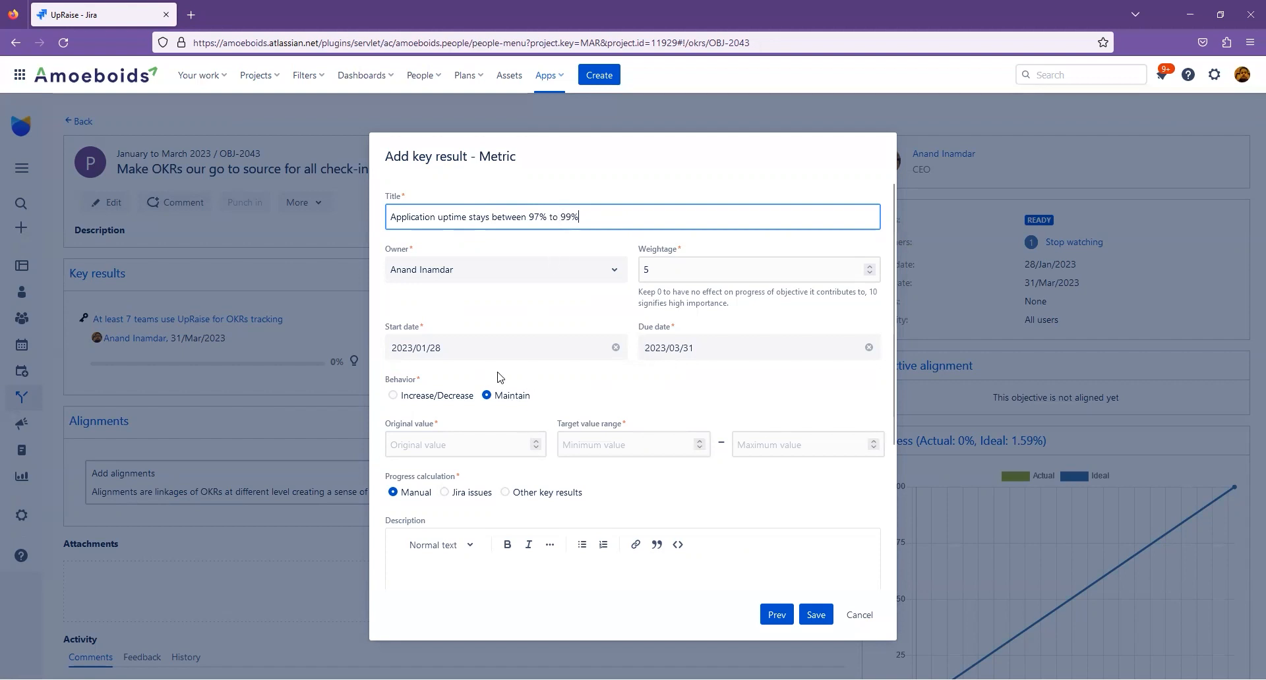
# Set the uptime key result's original value to 95 and its target value range to 97–99.
pyautogui.click(463, 443)
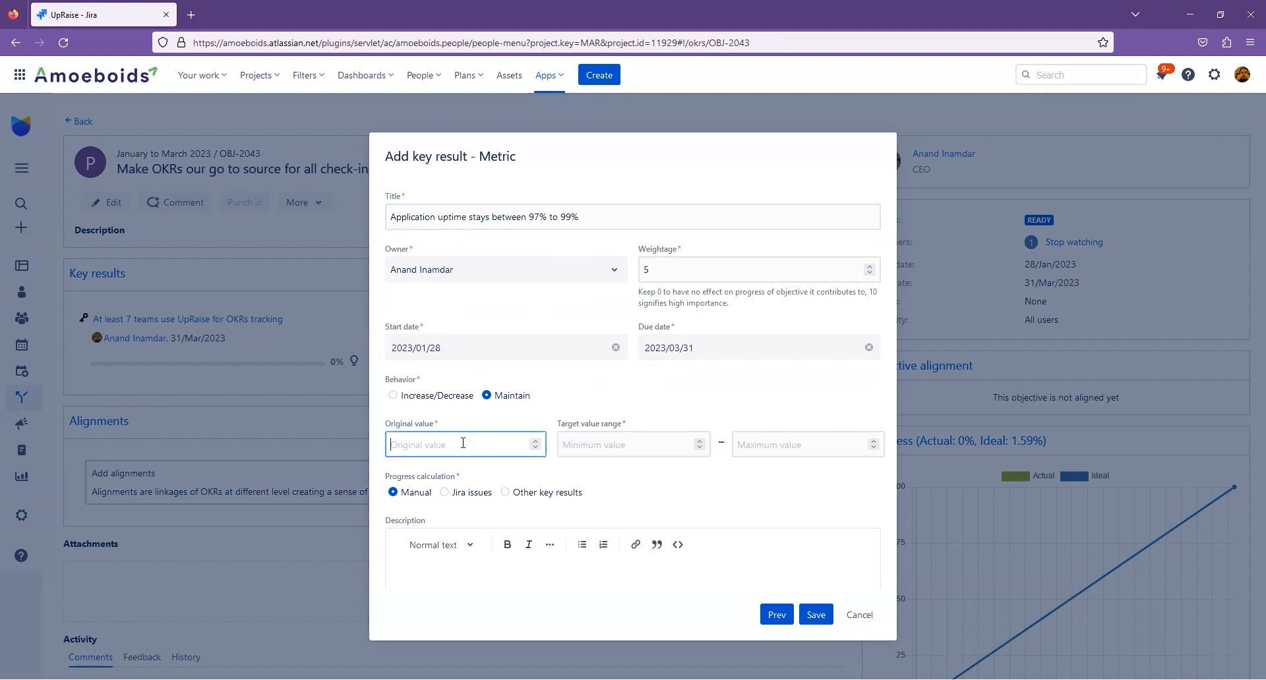
pyautogui.write('95')
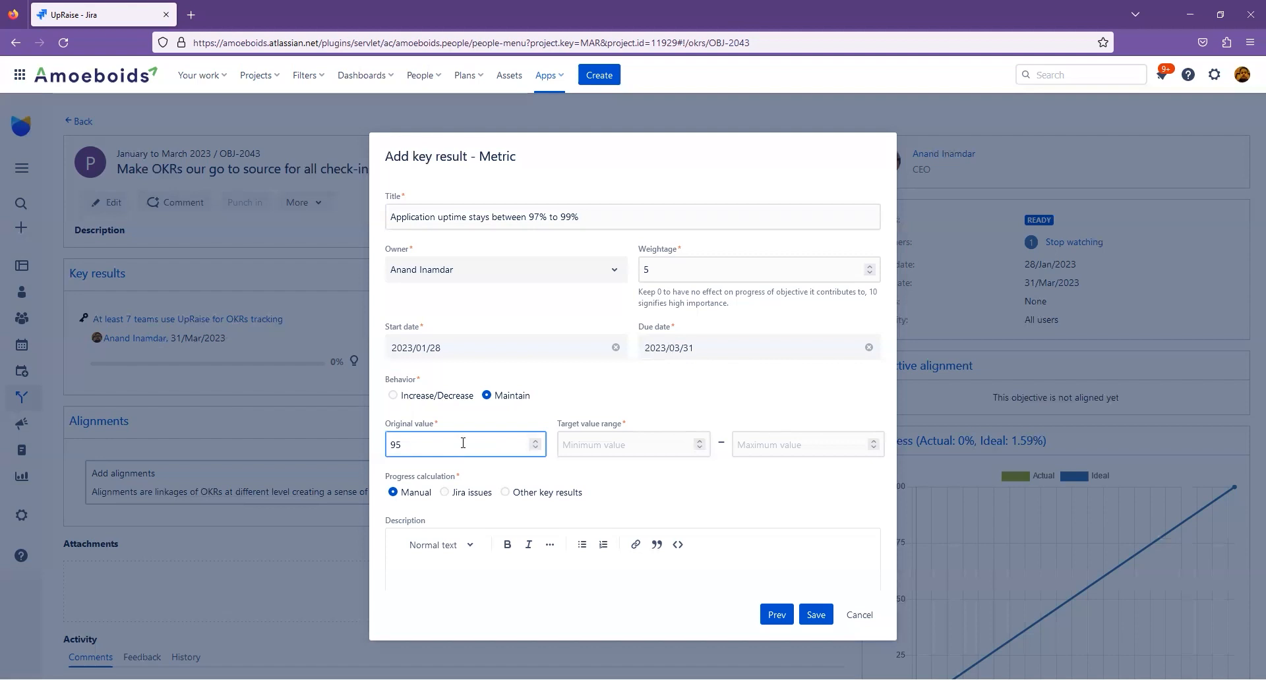
pyautogui.click(572, 441)
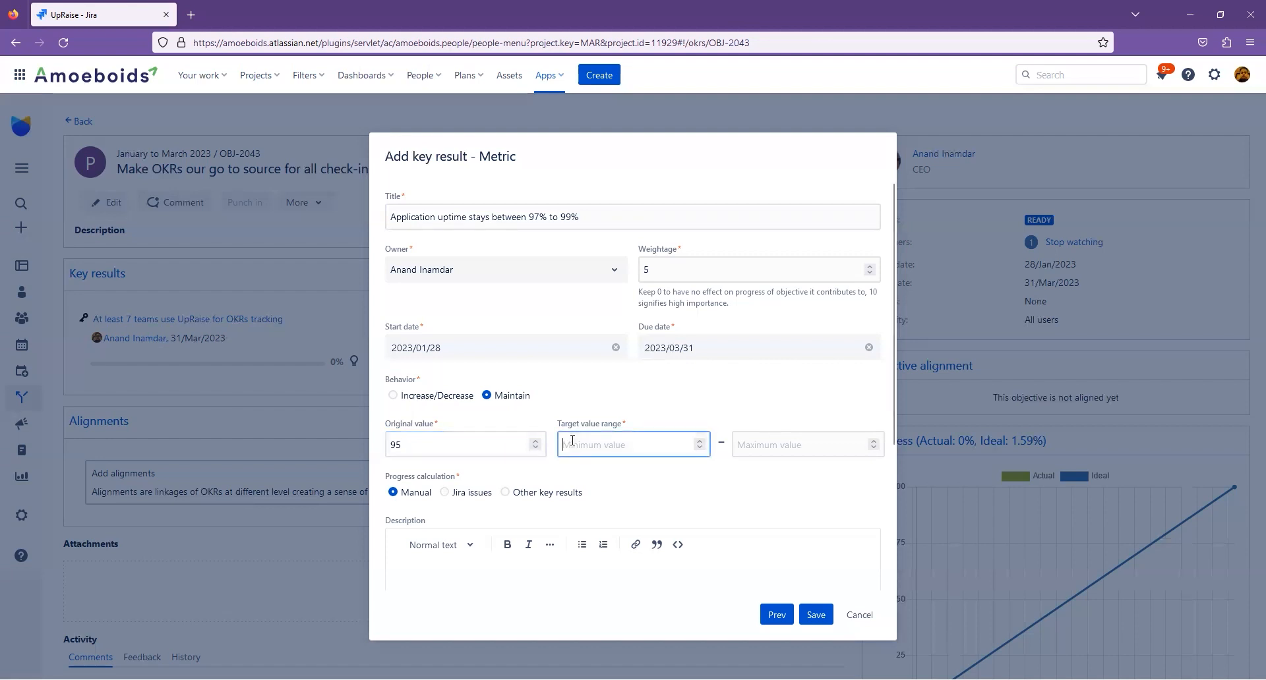
pyautogui.write('97')
pyautogui.press('Tab')
pyautogui.write('99')
pyautogui.click(707, 410)
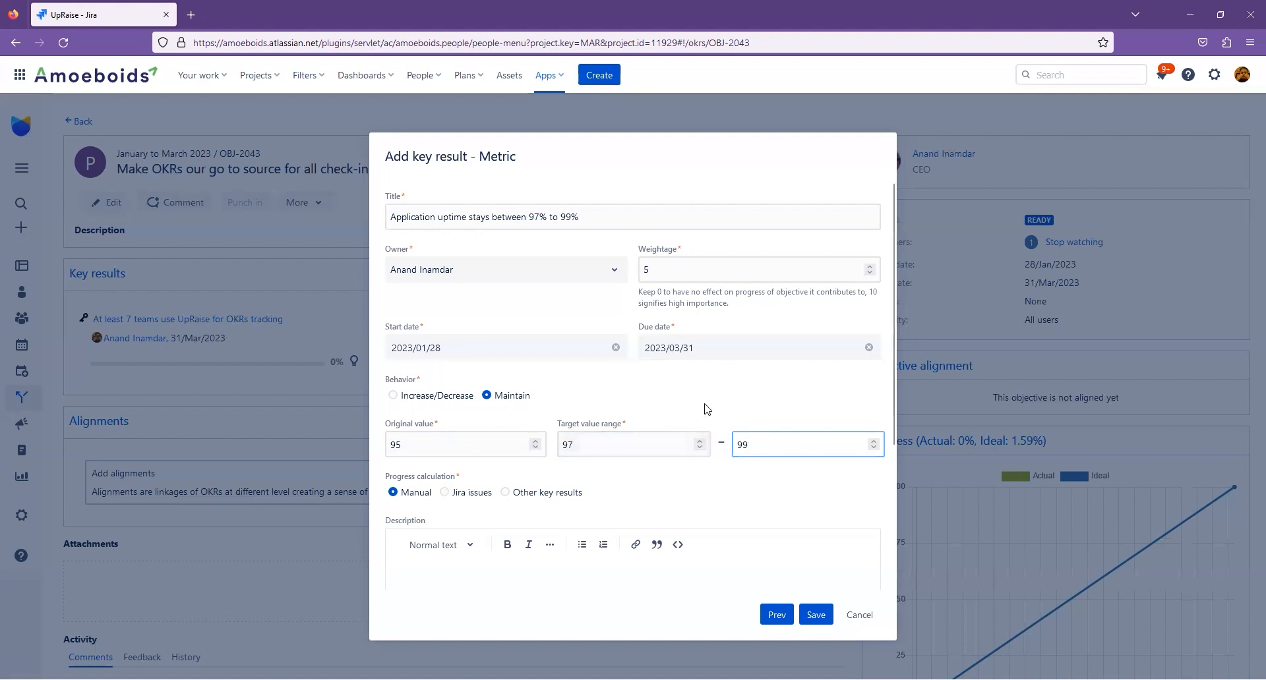
pyautogui.doubleClick(461, 443)
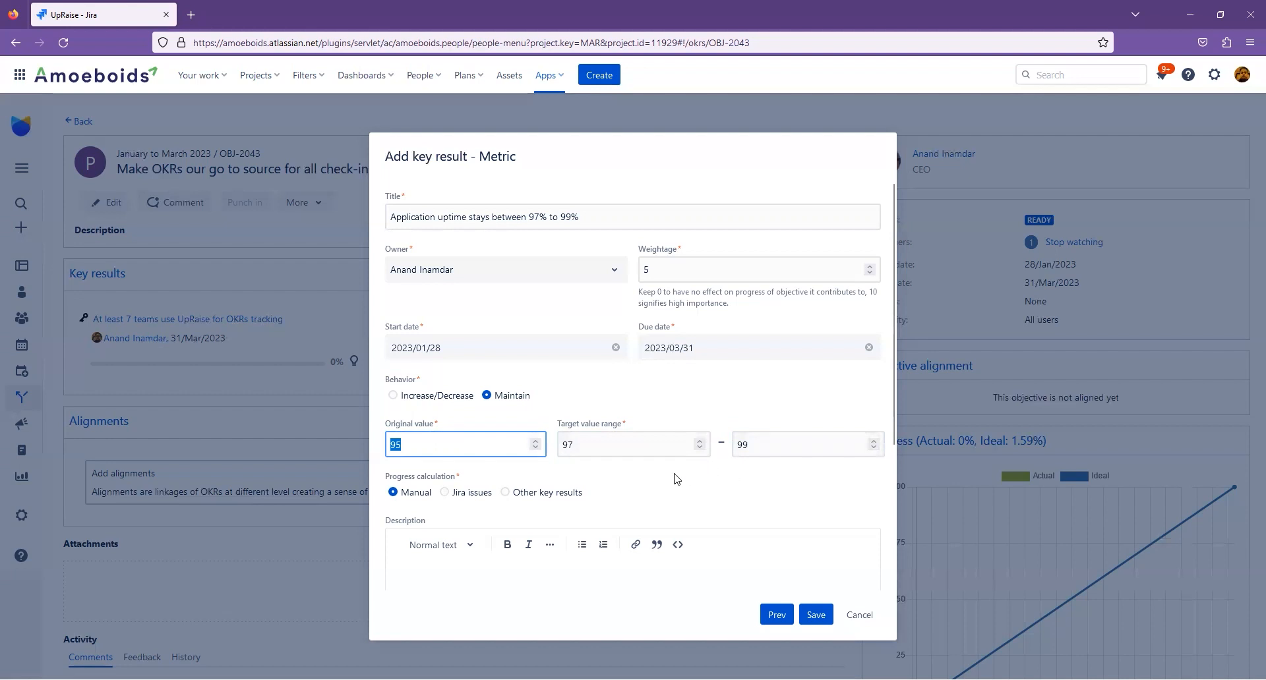
# Reword the key result title to "Application uptime stays above 97%".
pyautogui.doubleClick(507, 218)
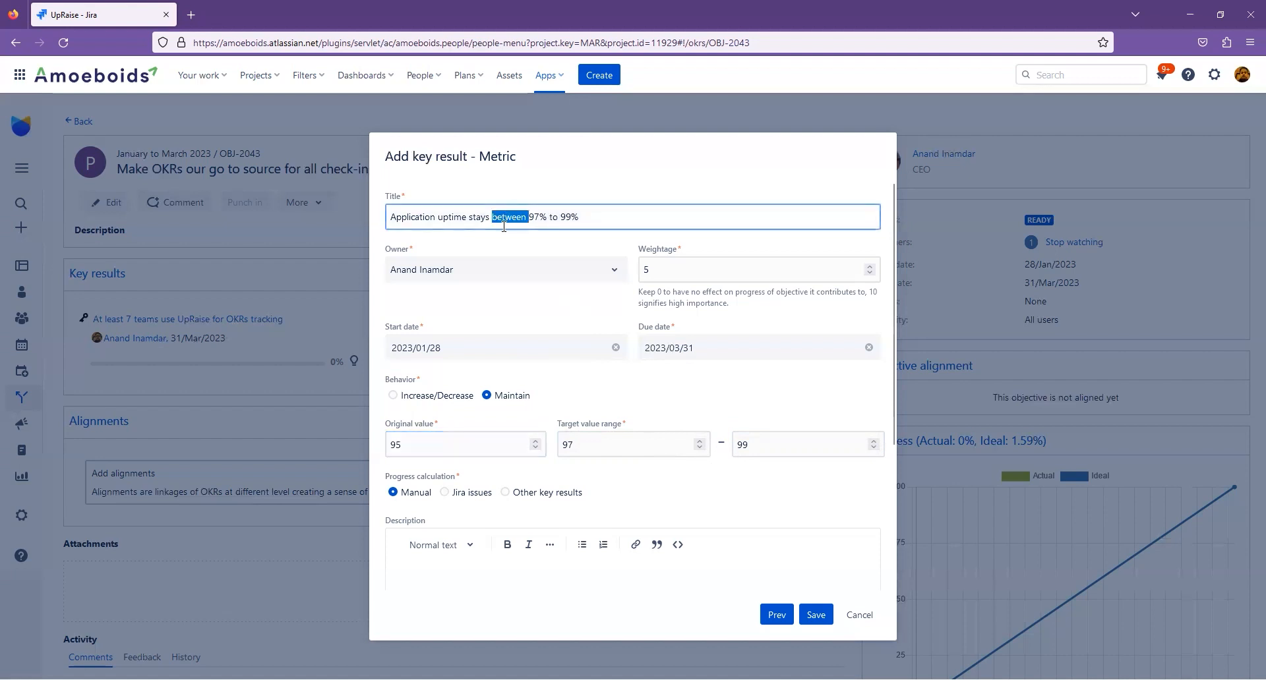
pyautogui.write('above')
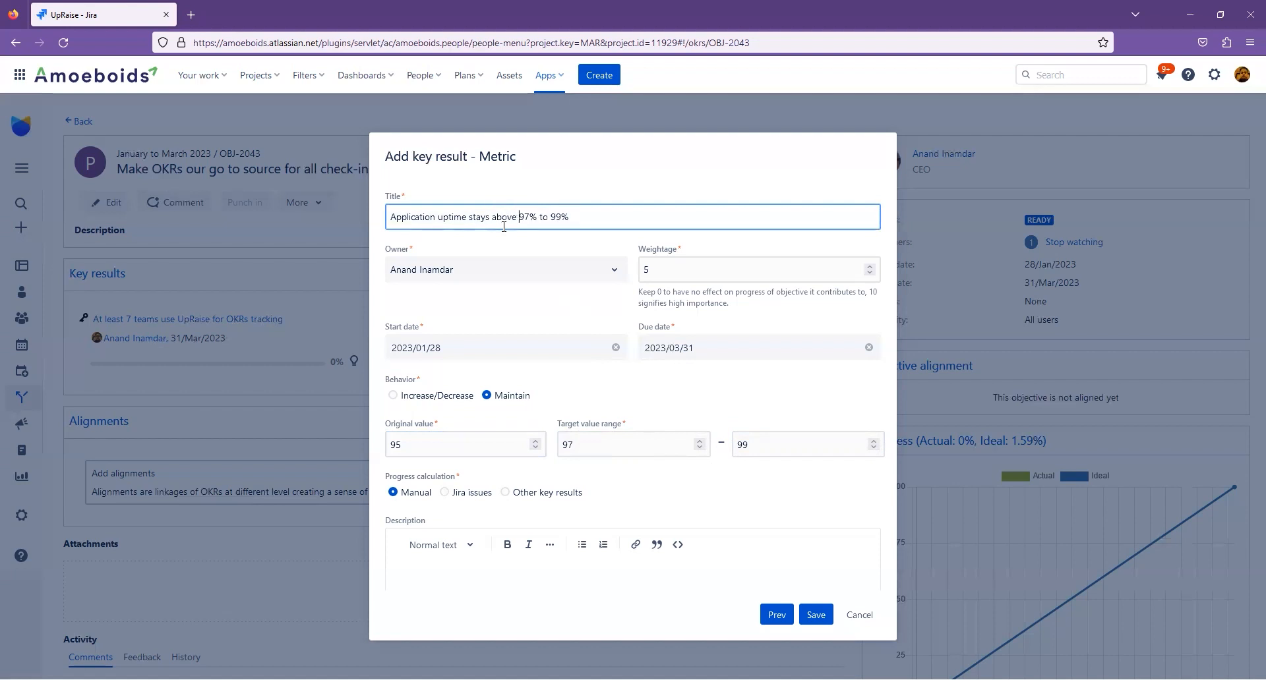
pyautogui.press('Right')
pyautogui.press('Right')
pyautogui.press('Right')
pyautogui.hotkey('shift', 'End')
pyautogui.press('BackSpace')
pyautogui.press('BackSpace')
# Clear the maximum of the target value range, leaving it open-ended.
pyautogui.doubleClick(788, 446)
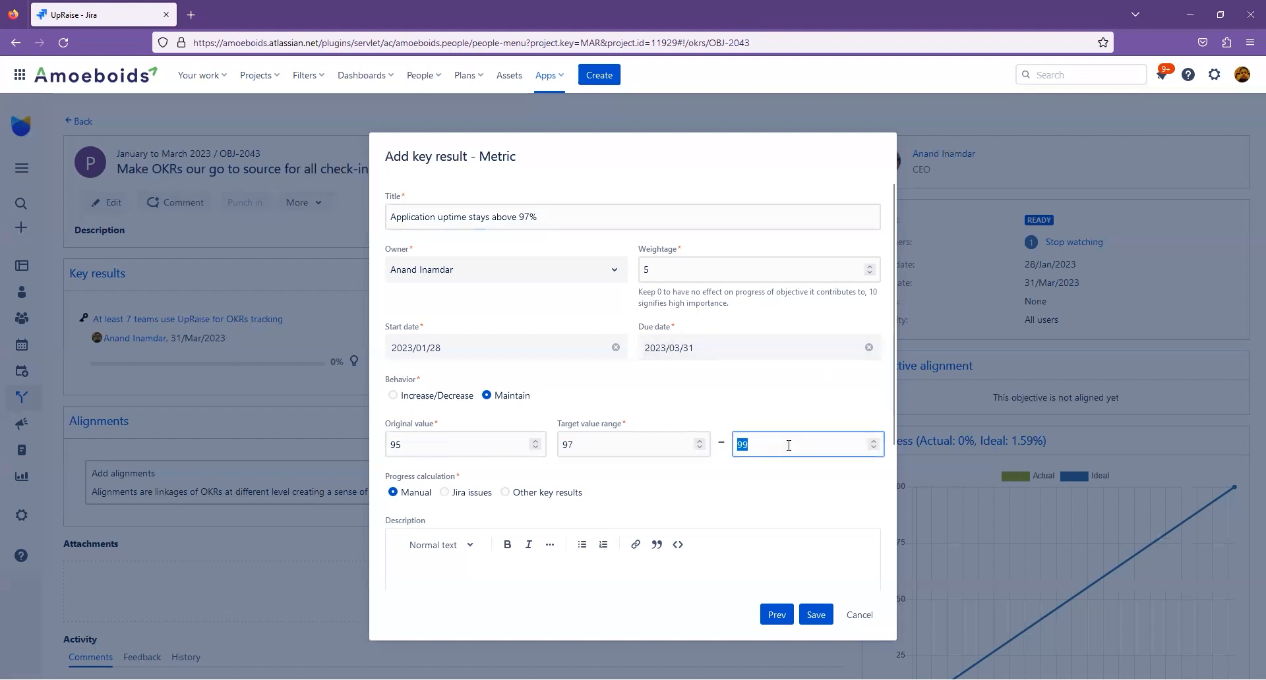
pyautogui.press('BackSpace')
pyautogui.click(724, 405)
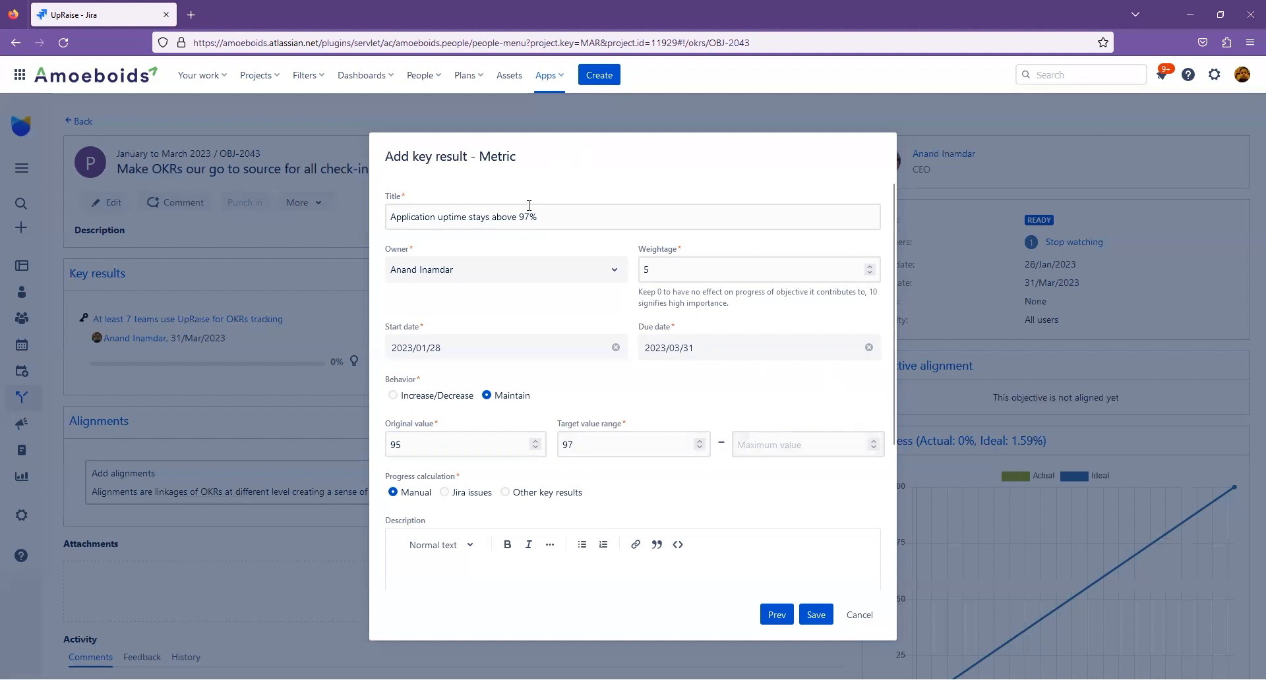
# Reword the key result title to "Application downtime stays less than 2%".
pyautogui.doubleClick(448, 218)
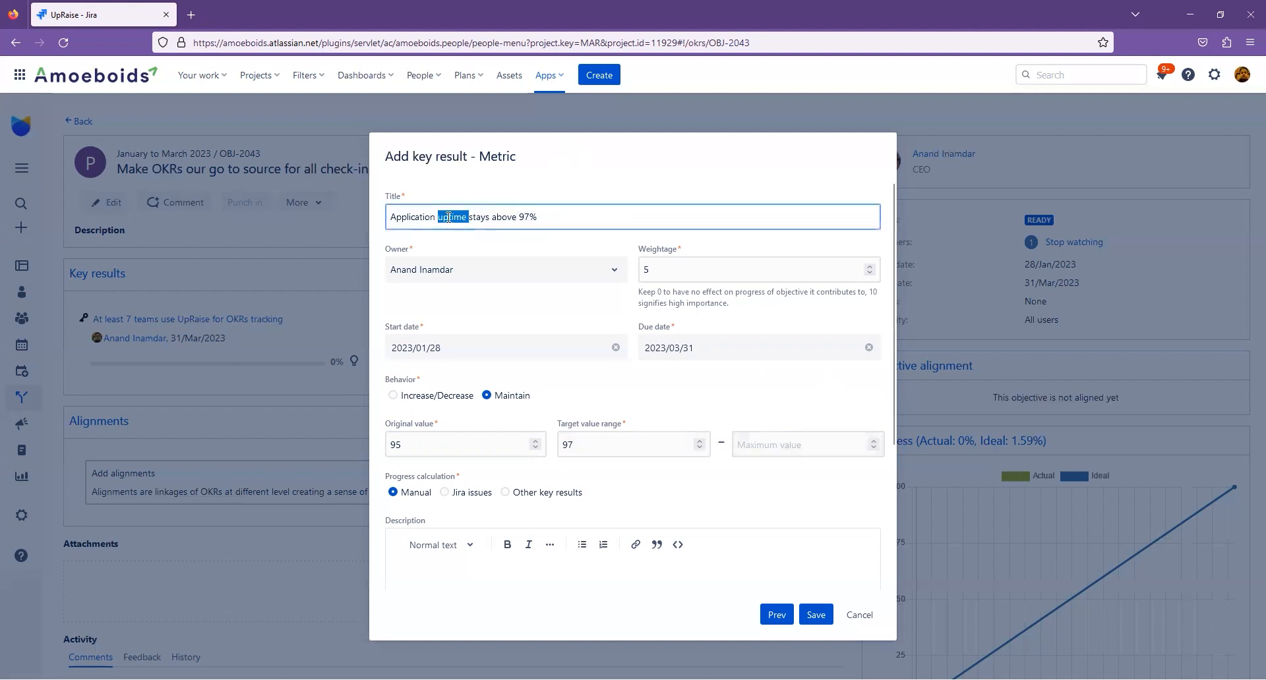
pyautogui.write('downtime')
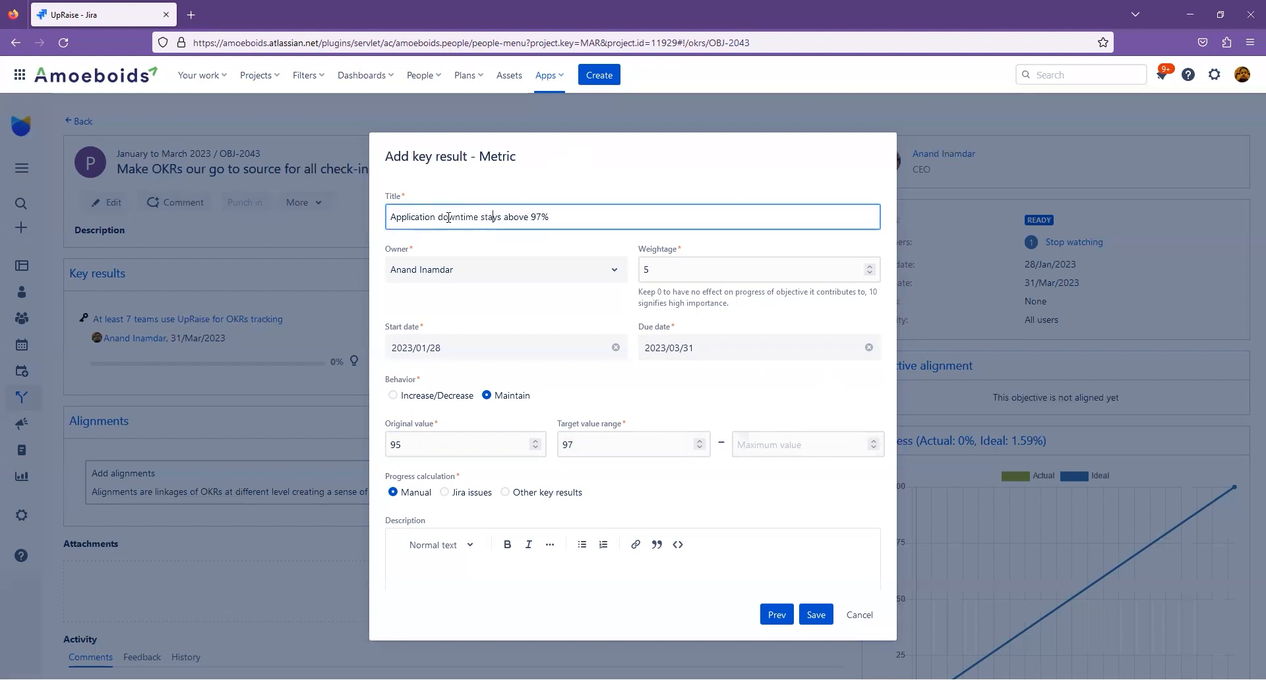
pyautogui.hotkey('shift', 'Right')
pyautogui.hotkey('shift', 'Right')
pyautogui.hotkey('shift', 'Right')
pyautogui.hotkey('shift', 'Right')
pyautogui.hotkey('shift', 'Right')
pyautogui.hotkey('shift', 'Right')
pyautogui.write(';')
pyautogui.press('BackSpace')
pyautogui.write('less than')
pyautogui.hotkey('shift', 'Right')
pyautogui.hotkey('shift', 'Right')
pyautogui.hotkey('shift', 'Right')
pyautogui.write('2%')
# Clear the minimum of the target value range, set its maximum to 2, and set the original value to 5.
pyautogui.doubleClick(586, 450)
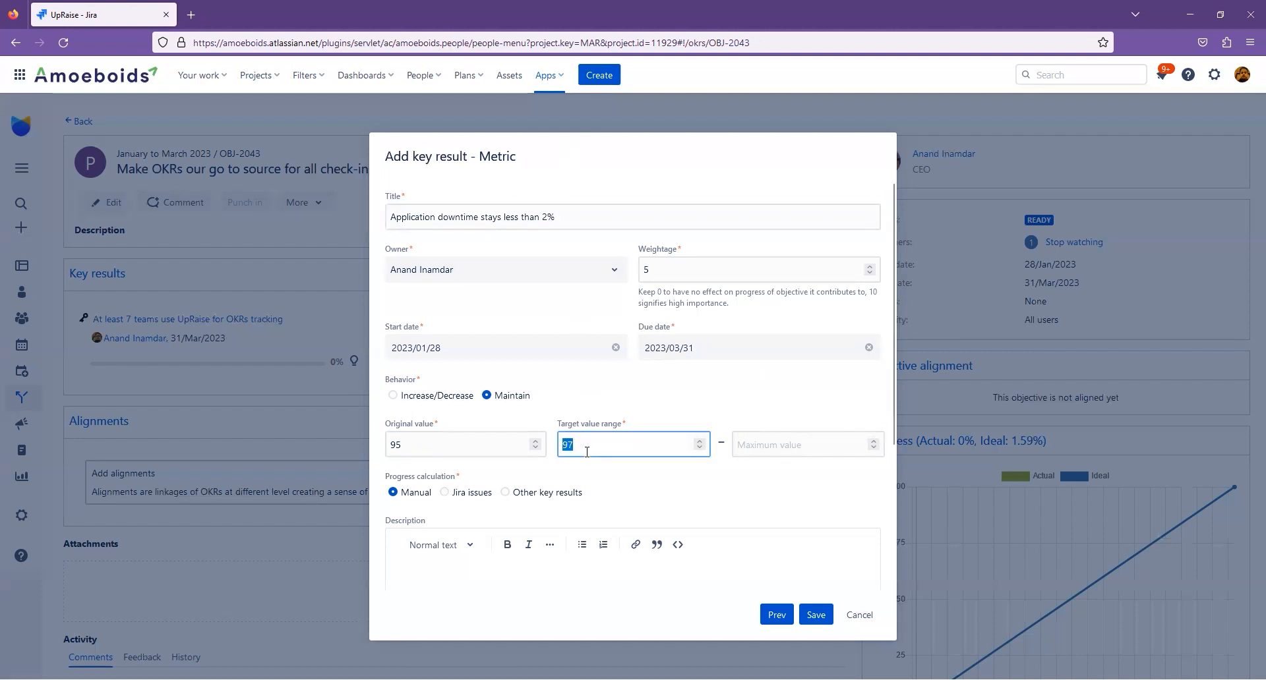
pyautogui.press('BackSpace')
pyautogui.click(811, 447)
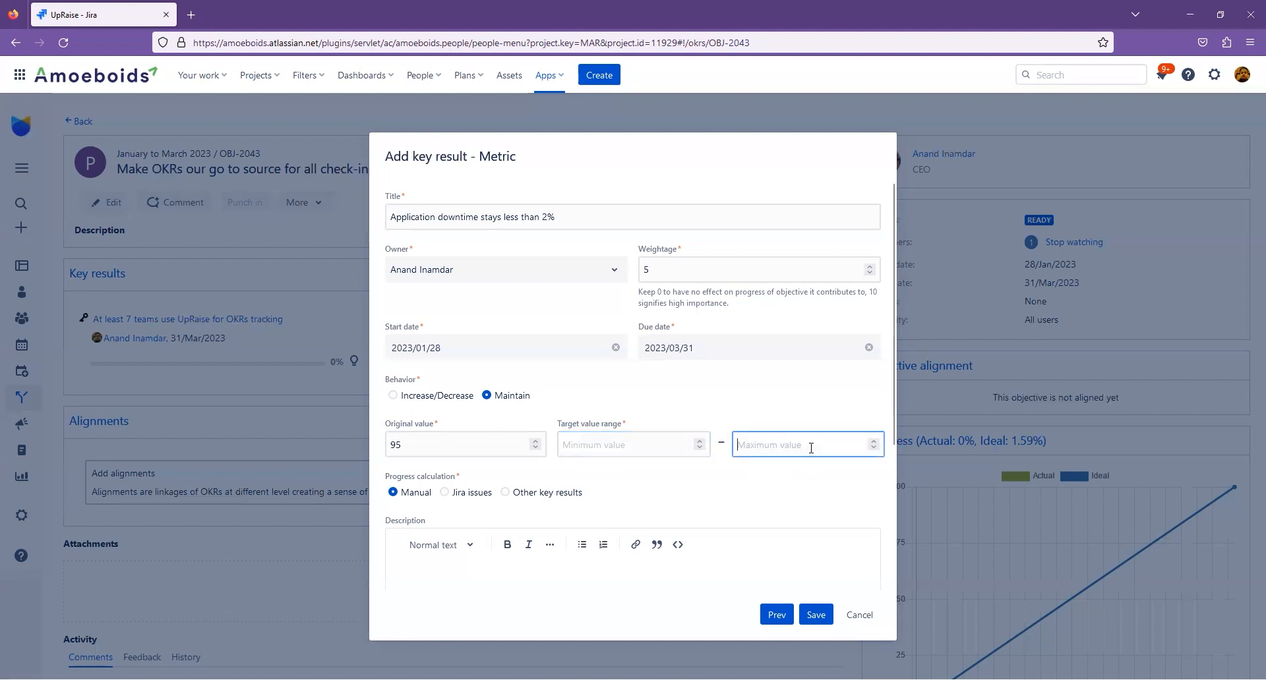
pyautogui.write('2')
pyautogui.click(416, 432)
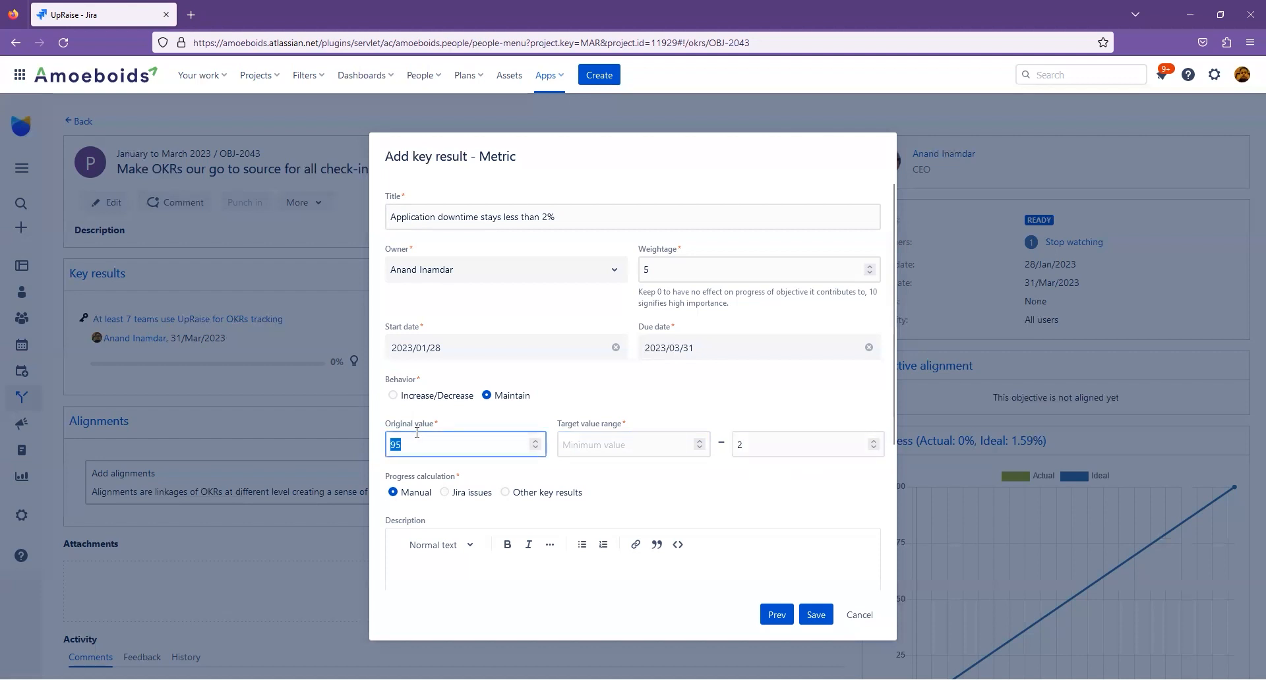
pyautogui.write('5')
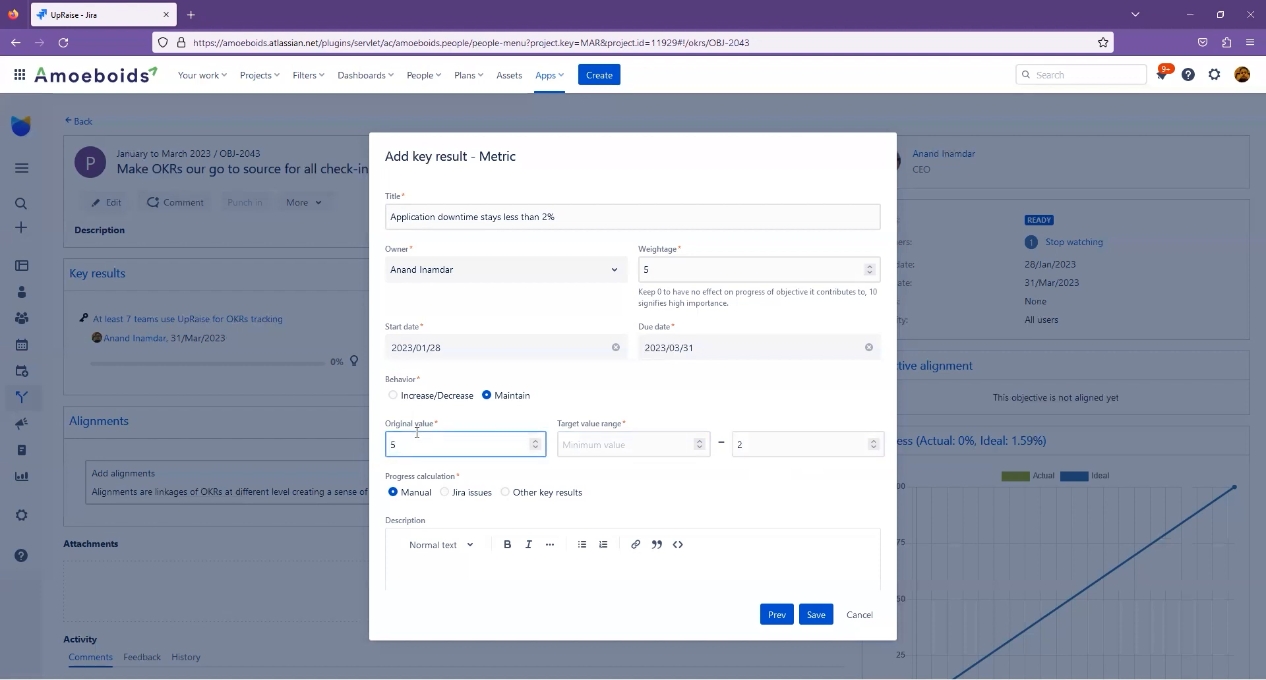
pyautogui.click(742, 494)
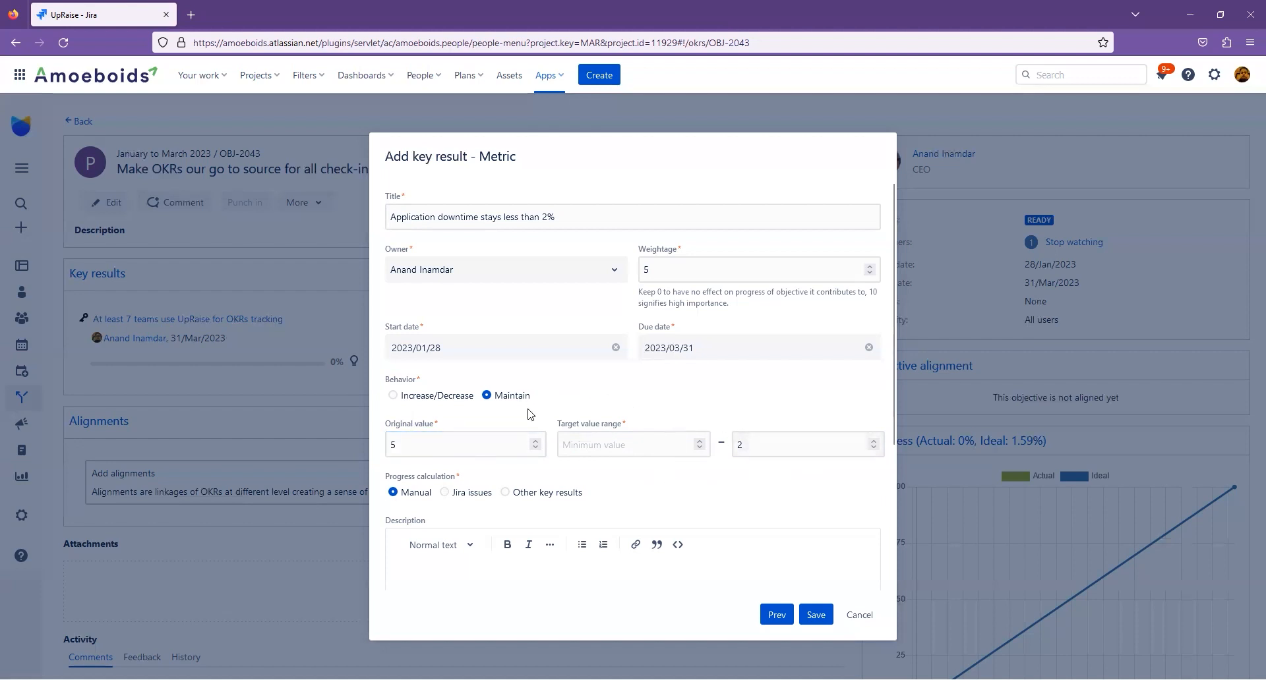
pyautogui.click(774, 446)
pyautogui.doubleClick(776, 449)
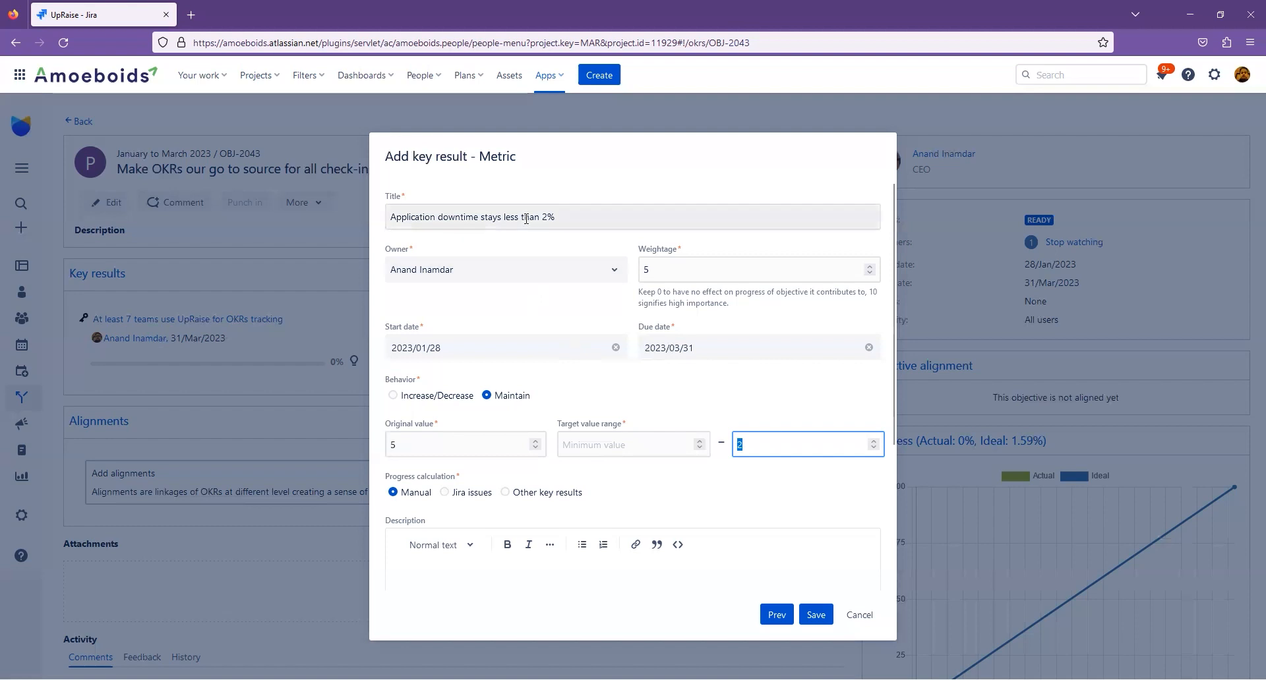
# Reword the key result title to "Application downtime stays between 97% and 99%".
pyautogui.moveTo(501, 217); pyautogui.dragTo(573, 220)
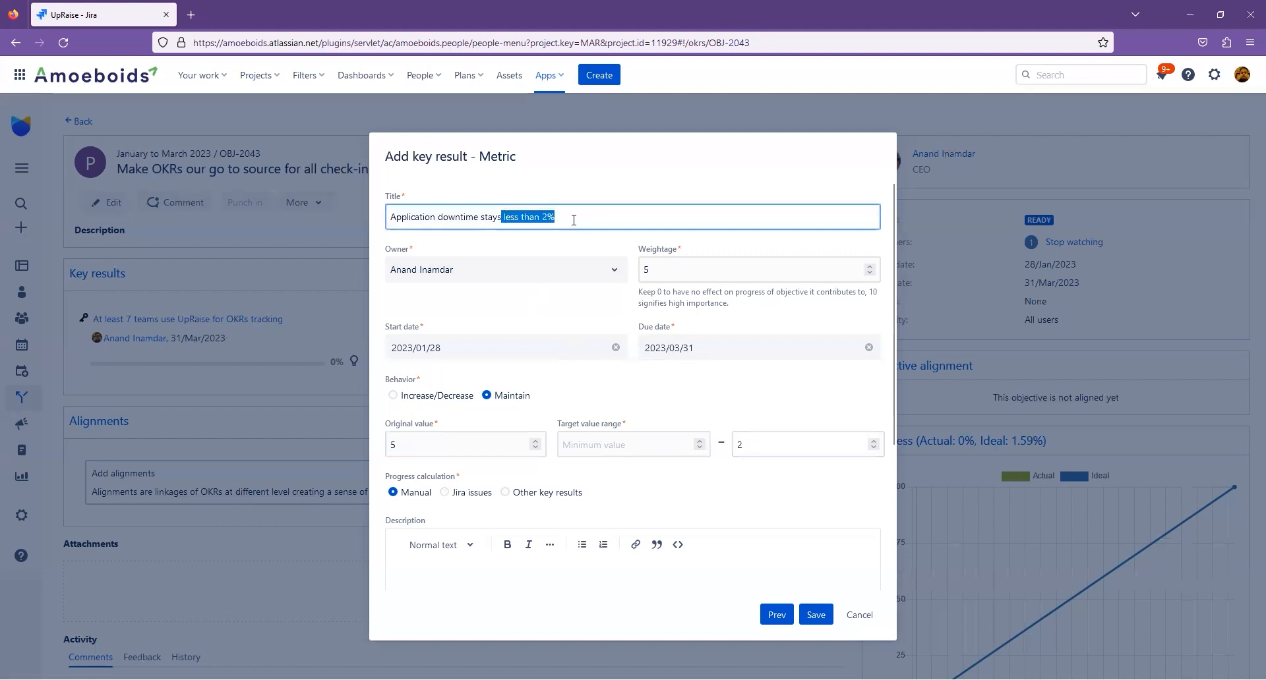
pyautogui.write('between 9')
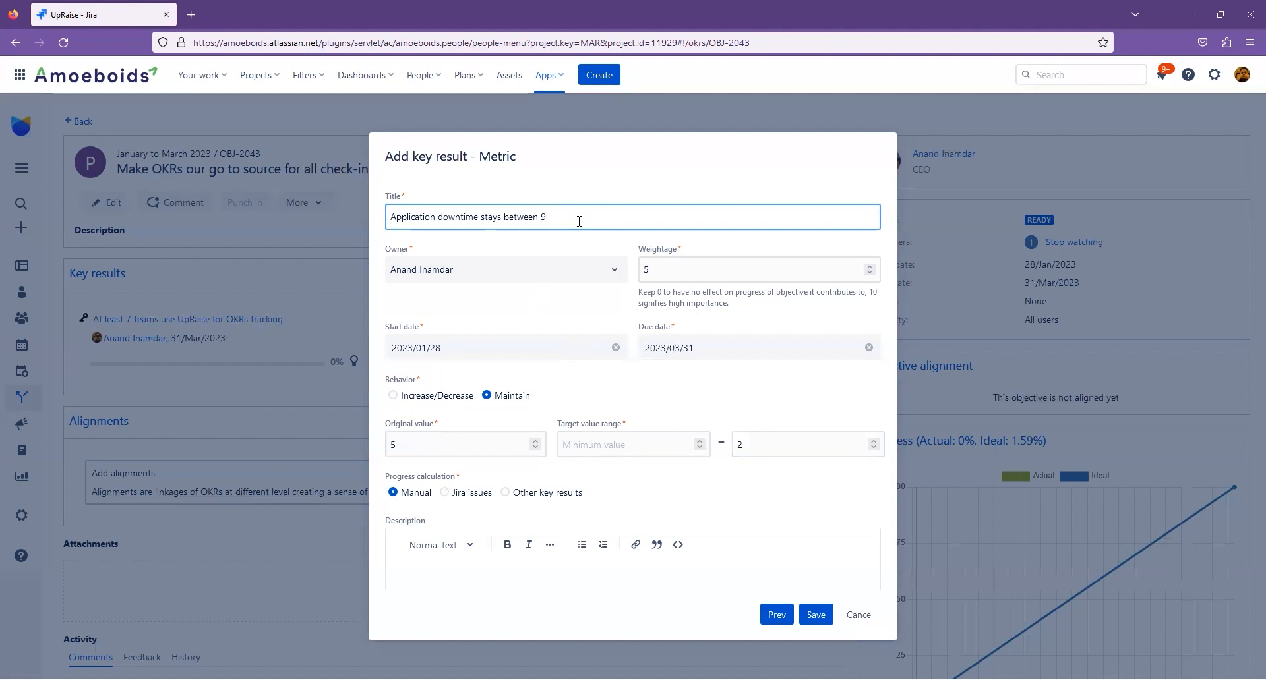
pyautogui.write('7% and 99%')
# Set the original value to 95 and the target value range to 97–99, and save the key result.
pyautogui.click(454, 443)
pyautogui.doubleClick(454, 443)
pyautogui.write('95')
pyautogui.press('Tab')
pyautogui.write('97')
pyautogui.press('Tab')
pyautogui.write('99')
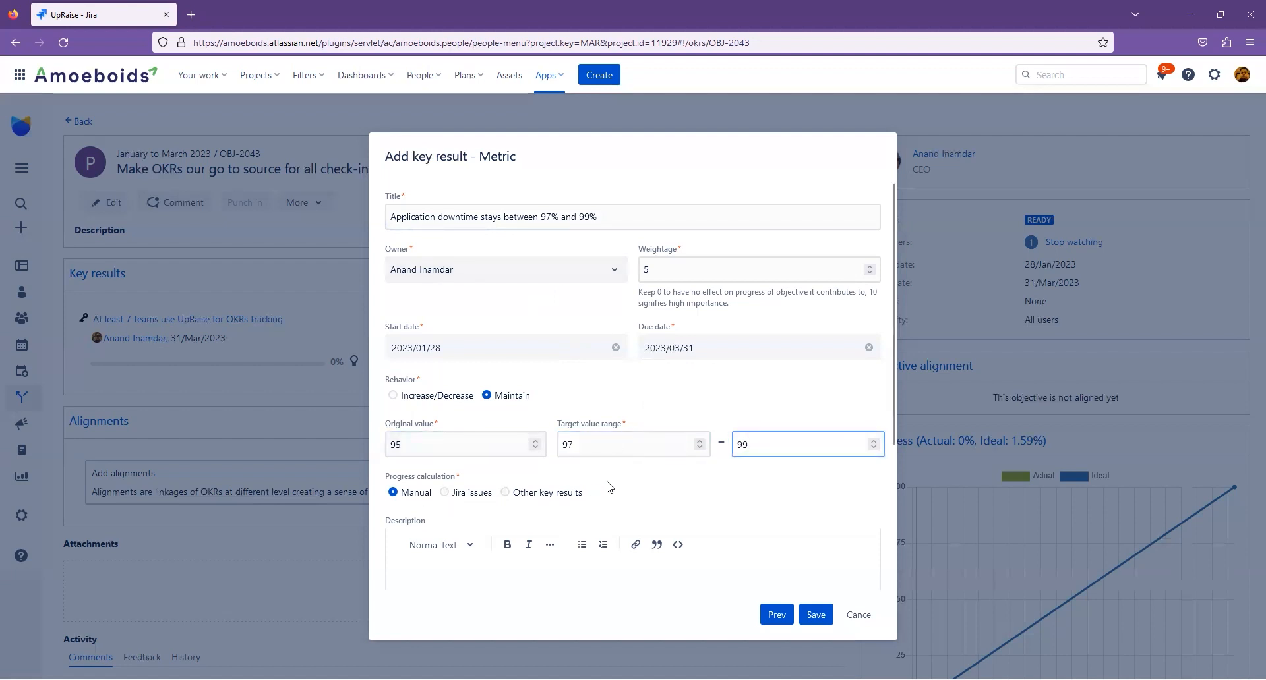
pyautogui.scroll(-3, 605, 486)
pyautogui.click(820, 614)
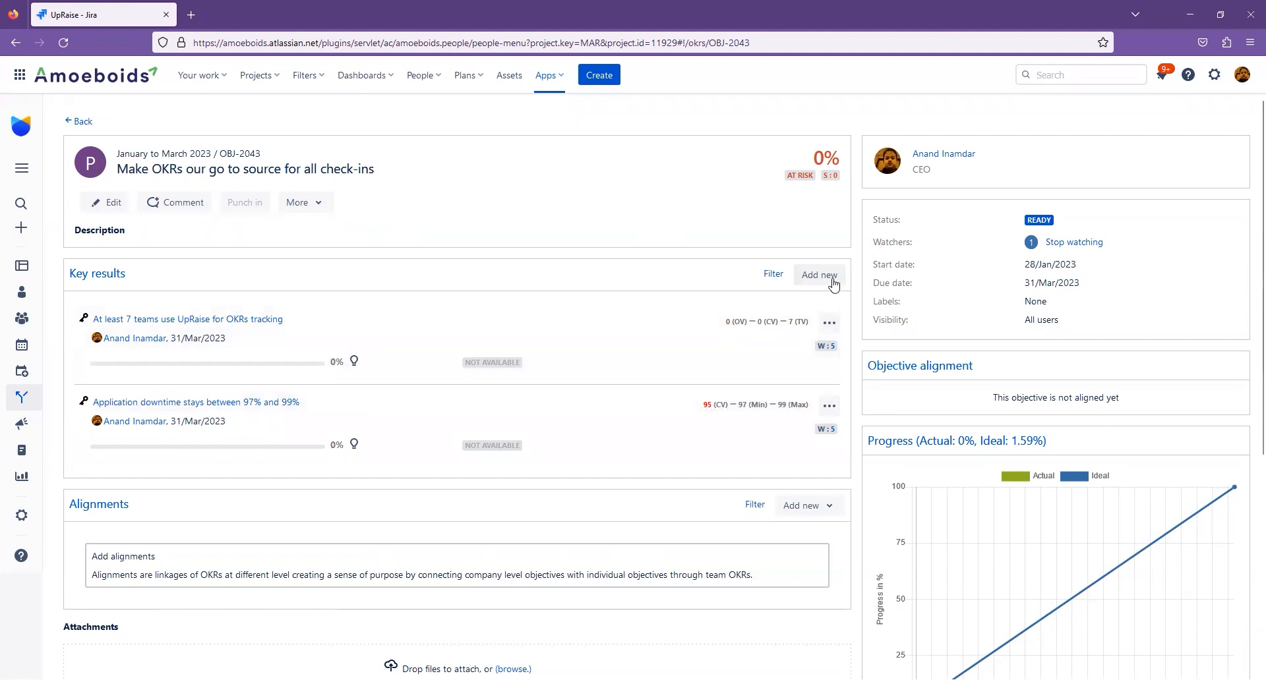
# Add and save a To Do key result titled "Create a site reliability charter".
pyautogui.click(833, 275)
pyautogui.click(733, 226)
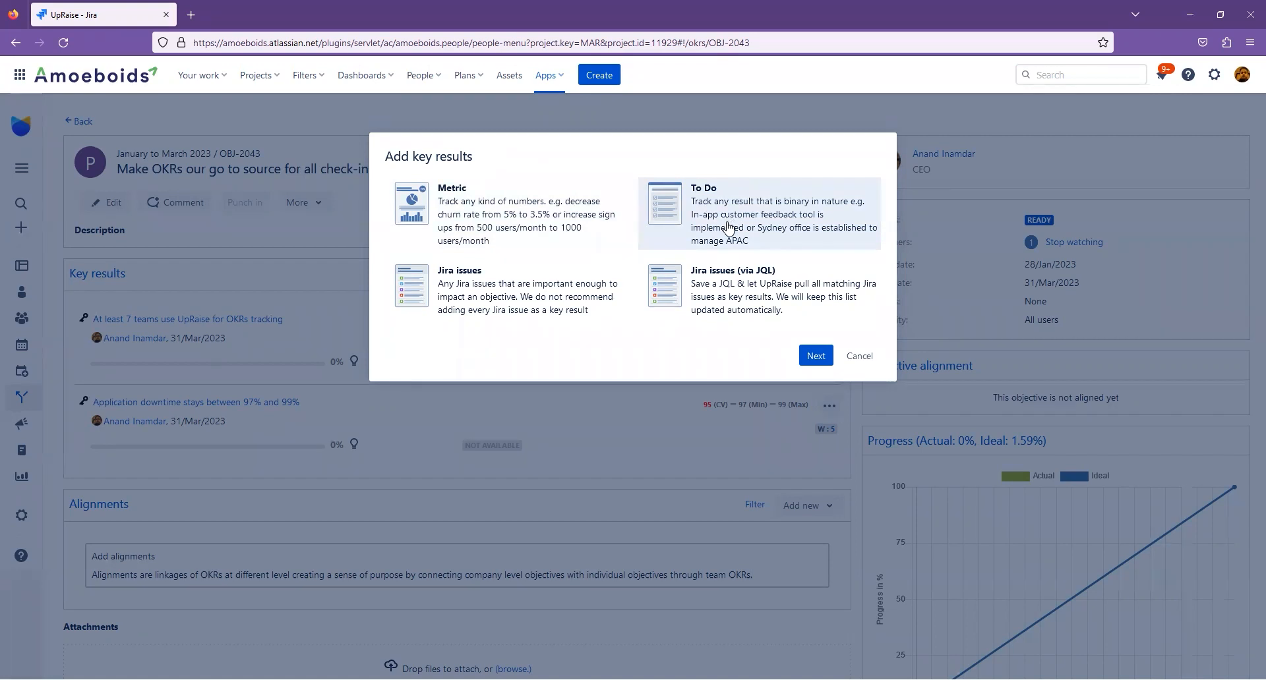
pyautogui.click(814, 357)
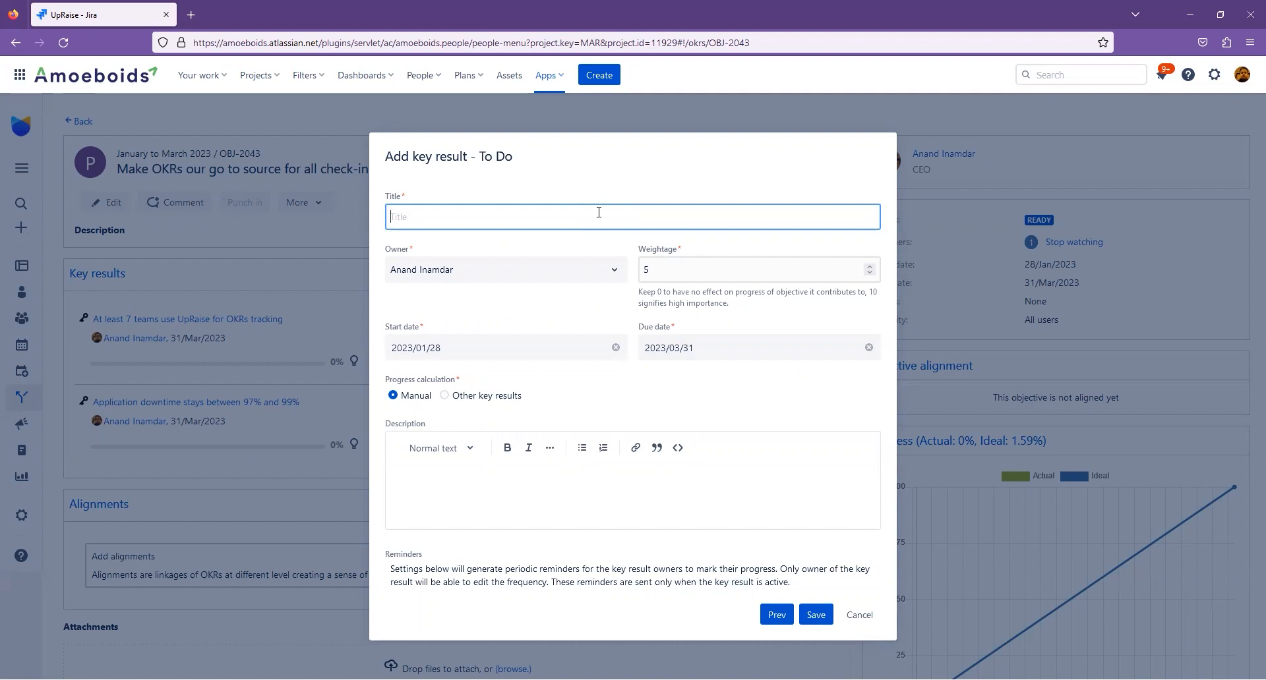
pyautogui.write('Creating a site reliability charter')
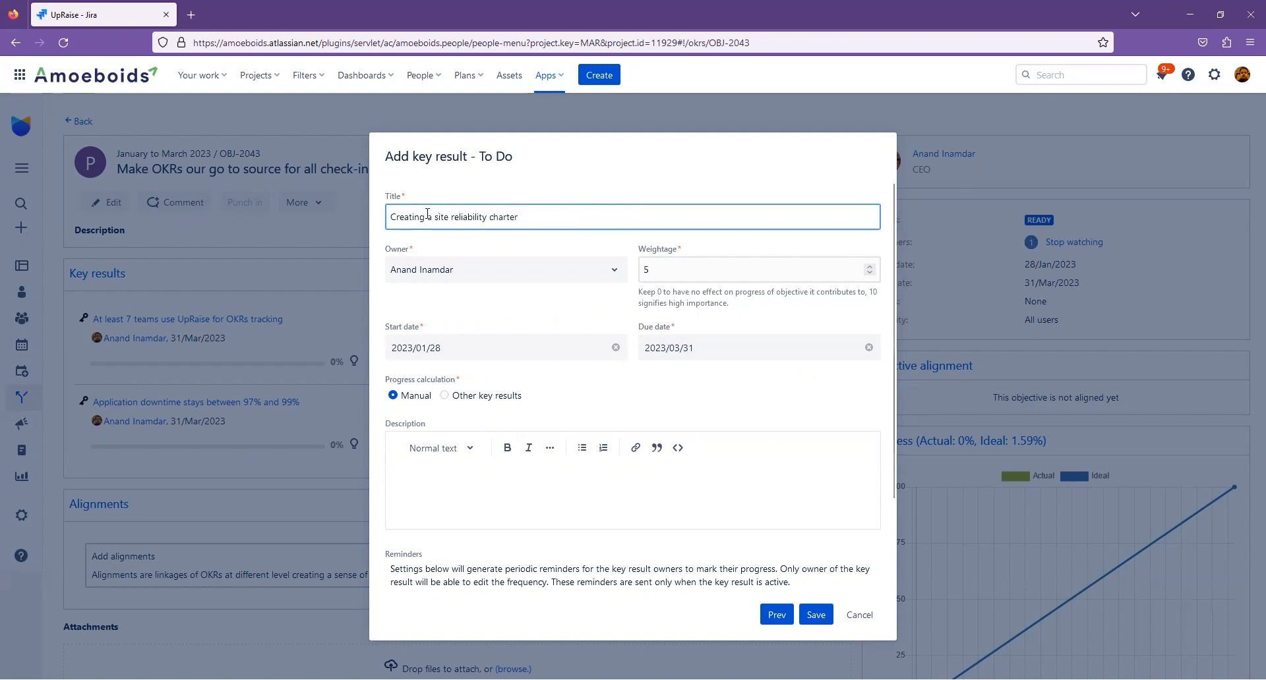
pyautogui.moveTo(425, 213); pyautogui.dragTo(412, 214)
pyautogui.write('e')
pyautogui.click(600, 486)
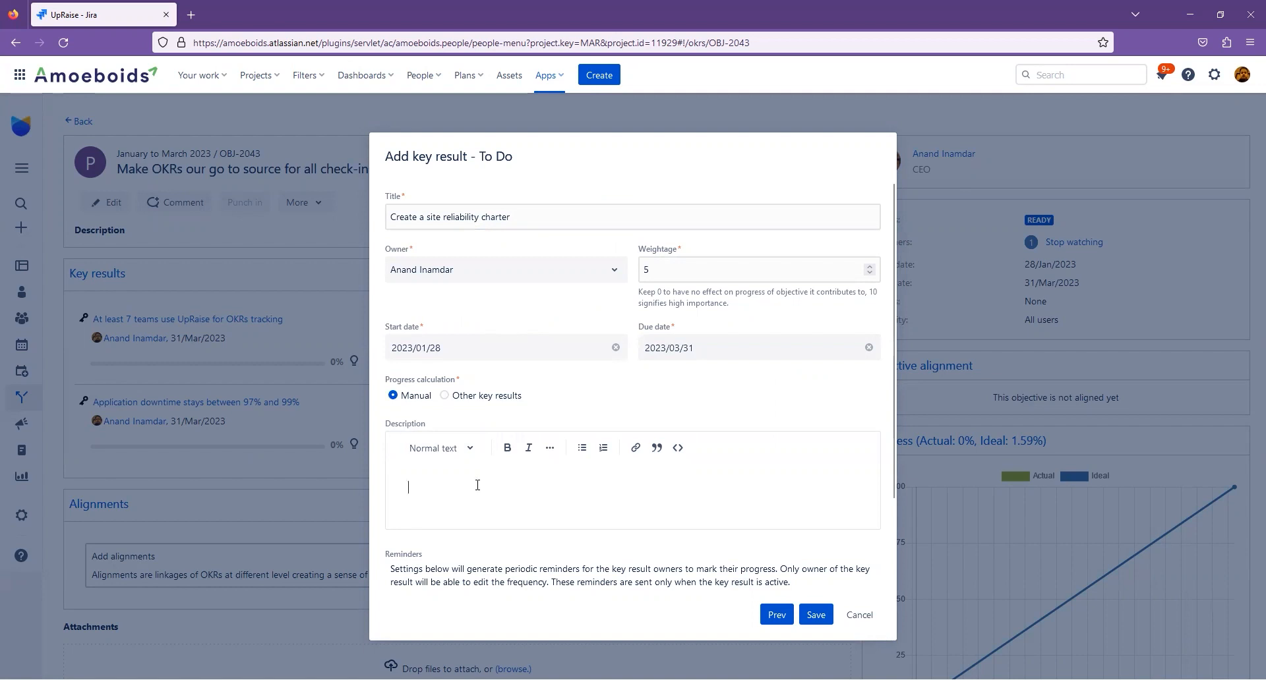
pyautogui.click(812, 615)
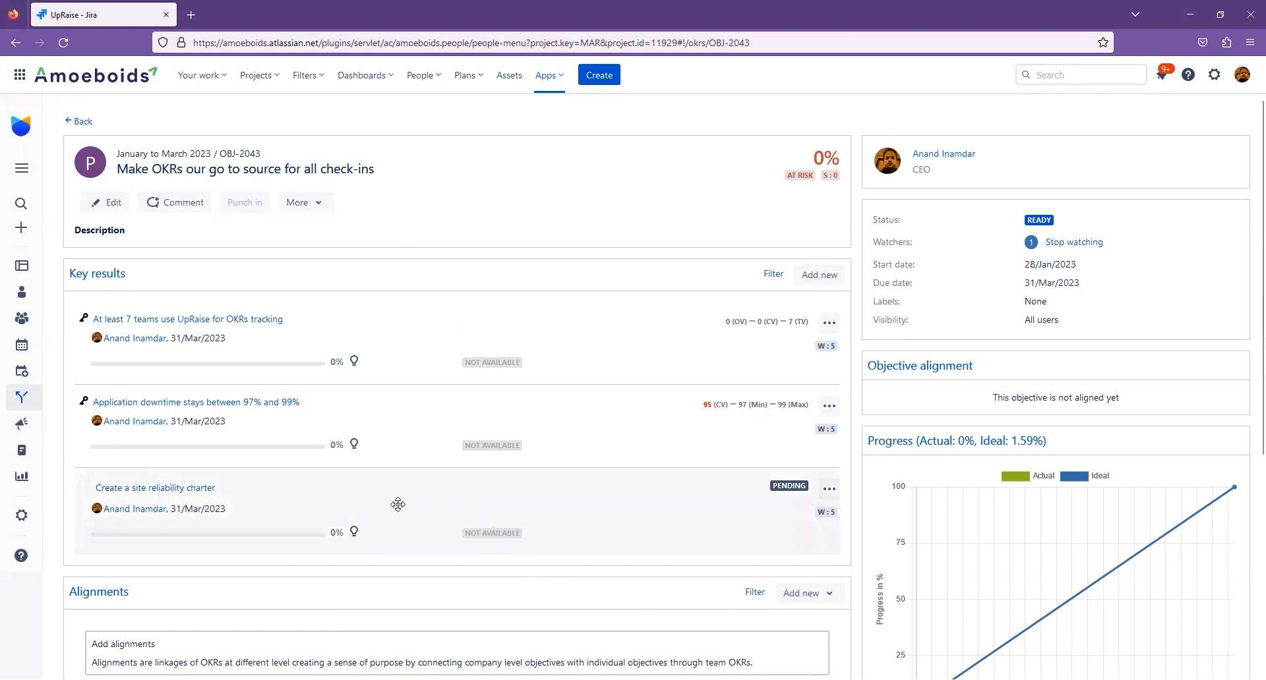
# Start a new key result of the Jira issues type and search the issues for "test".
pyautogui.click(805, 282)
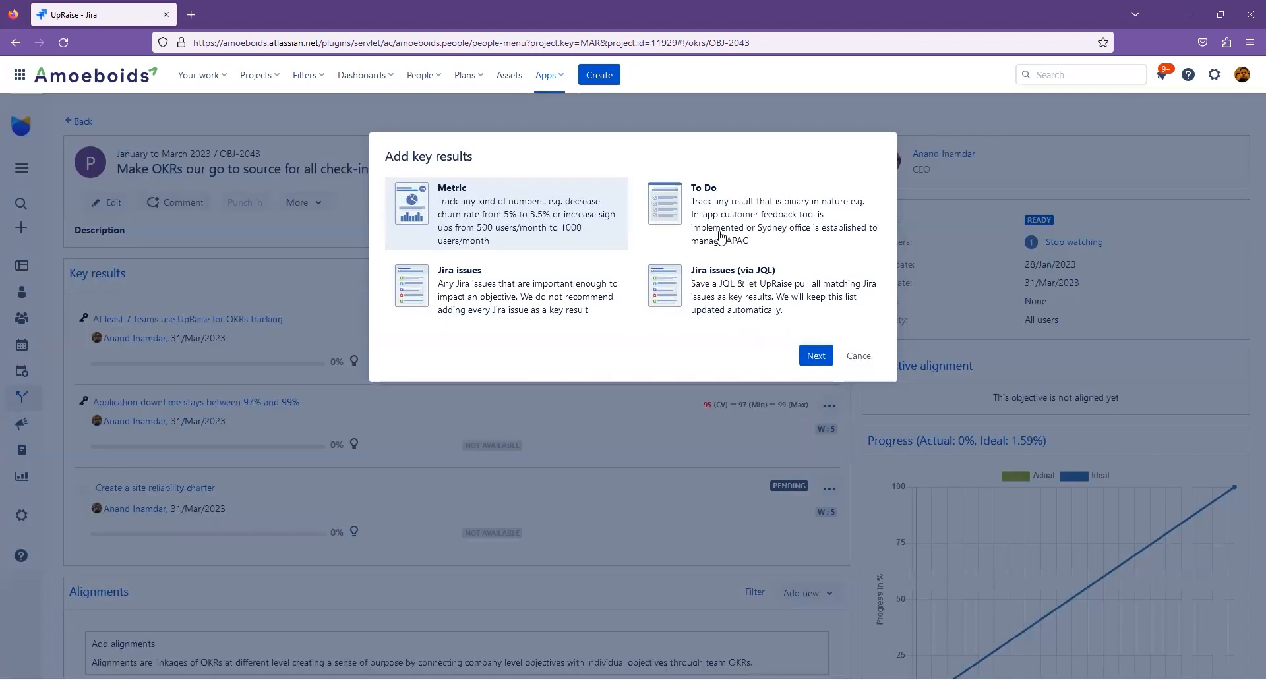
pyautogui.click(497, 316)
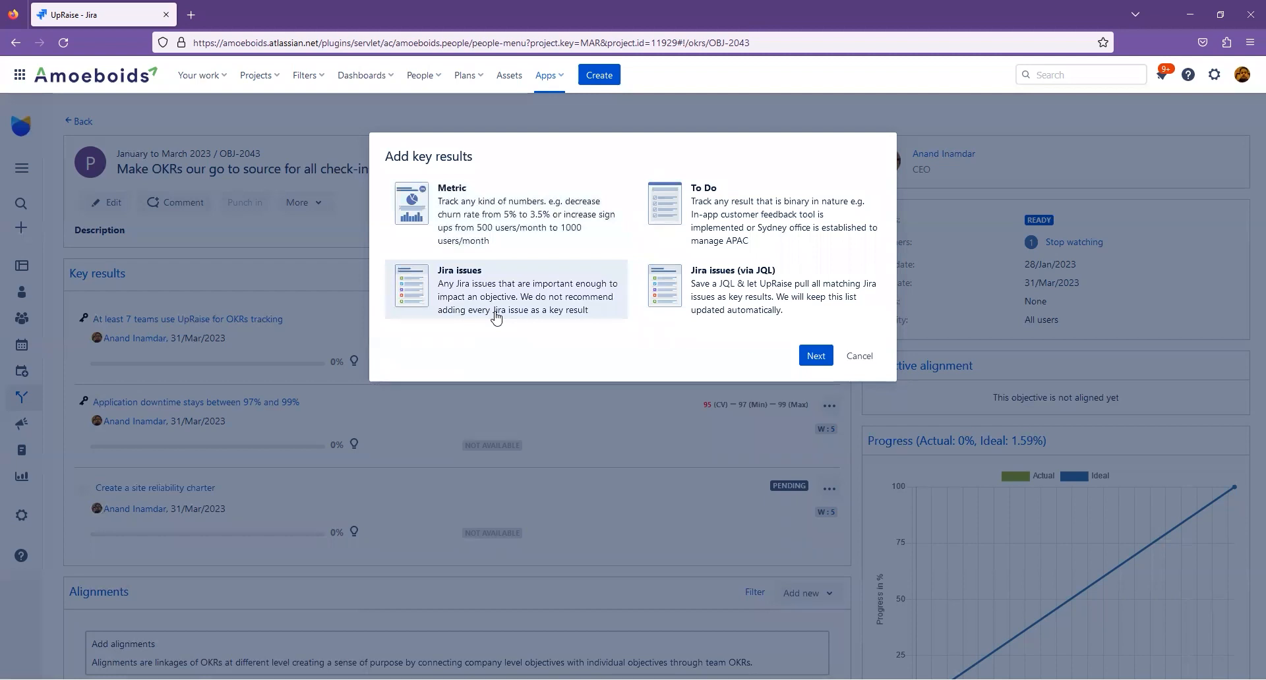
pyautogui.click(766, 292)
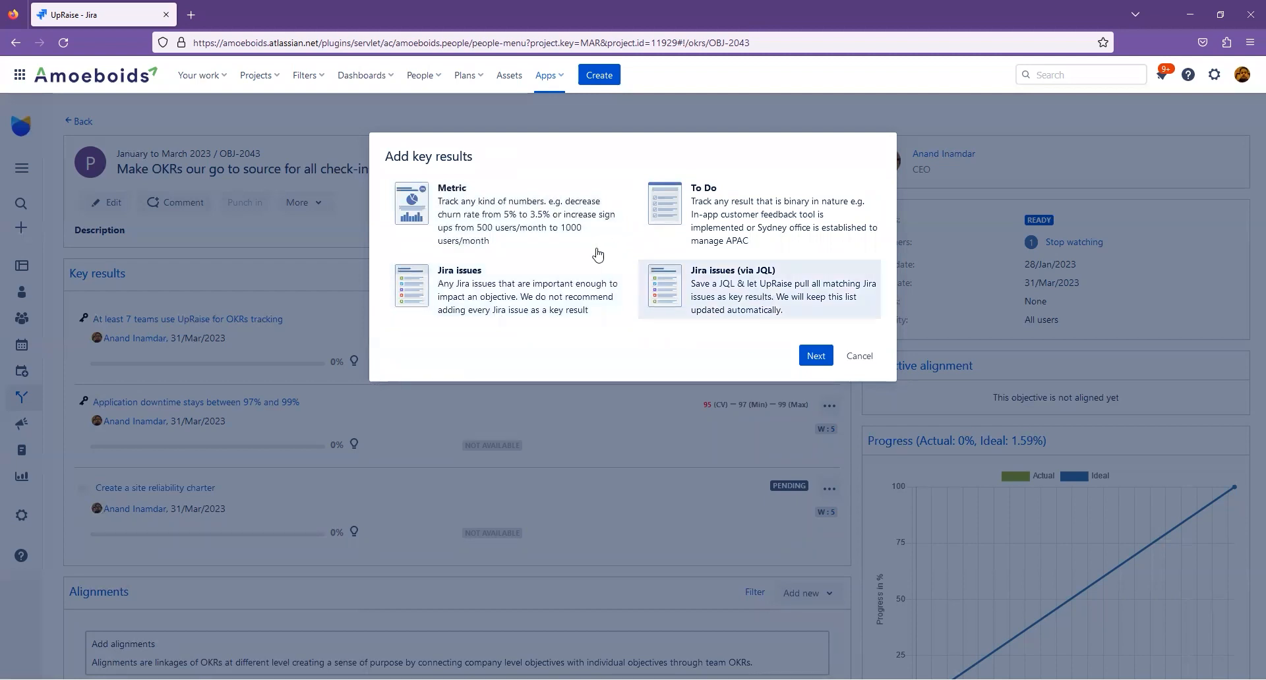
pyautogui.click(558, 300)
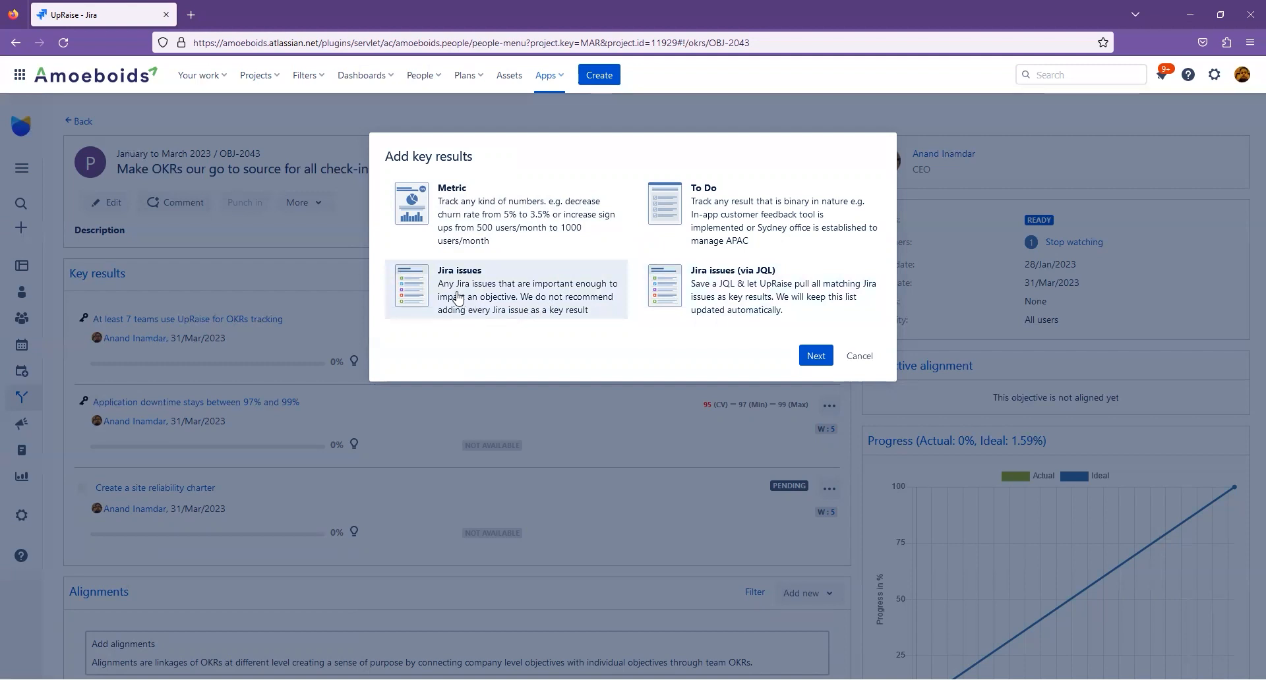
pyautogui.click(750, 295)
pyautogui.click(581, 293)
pyautogui.click(779, 290)
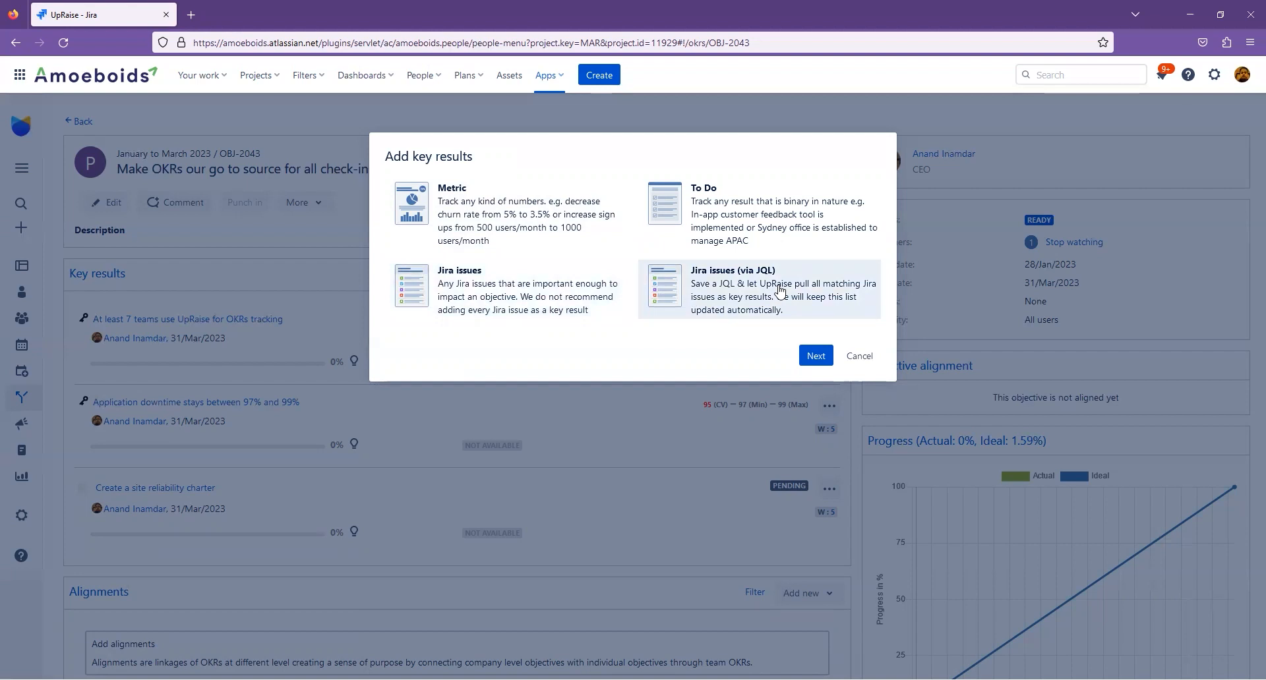
pyautogui.click(501, 296)
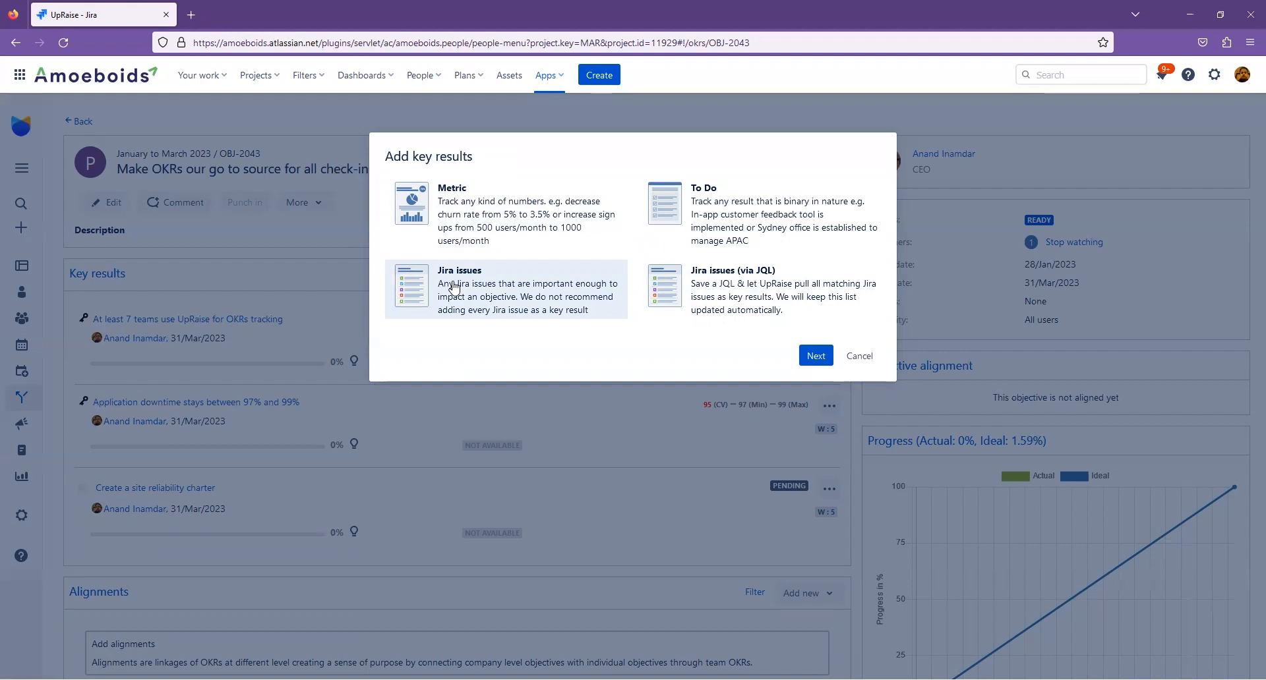
pyautogui.click(722, 294)
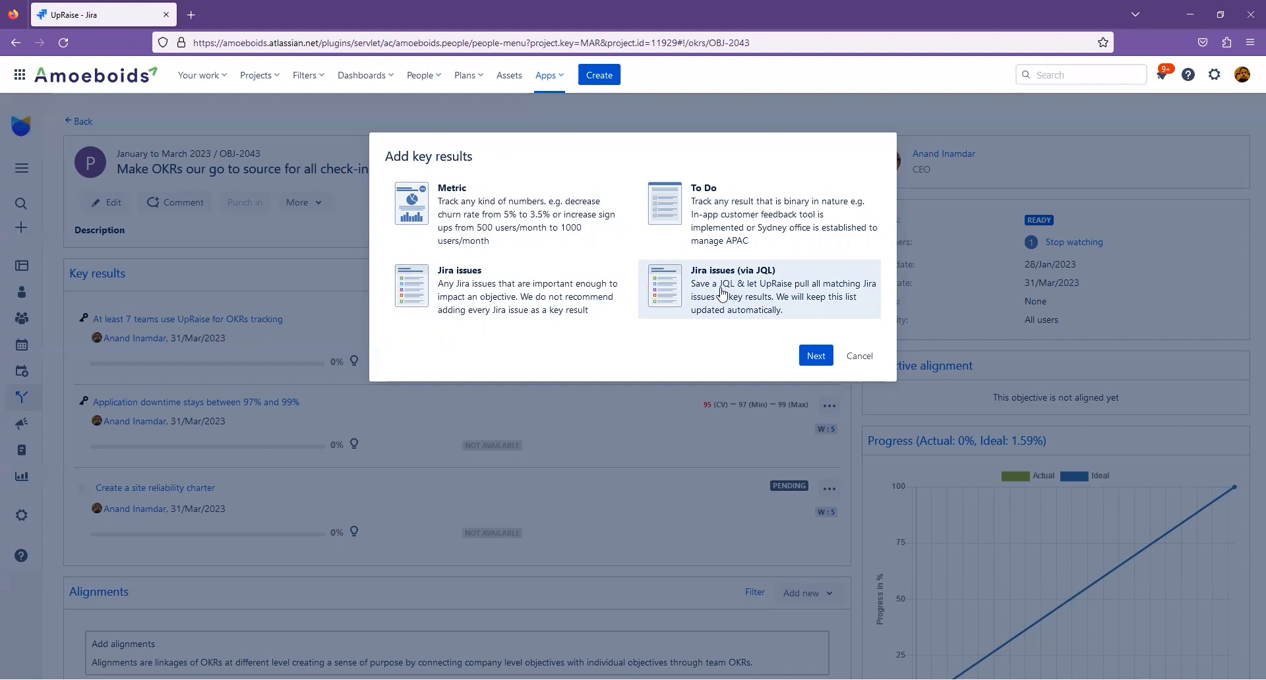
pyautogui.click(505, 305)
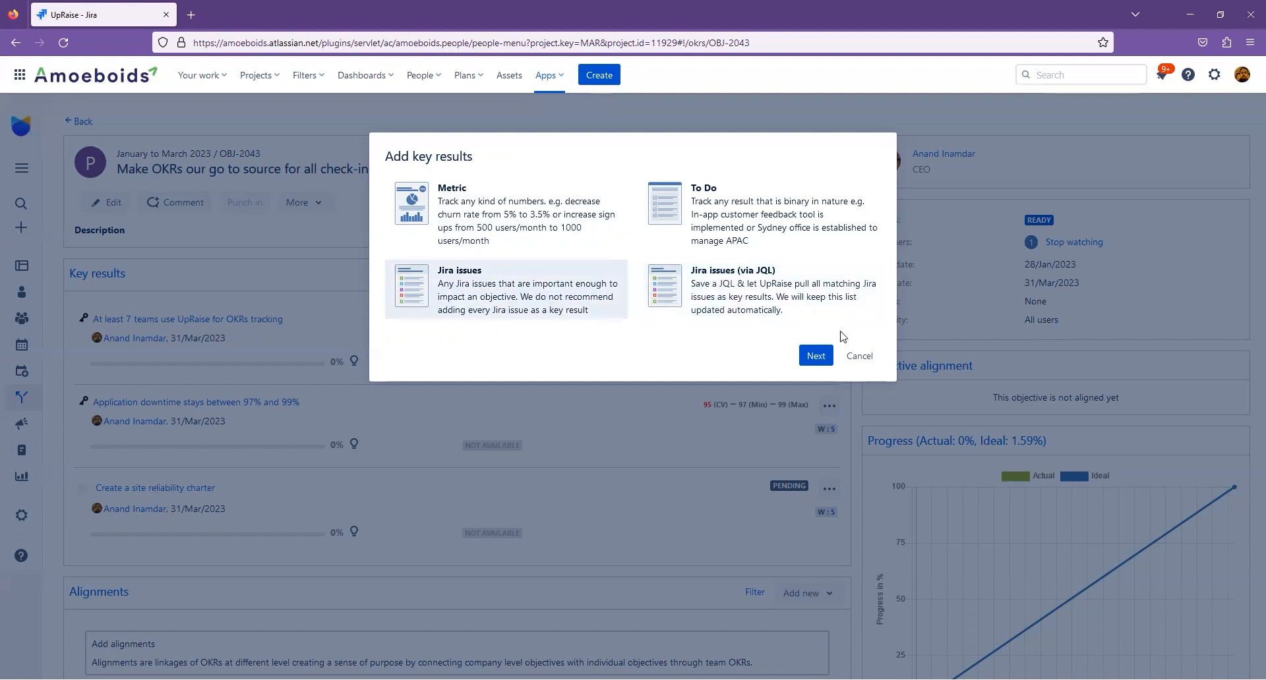
pyautogui.click(816, 356)
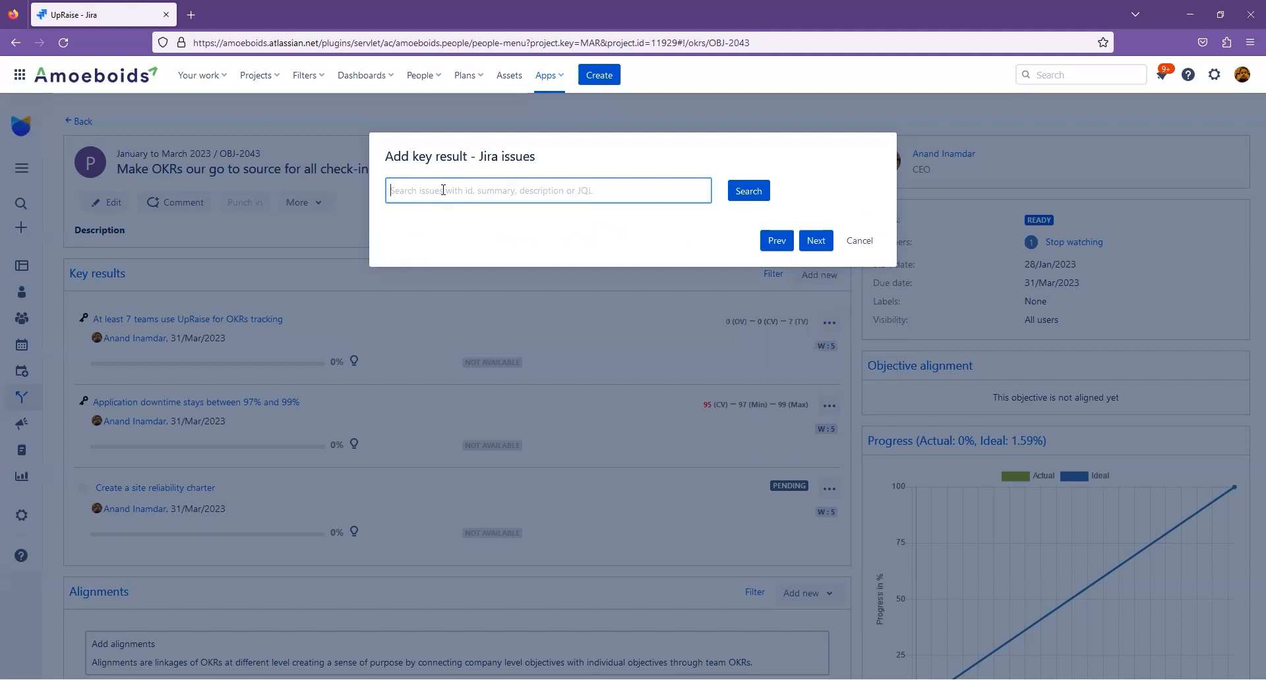
pyautogui.write('test')
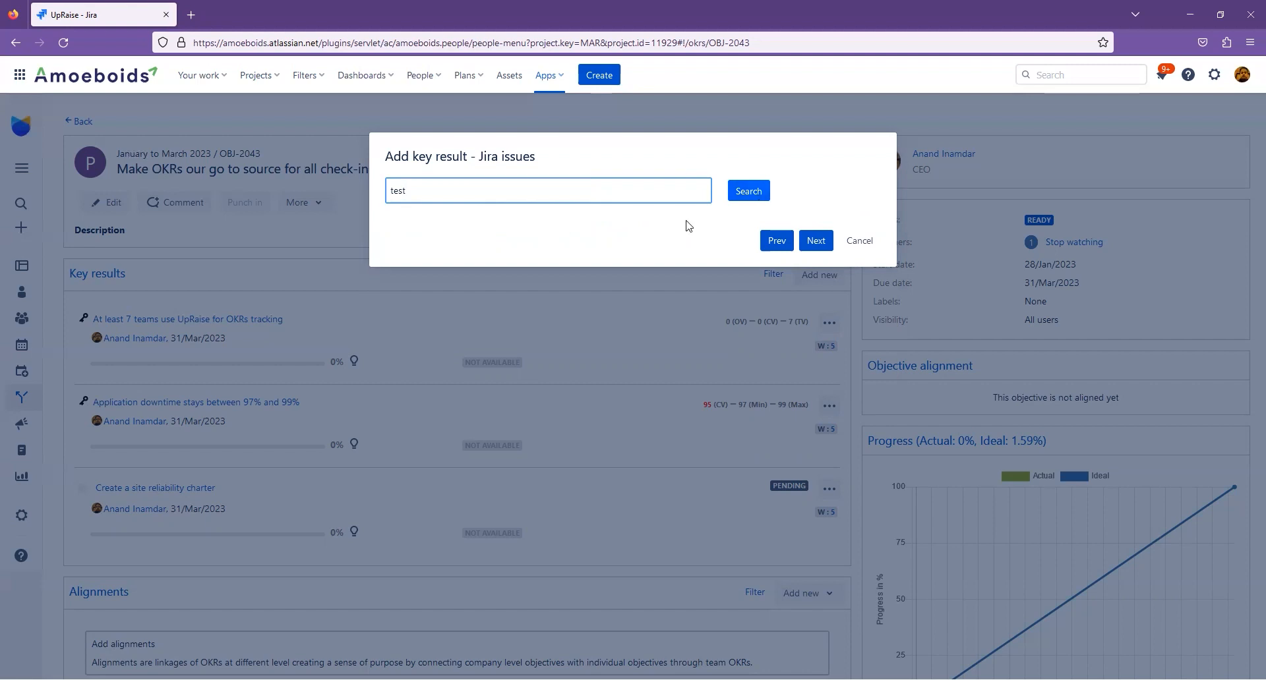
pyautogui.press('Return')
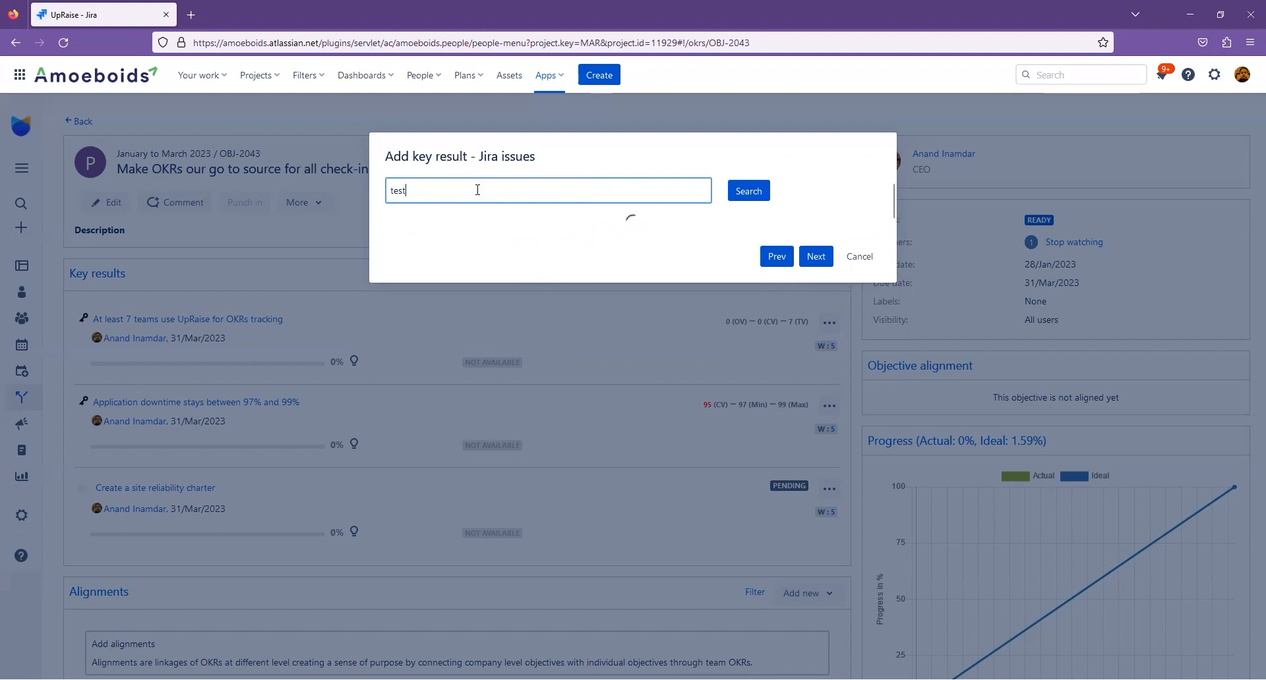
# Find issue UA-2799 with the JQL query "id = UA-2799" and select it as a key result.
pyautogui.hotkey('ctrl', 'a')
pyautogui.write('id')
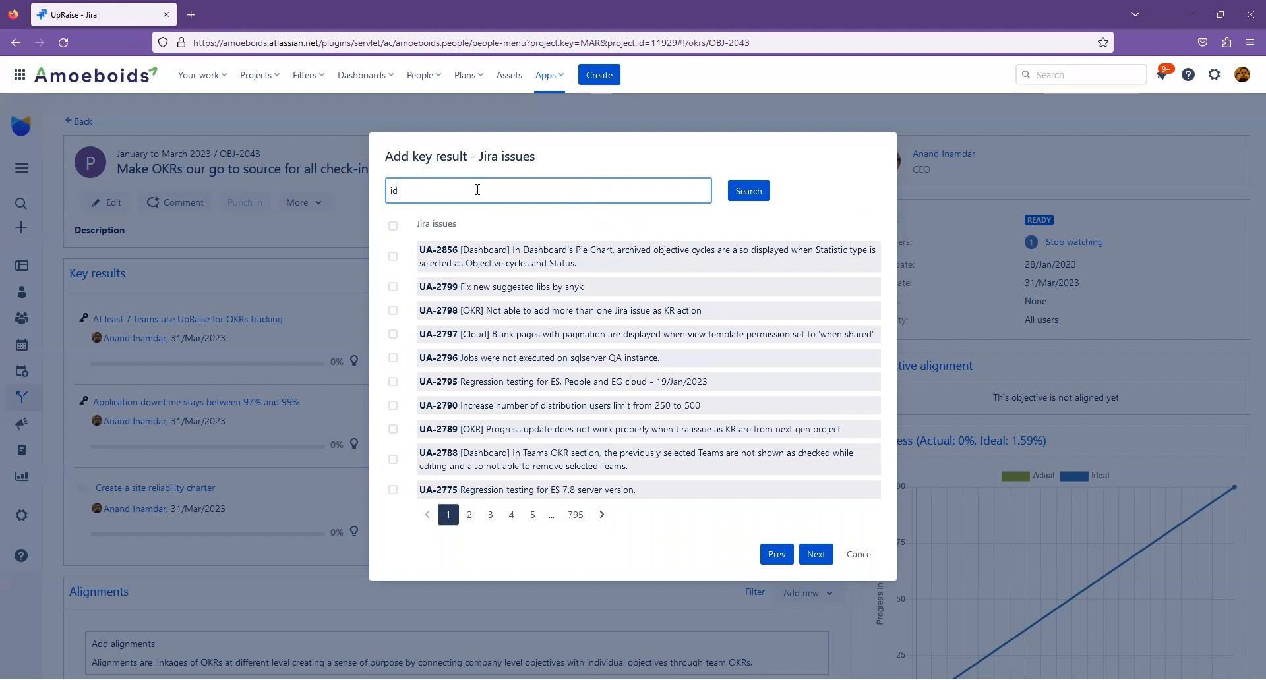
pyautogui.write(' = UA-2799')
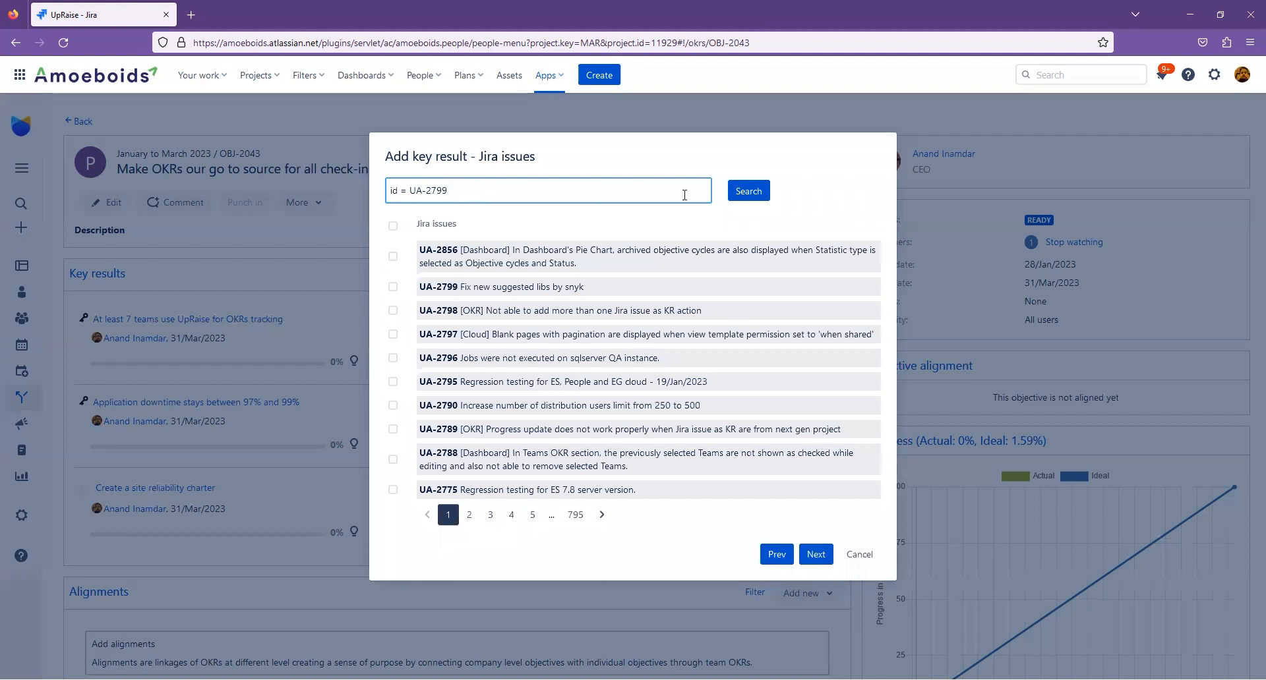
pyautogui.click(764, 196)
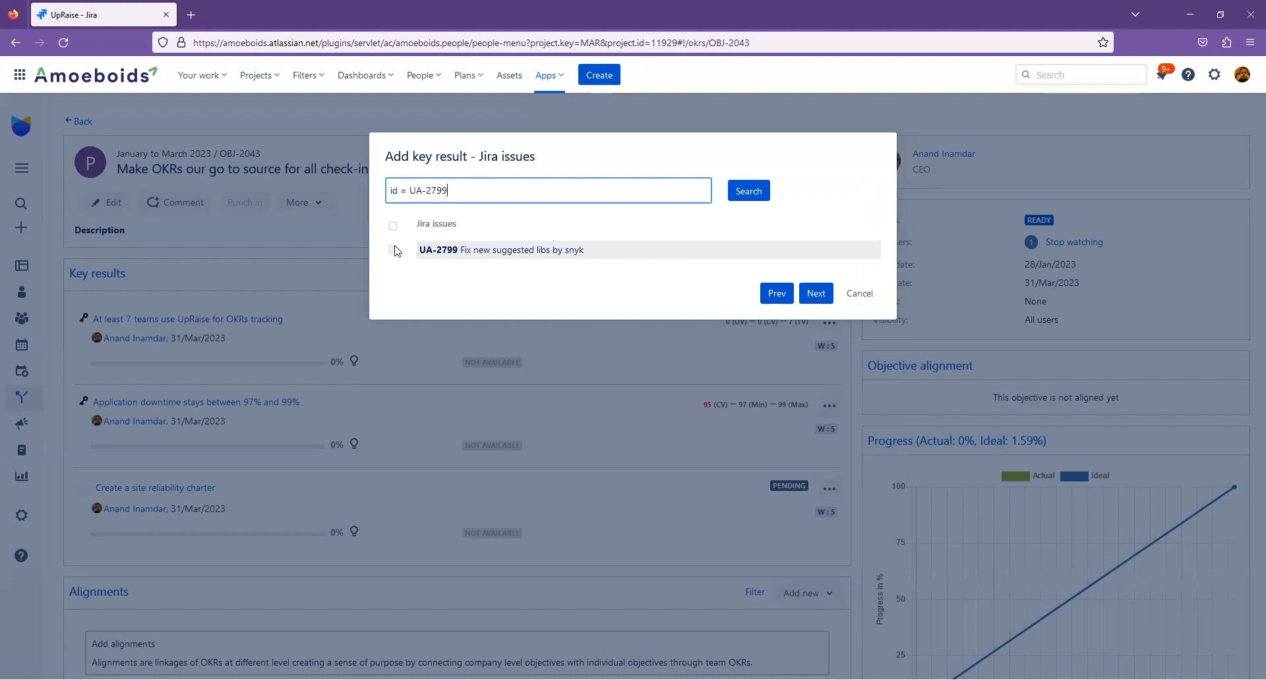
pyautogui.click(393, 250)
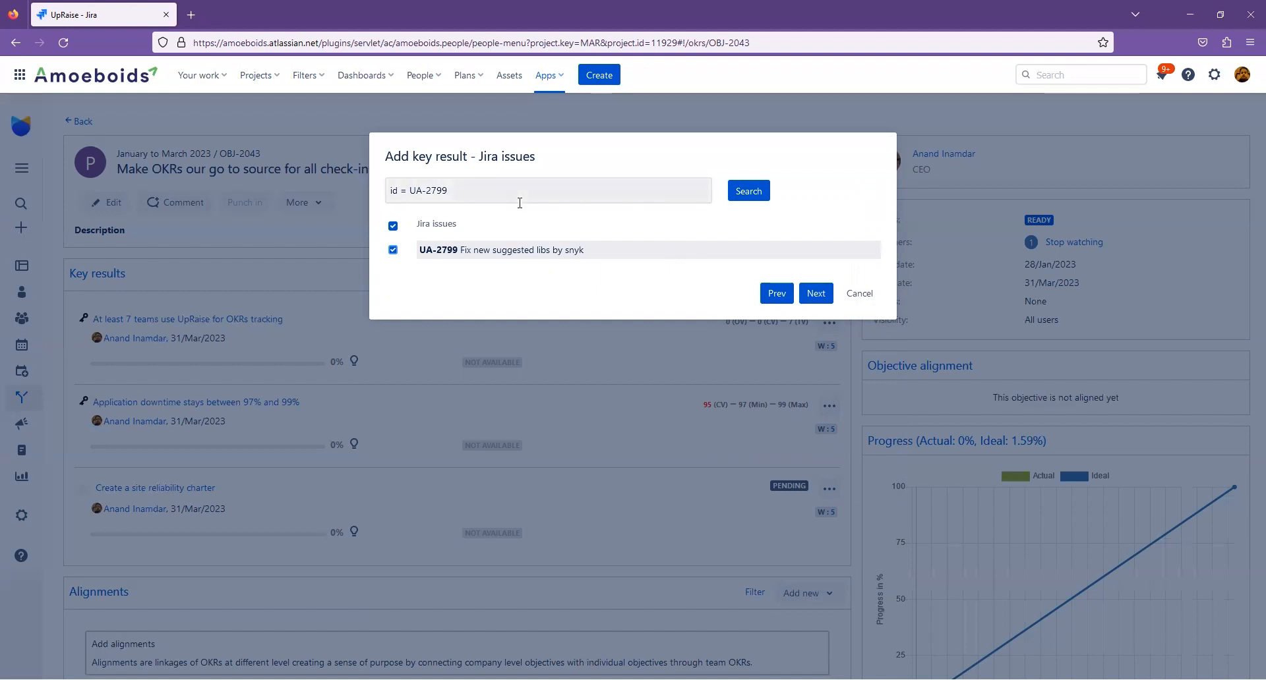
pyautogui.click(817, 294)
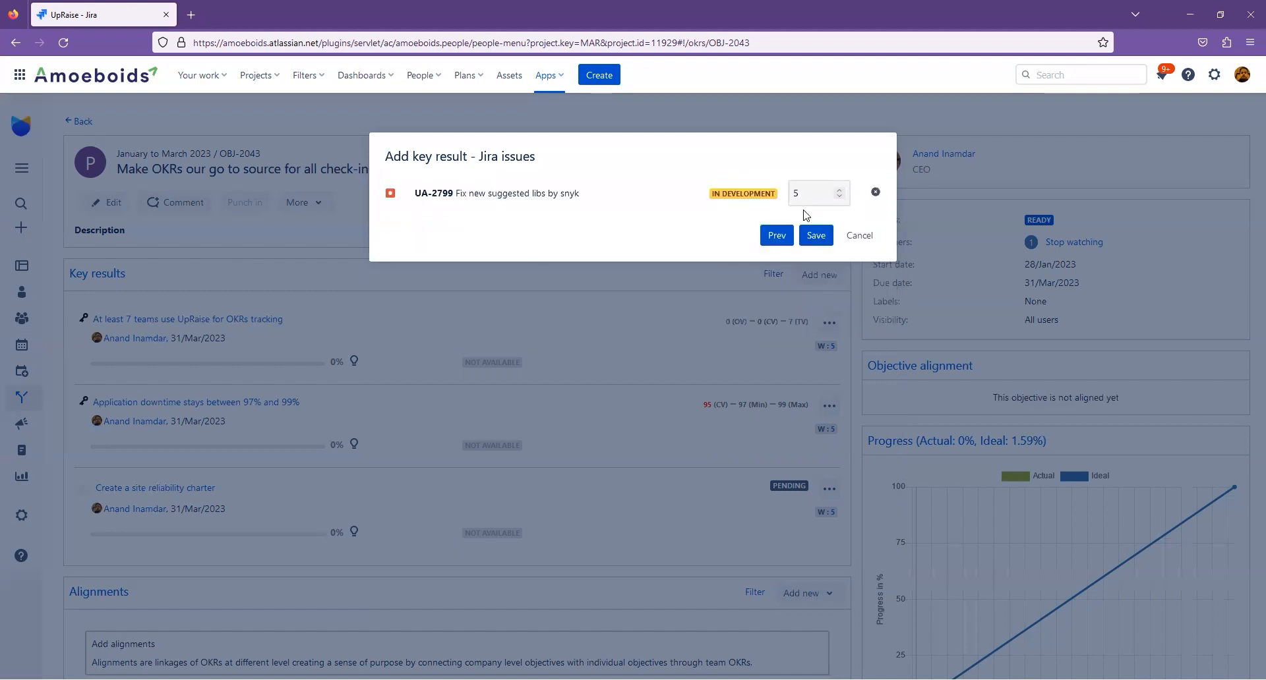
# Return to the issue selection and search for "test" again, keeping UA-2799 selected.
pyautogui.click(778, 237)
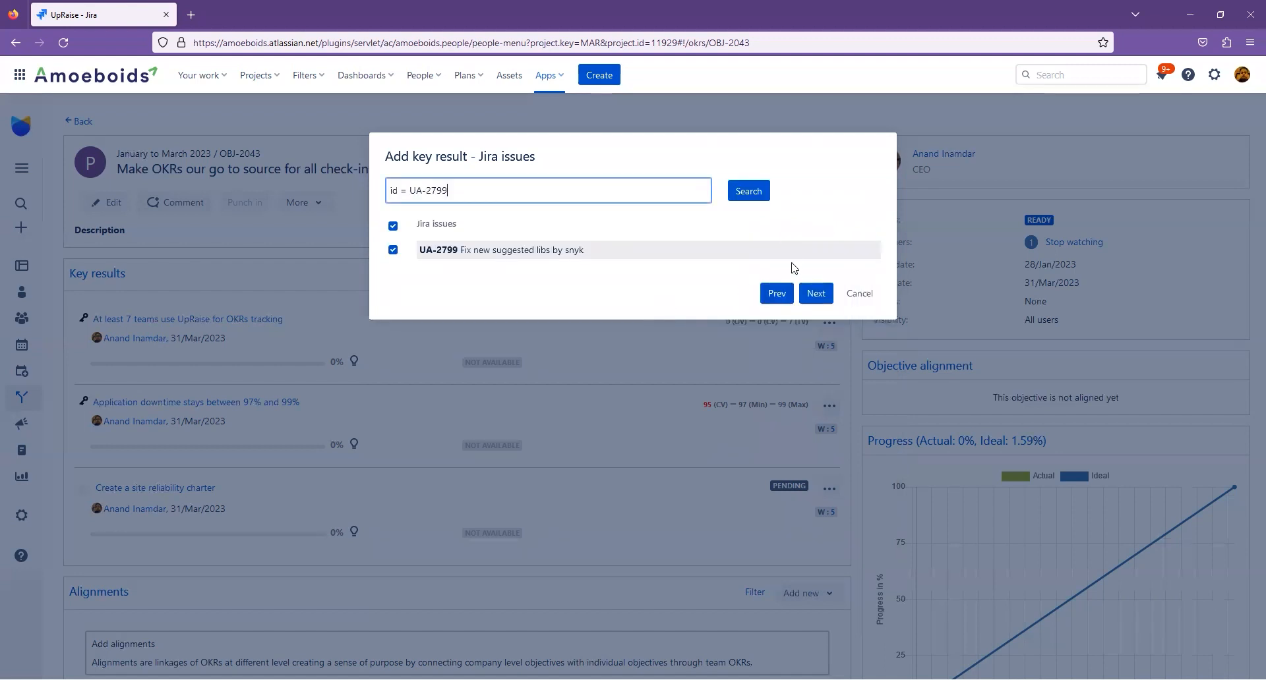
pyautogui.tripleClick(635, 190)
pyautogui.write('test')
pyautogui.click(755, 194)
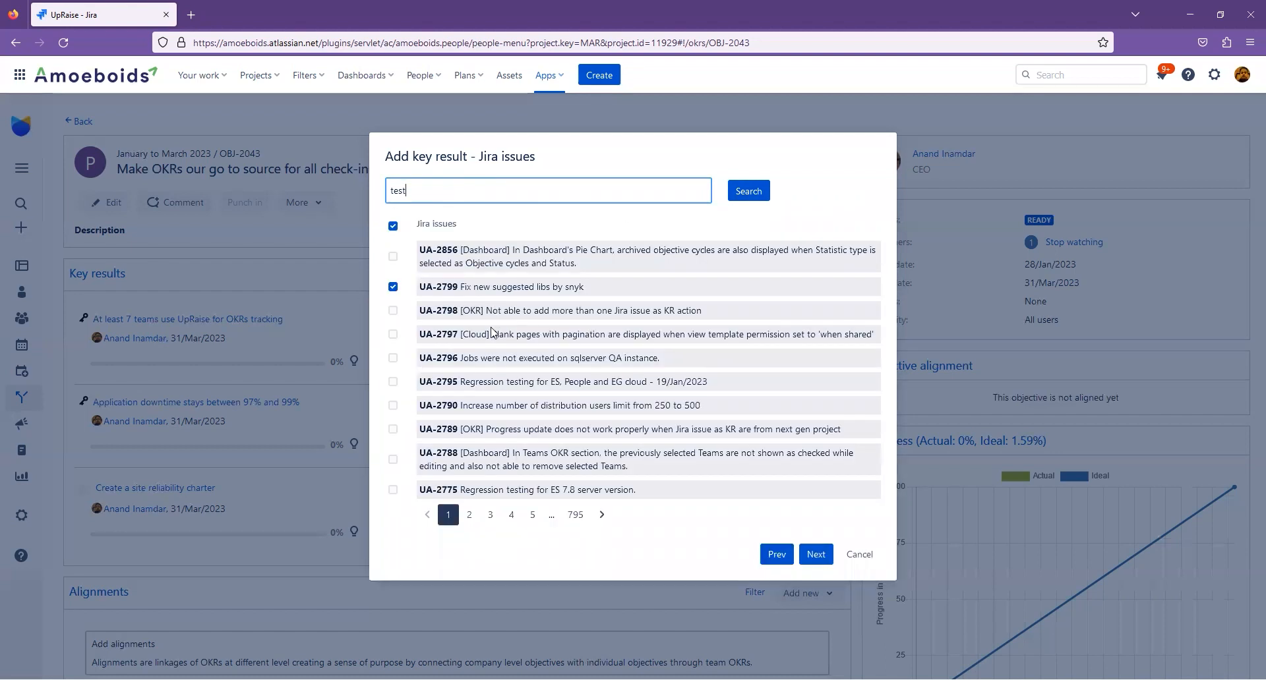
# Select UA-2798 and UA-2797 as well, discard UA-2797 again, and save UA-2799 and UA-2798 as key results.
pyautogui.click(392, 312)
pyautogui.click(394, 335)
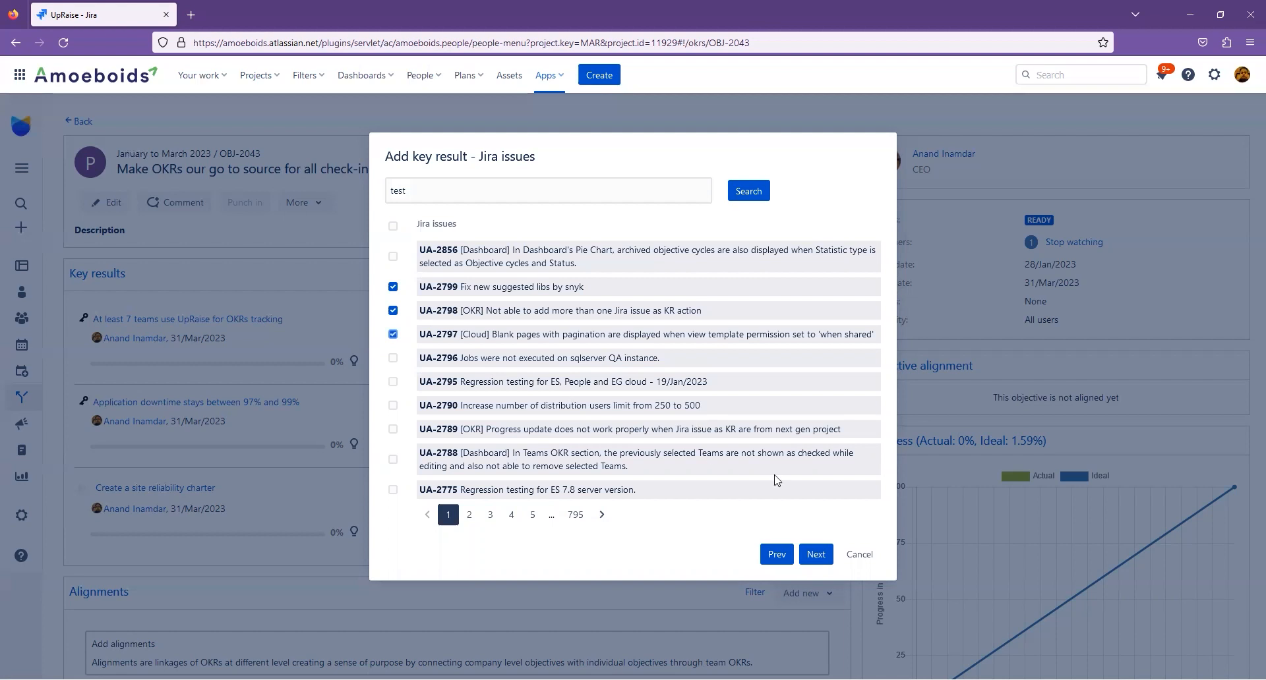
pyautogui.click(815, 554)
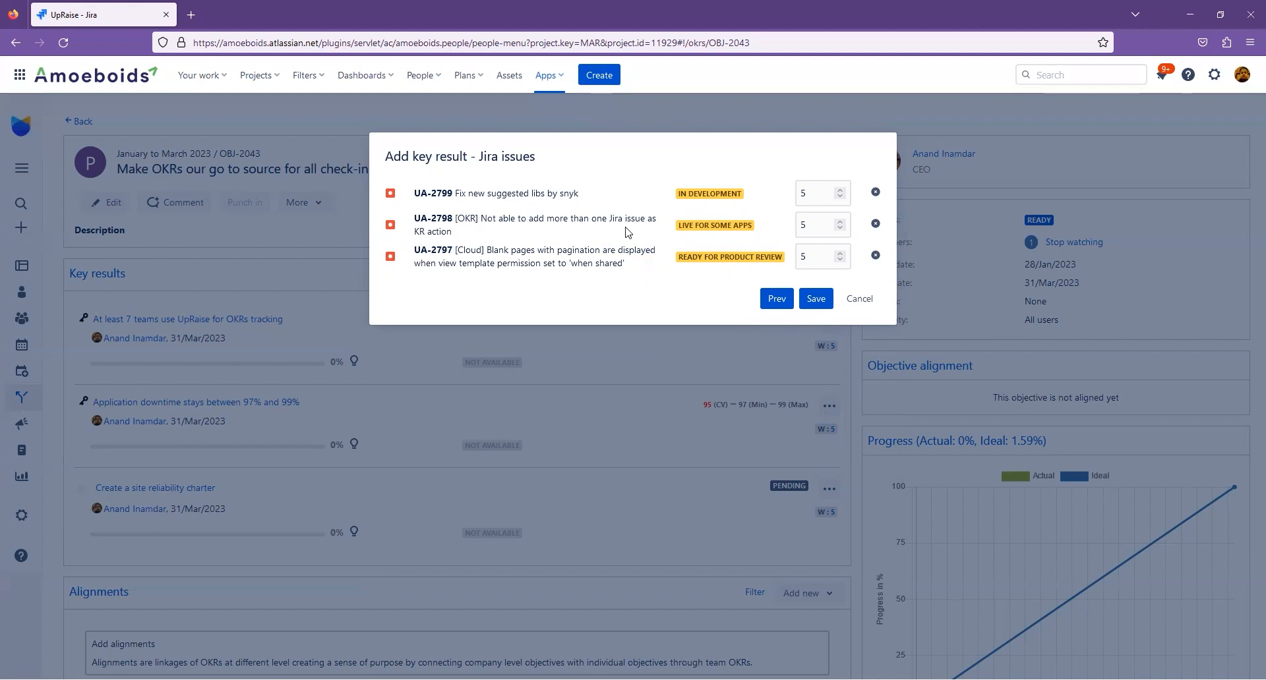
pyautogui.click(876, 257)
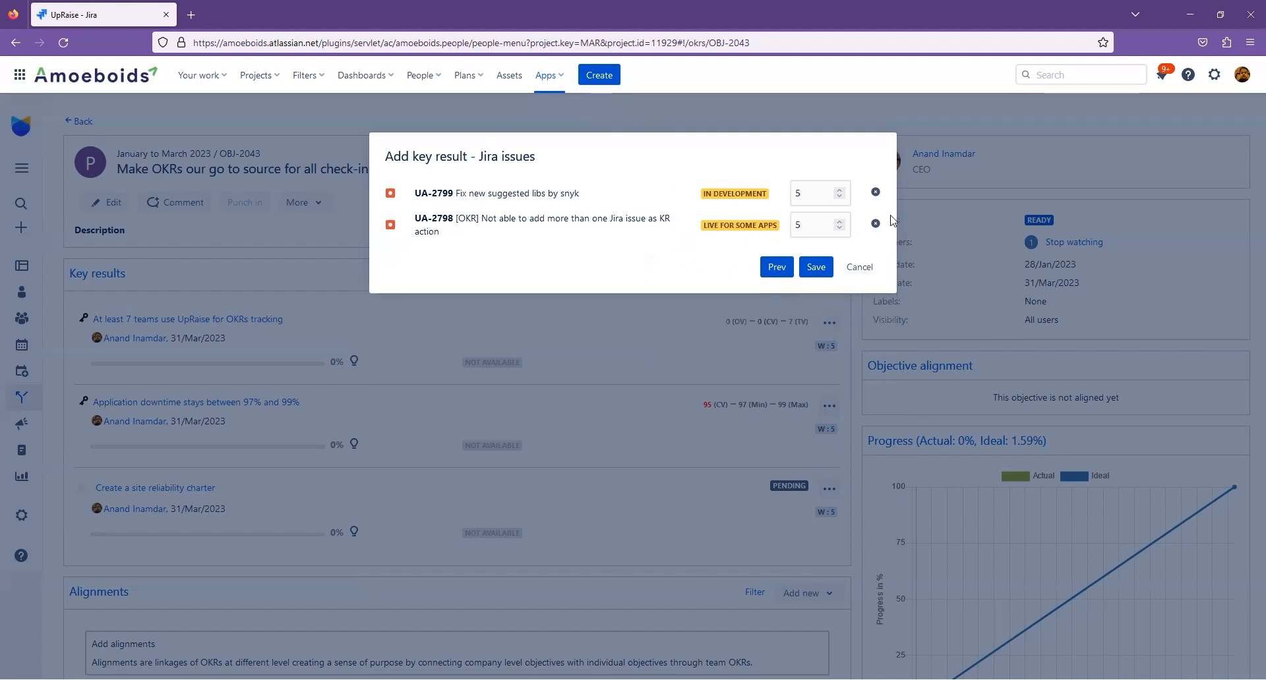
pyautogui.click(815, 267)
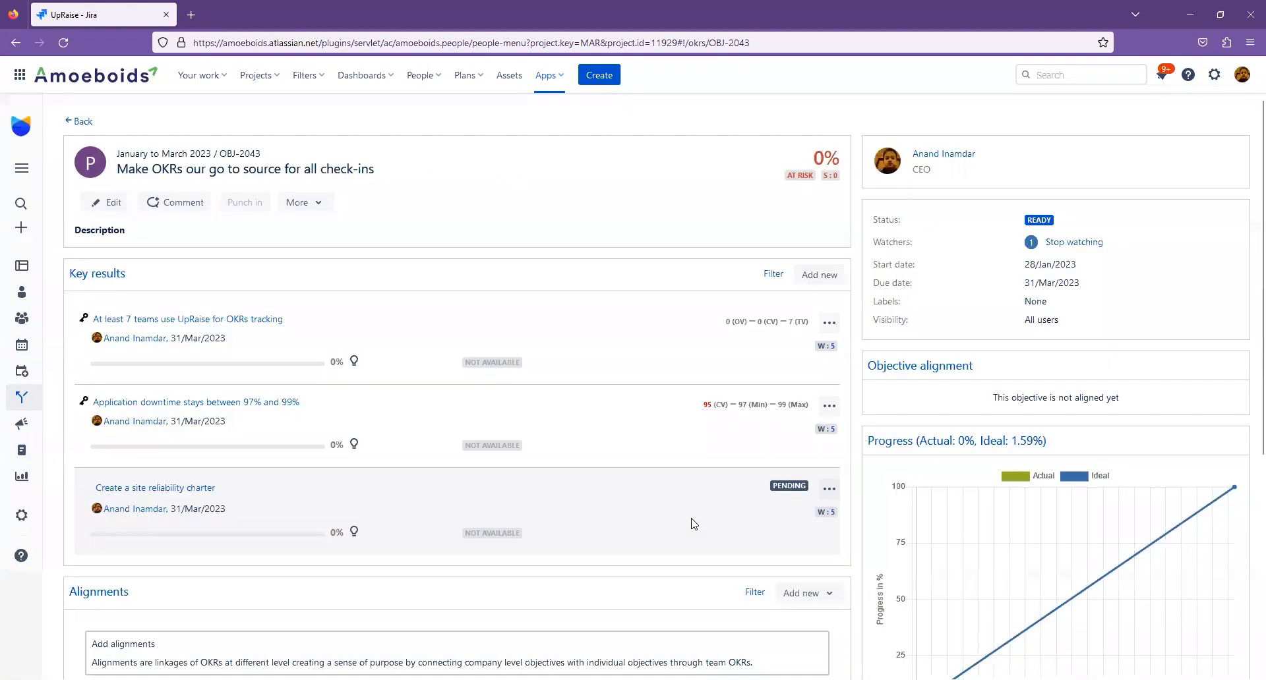
# Start another key result of the Jira issues (via JQL) type for the objective.
pyautogui.scroll(-3, 489, 447)
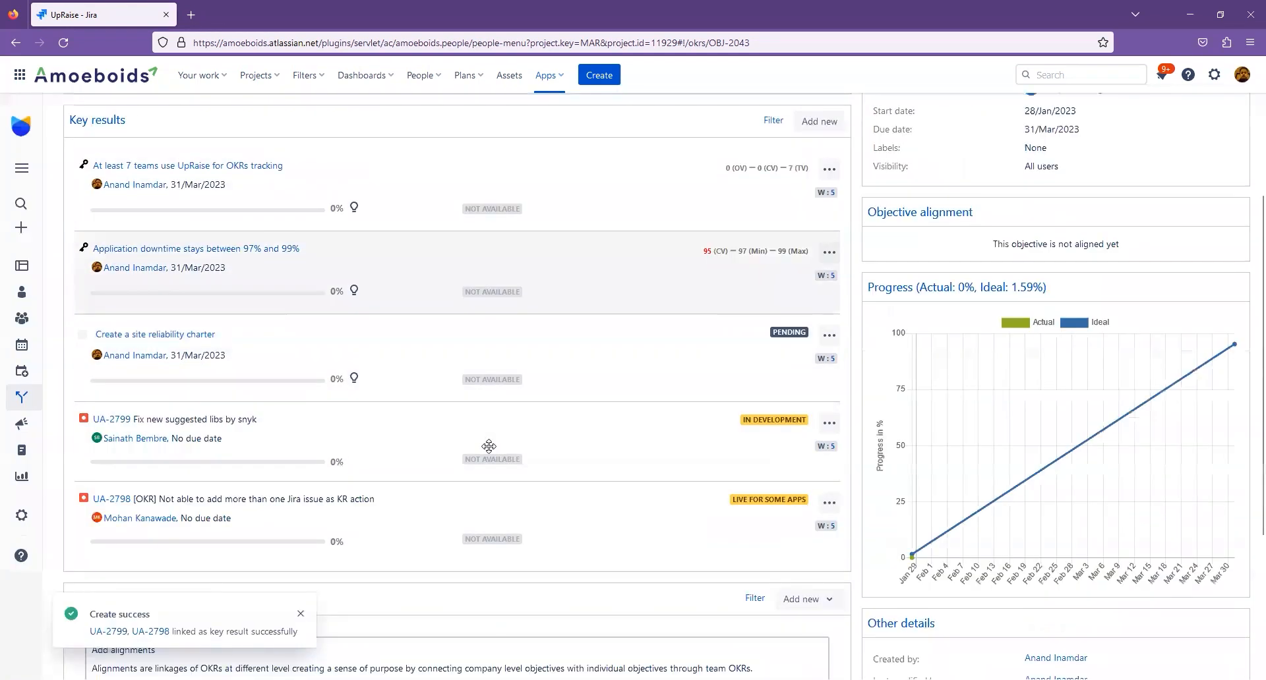
pyautogui.scroll(-2, 488, 446)
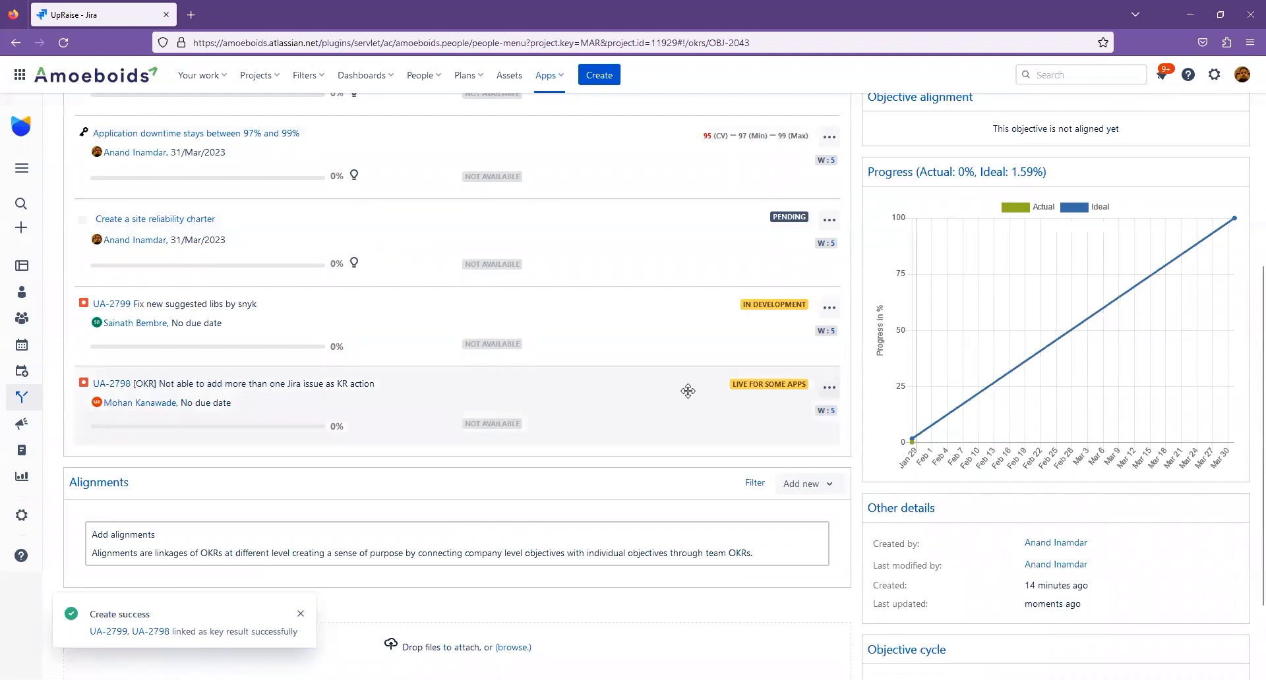
pyautogui.scroll(1, 688, 391)
pyautogui.scroll(3, 688, 391)
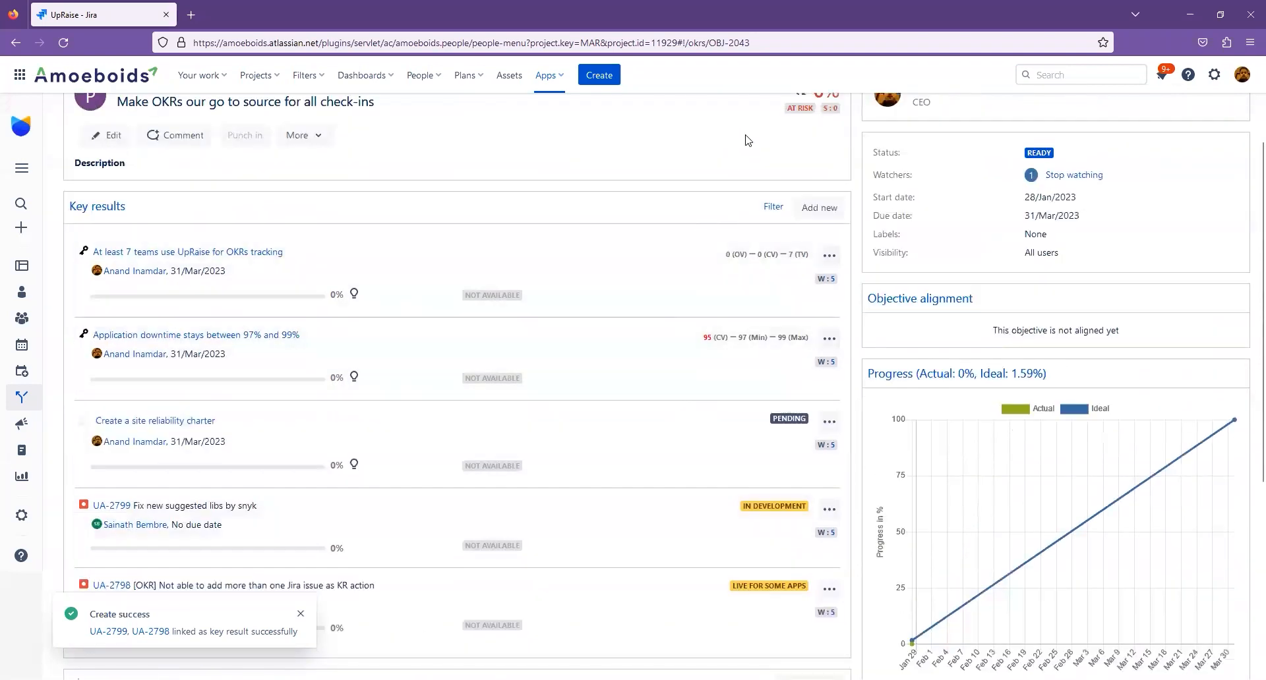
pyautogui.click(818, 290)
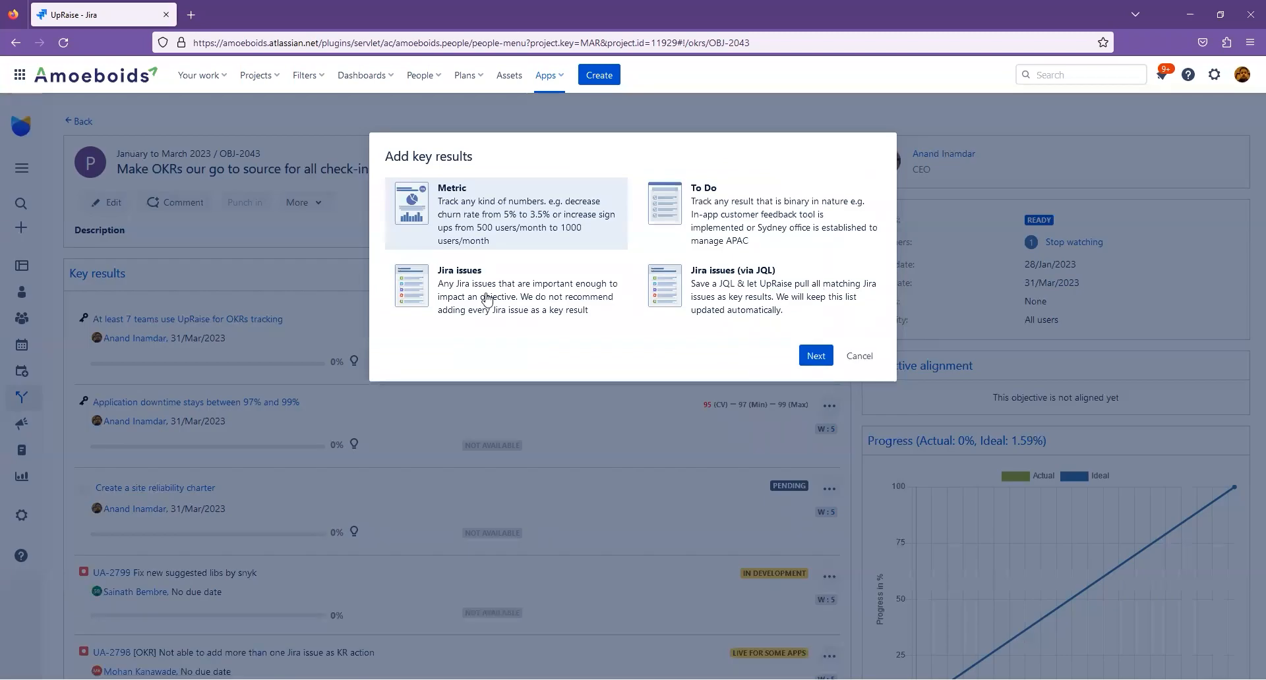
pyautogui.click(764, 297)
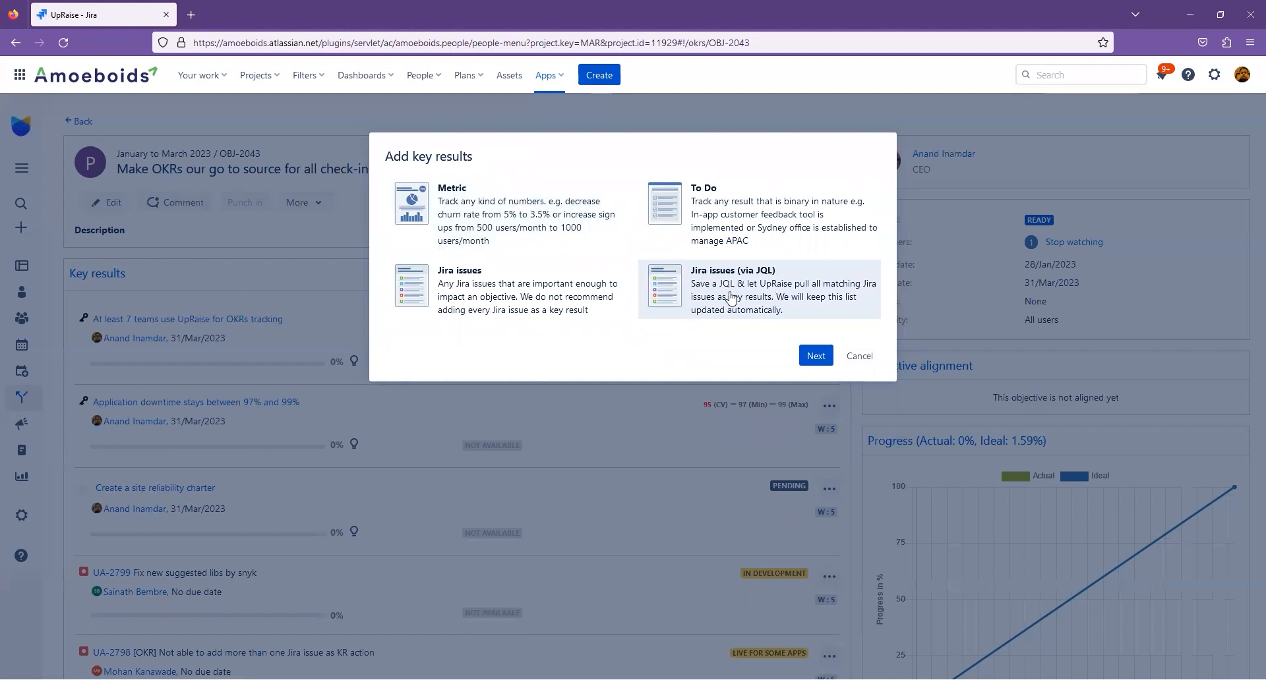
pyautogui.click(458, 296)
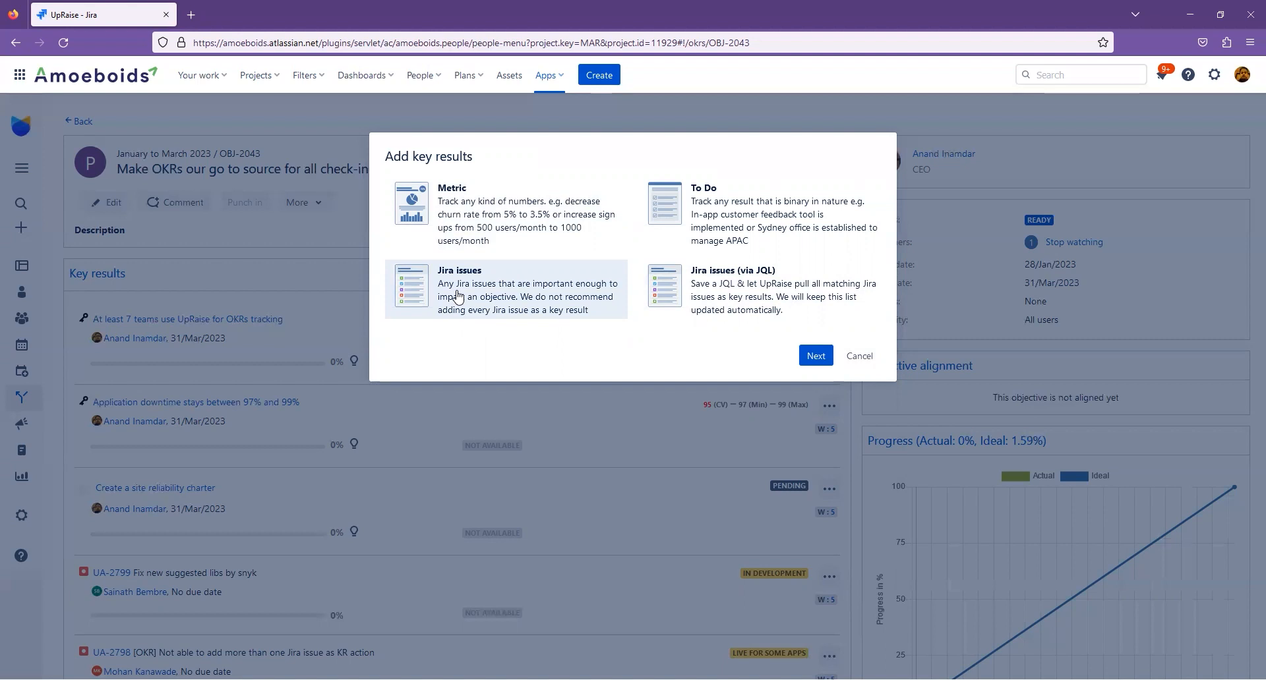
pyautogui.click(733, 283)
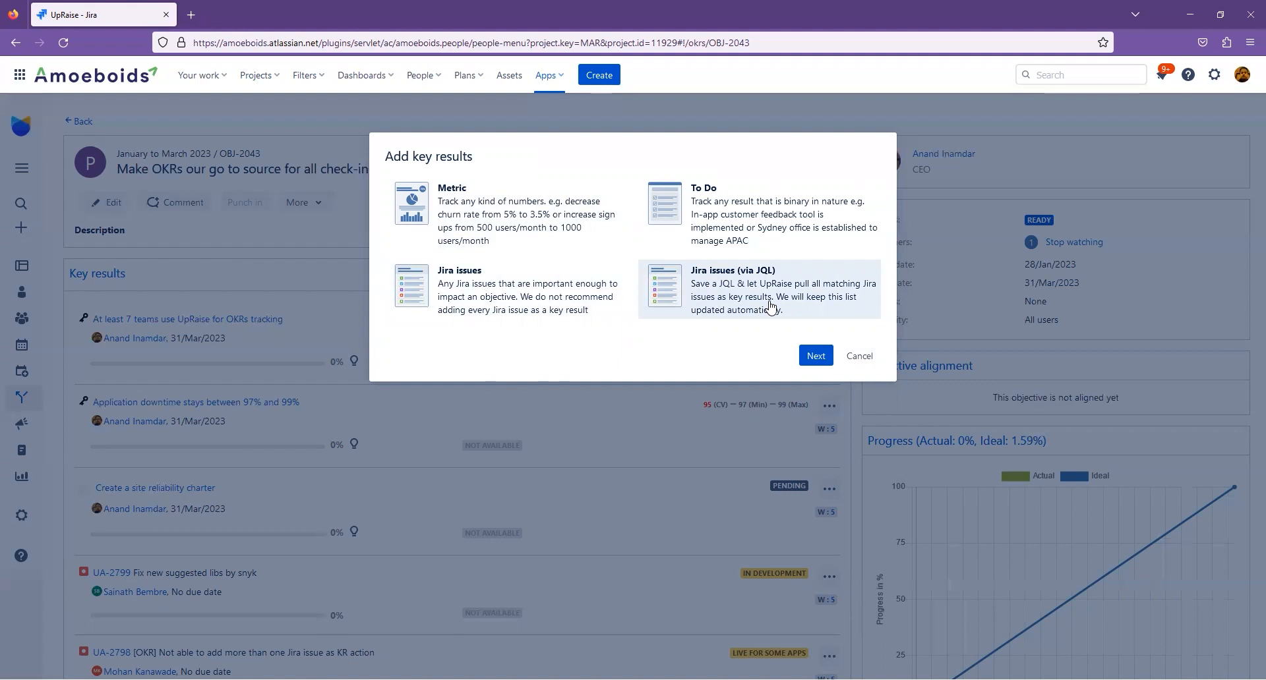
pyautogui.click(807, 356)
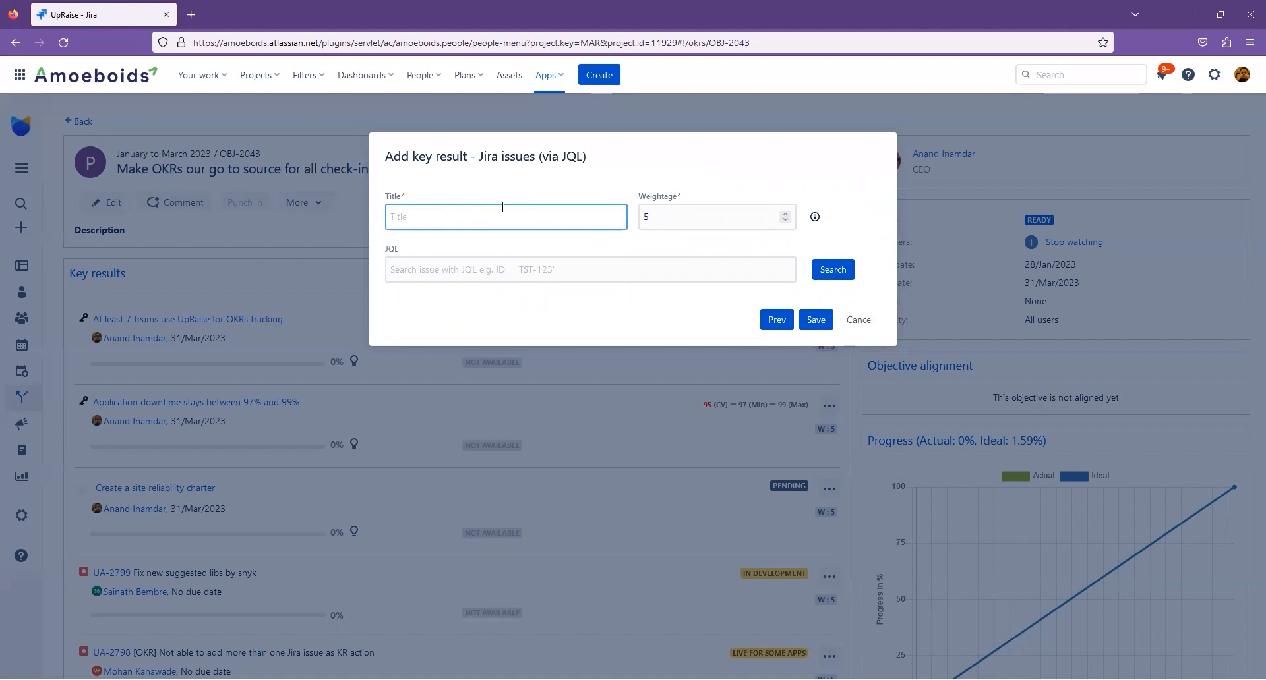
# Title the key result "Fix all the critical bugs assigned to me" and search by JQL for critical UA bugs with the assignee's name.
pyautogui.write('Fix all the critical bugs assigned to me')
pyautogui.click(508, 268)
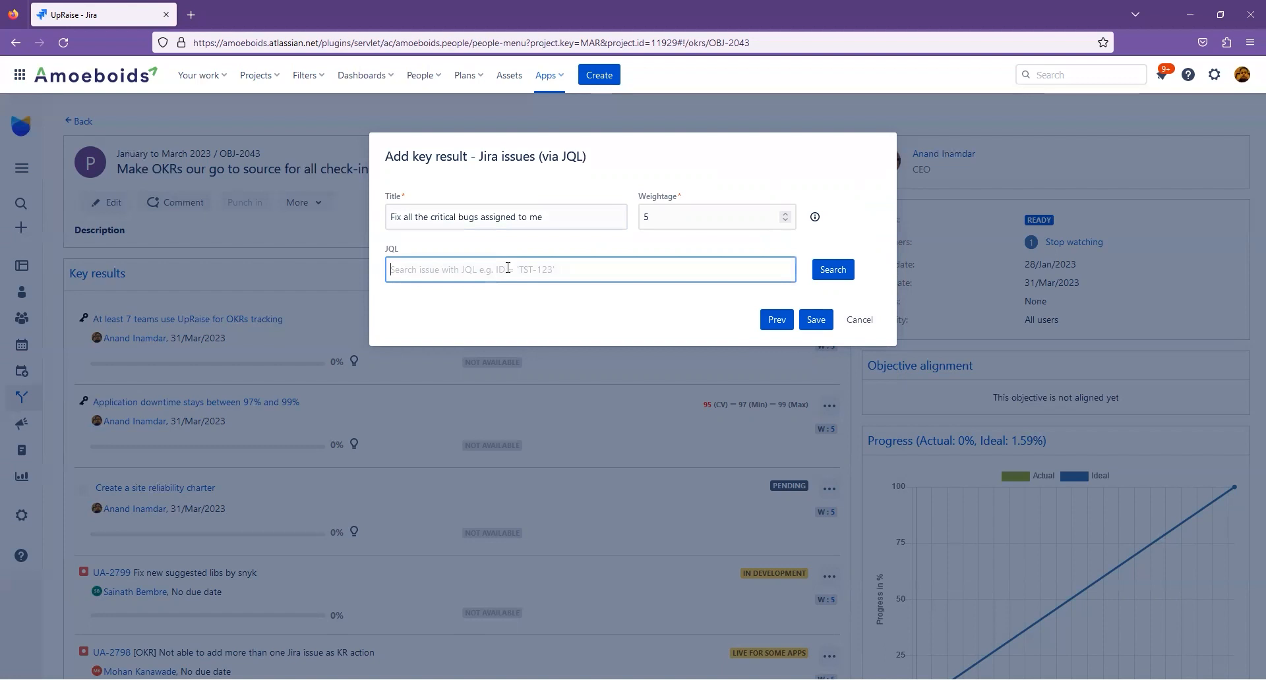
pyautogui.write('project = UA and issuetype = bug and priority = cri')
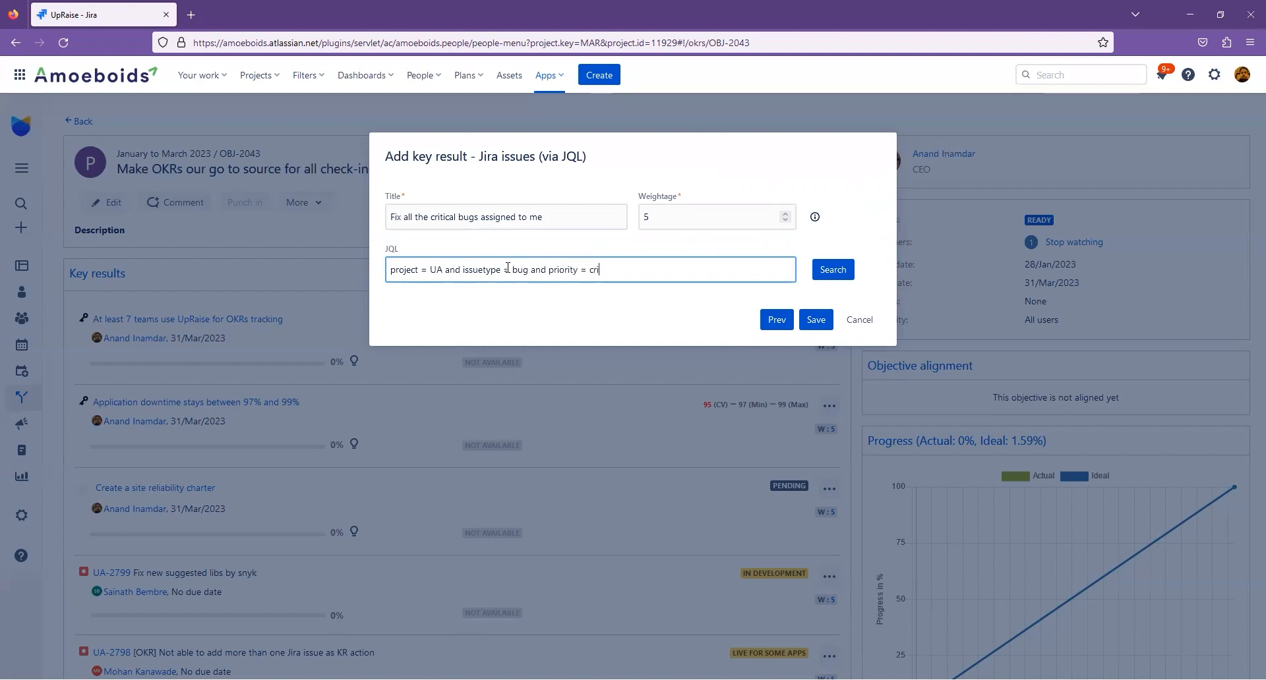
pyautogui.write('tical and assignee =')
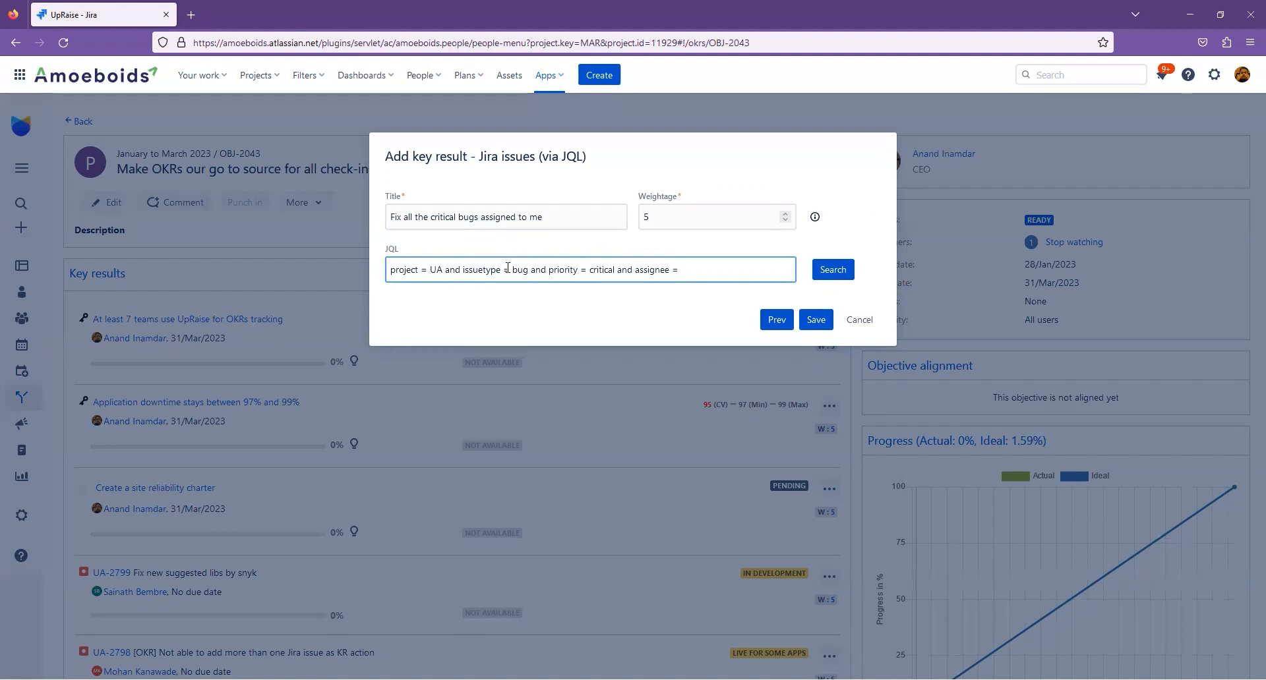
pyautogui.write(' curre')
pyautogui.press('BackSpace')
pyautogui.press('BackSpace')
pyautogui.press('BackSpace')
pyautogui.press('BackSpace')
pyautogui.press('BackSpace')
pyautogui.write('anand')
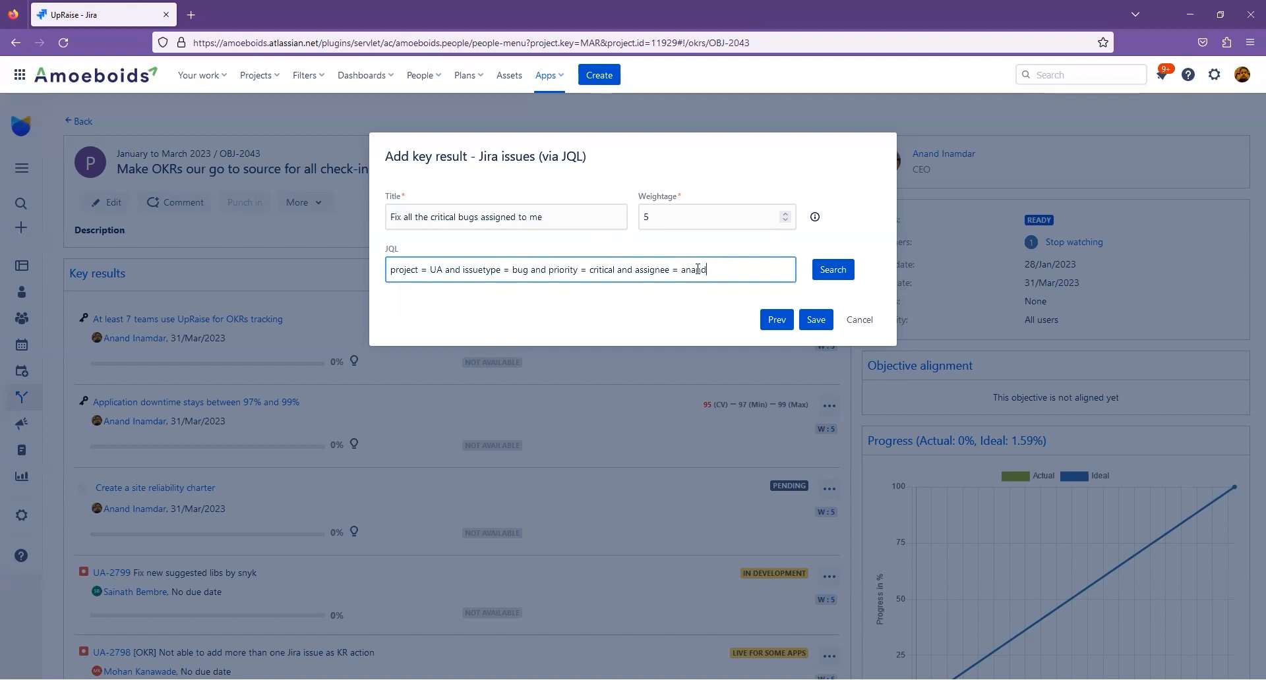
pyautogui.moveTo(680, 270); pyautogui.dragTo(731, 262)
pyautogui.tripleClick(730, 265)
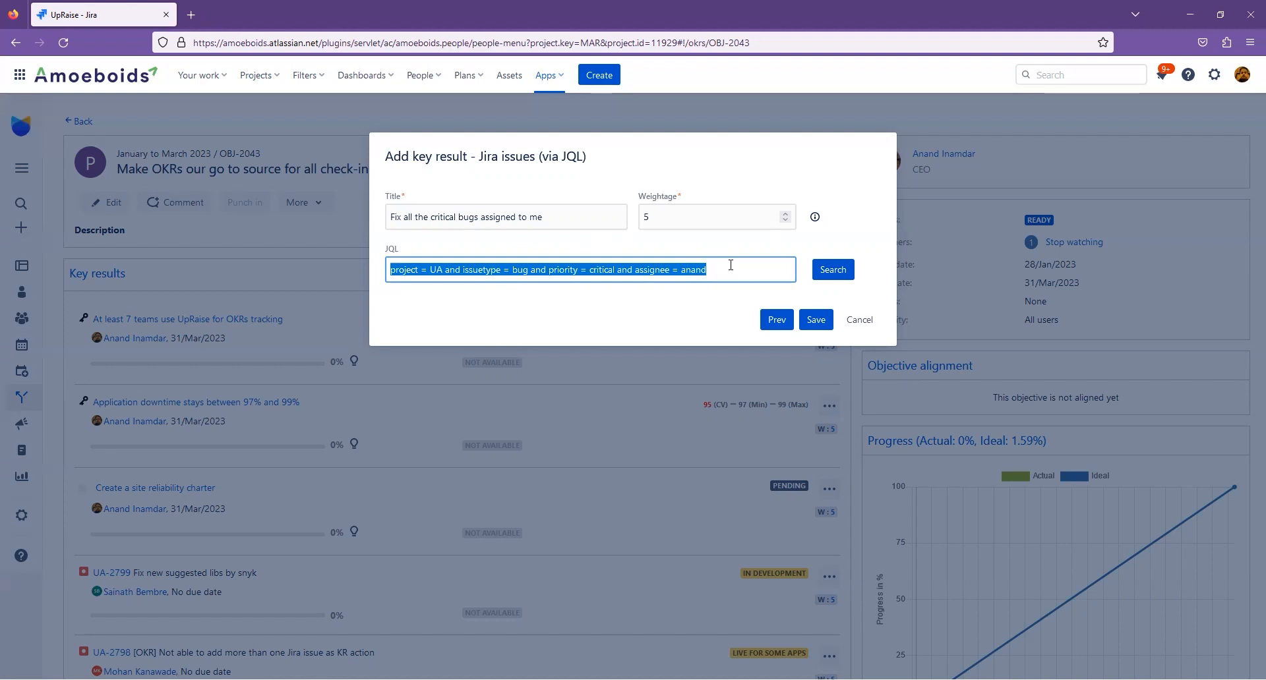
pyautogui.click(834, 271)
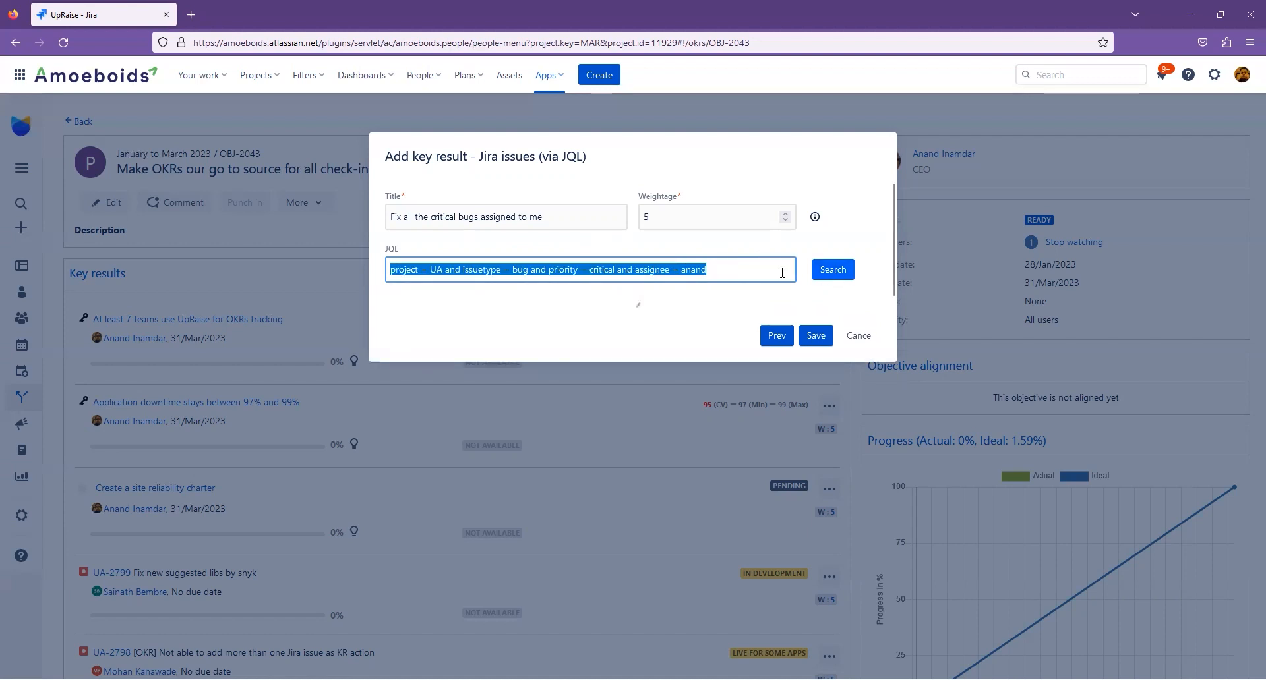
# Change the assignee in the JQL to currentUser() and run the search again.
pyautogui.doubleClick(695, 270)
pyautogui.write('currentUser90')
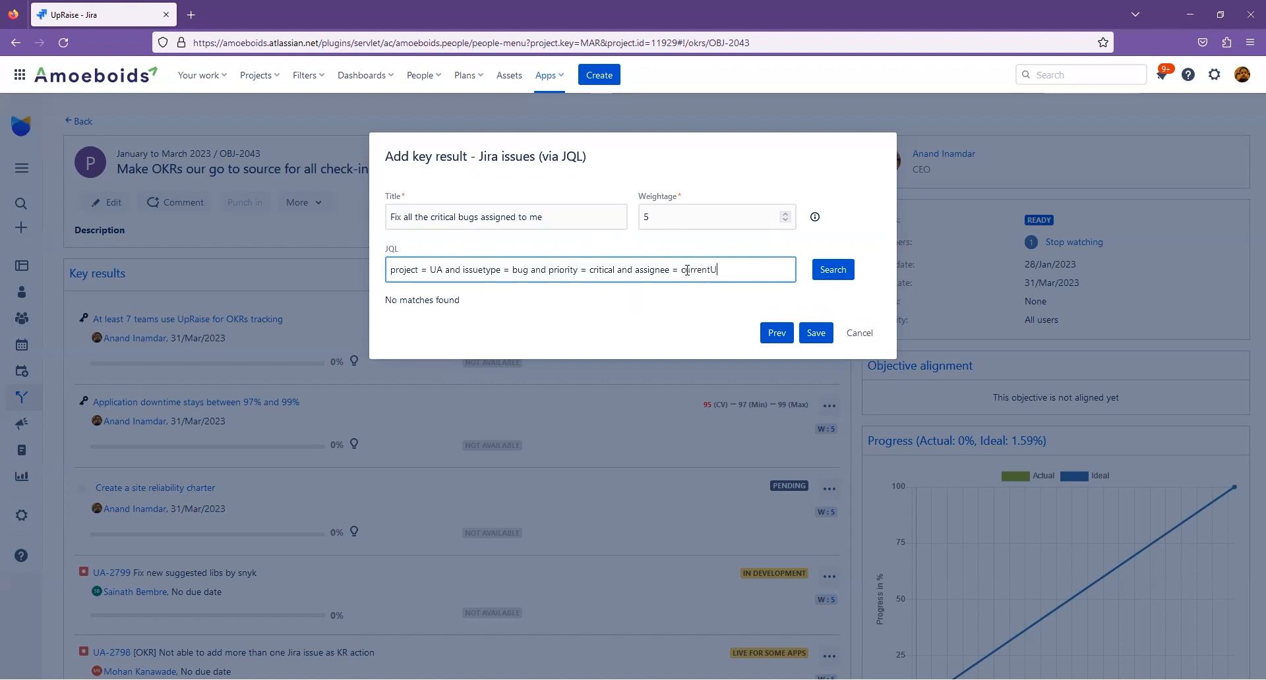
pyautogui.press('BackSpace')
pyautogui.press('BackSpace')
pyautogui.write('()')
pyautogui.click(832, 270)
# Review the JQL and its search outcome, and try to save the key result.
pyautogui.moveTo(734, 270); pyautogui.dragTo(390, 272)
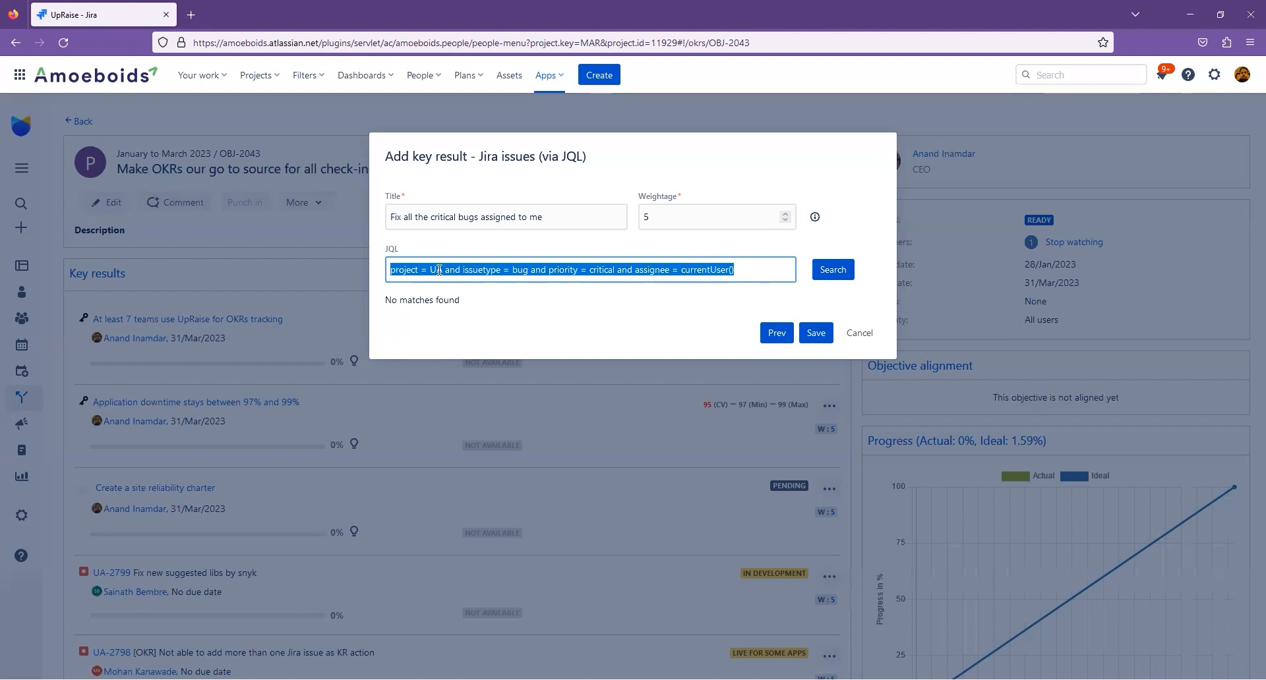
pyautogui.doubleClick(396, 301)
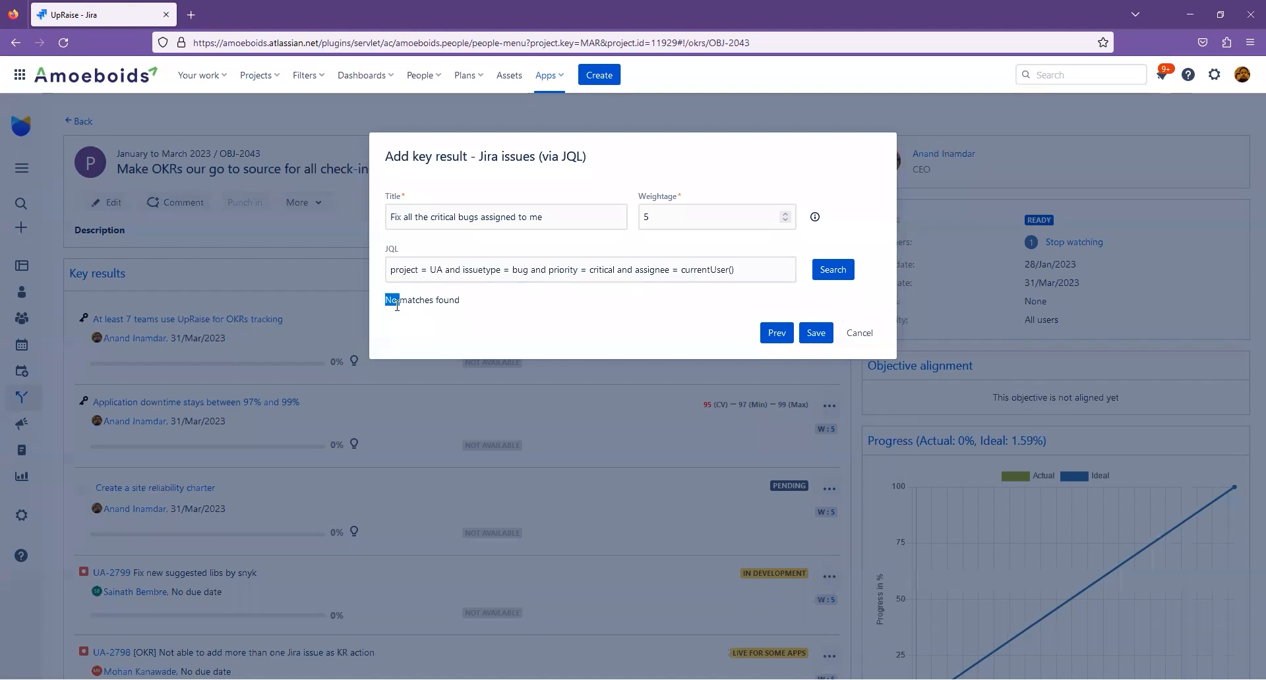
pyautogui.tripleClick(397, 301)
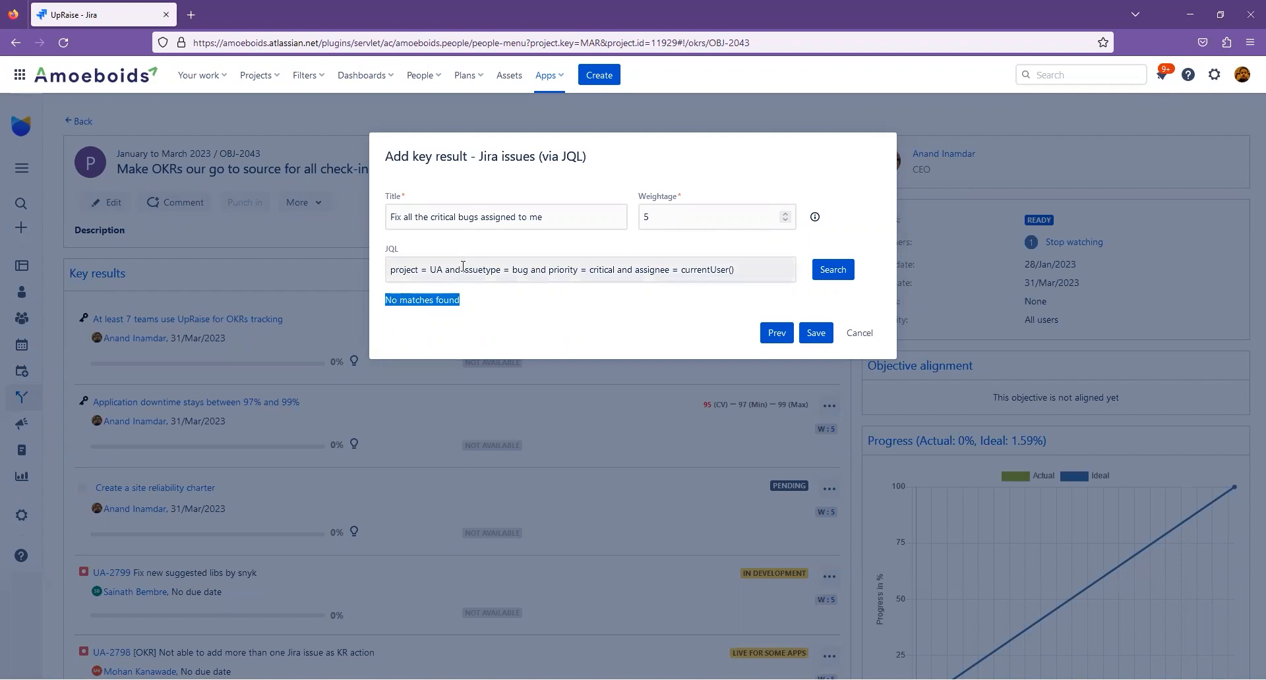
pyautogui.click(821, 335)
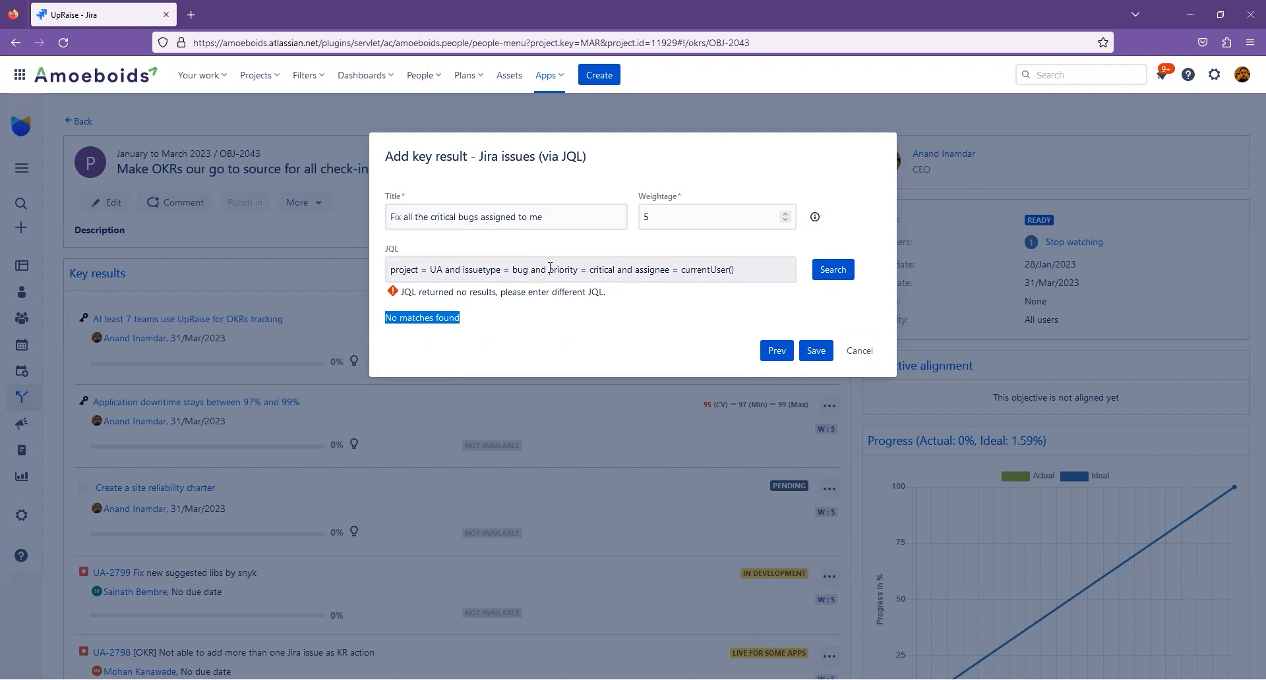
# Retitle the key result "Complete the code refactoring for all issues labeled refactor" and discard it without saving.
pyautogui.tripleClick(556, 225)
pyautogui.tripleClick(556, 225)
pyautogui.doubleClick(556, 225)
pyautogui.tripleClick(557, 225)
pyautogui.tripleClick(560, 220)
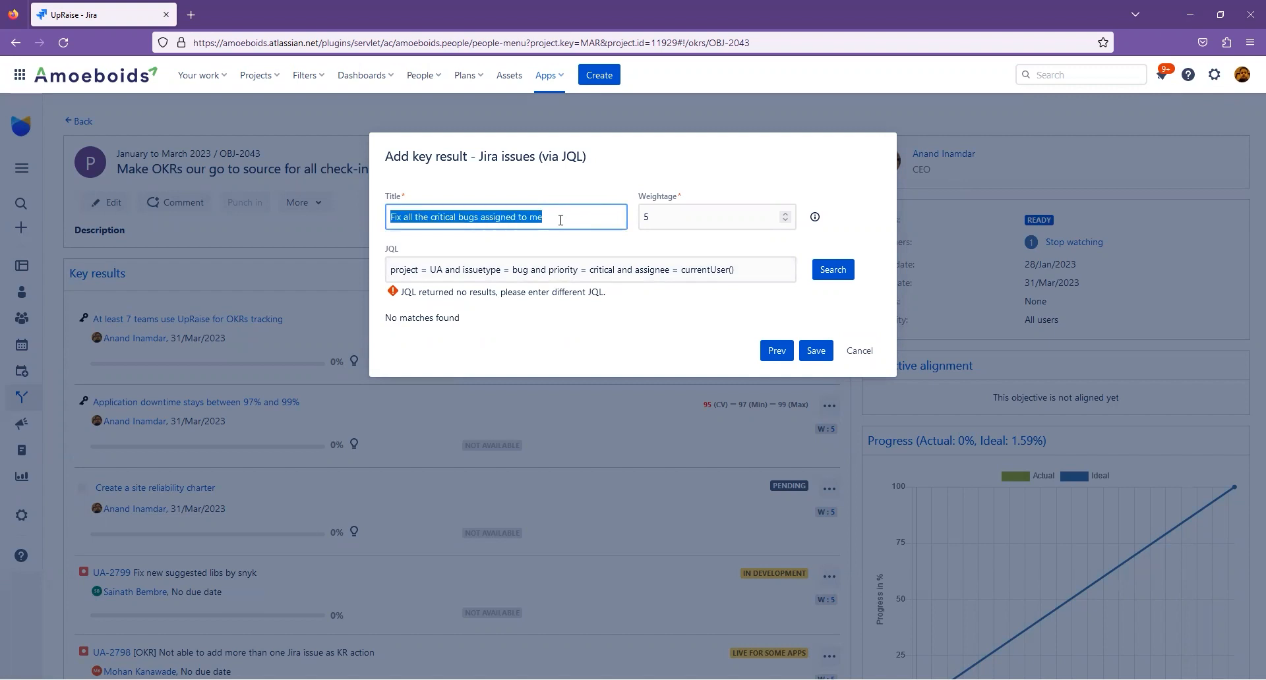
pyautogui.doubleClick(561, 220)
pyautogui.tripleClick(560, 220)
pyautogui.write('C')
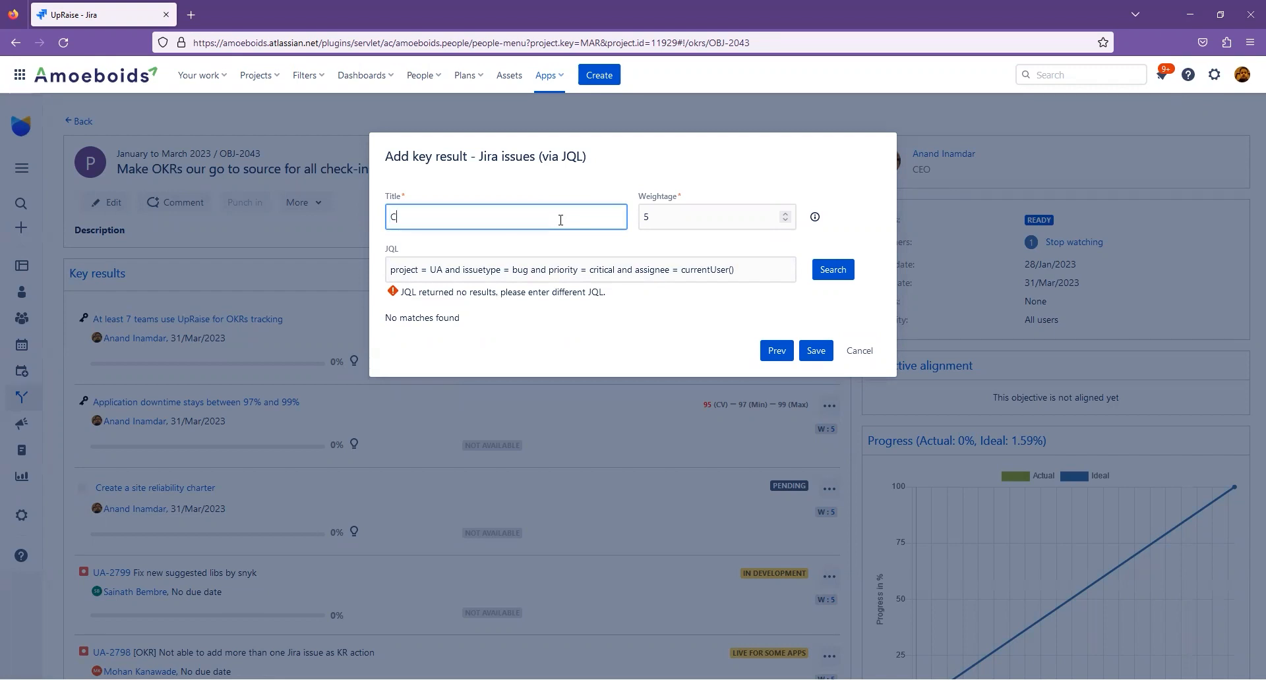
pyautogui.write('omplete the code refactoring for all issues labe')
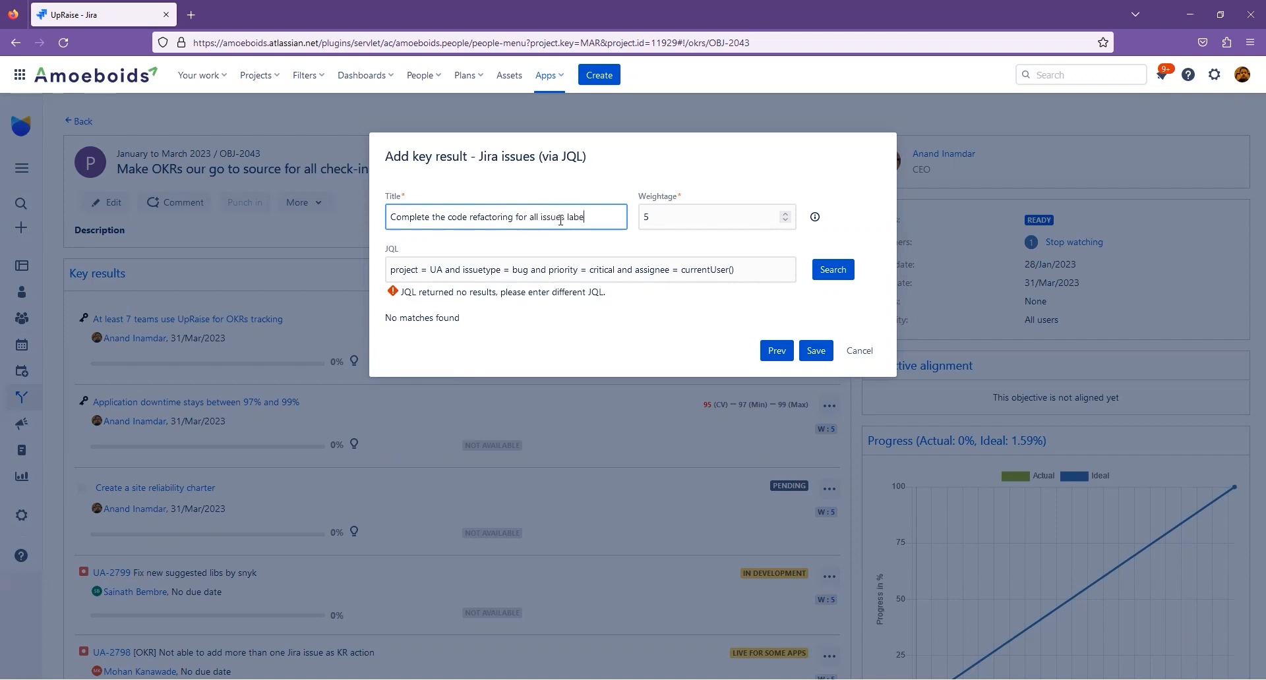
pyautogui.write('led frefactor')
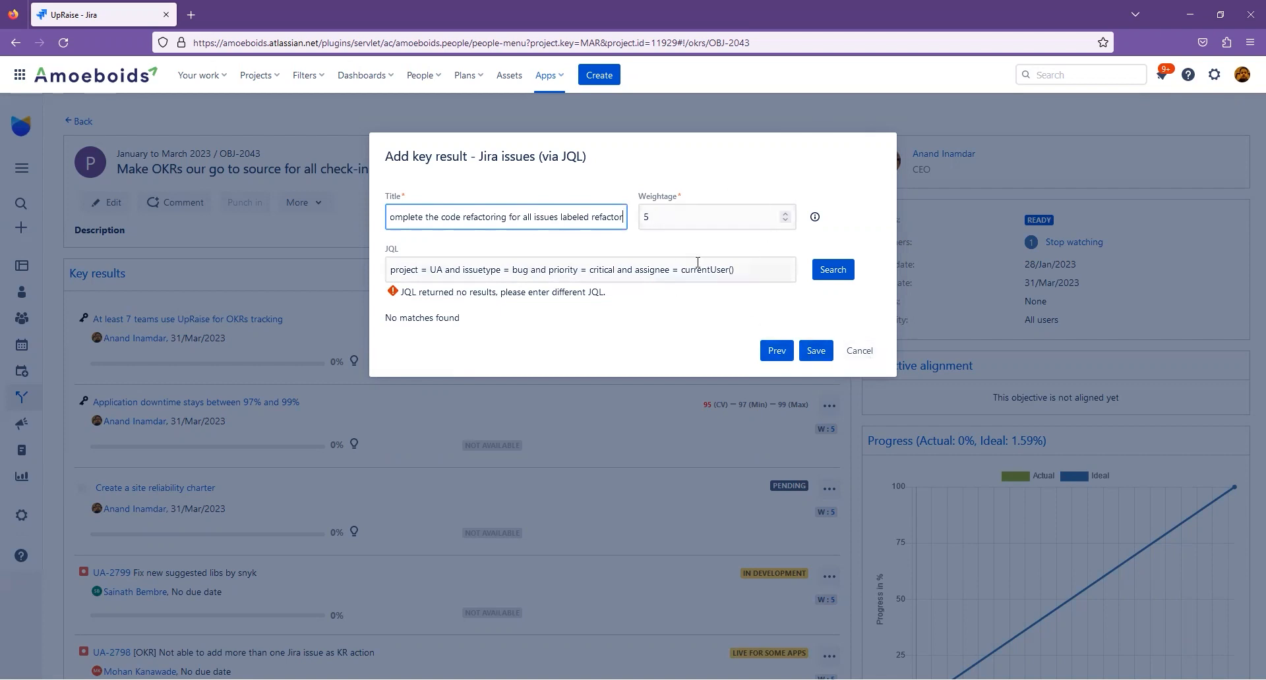
pyautogui.moveTo(766, 277); pyautogui.dragTo(544, 280)
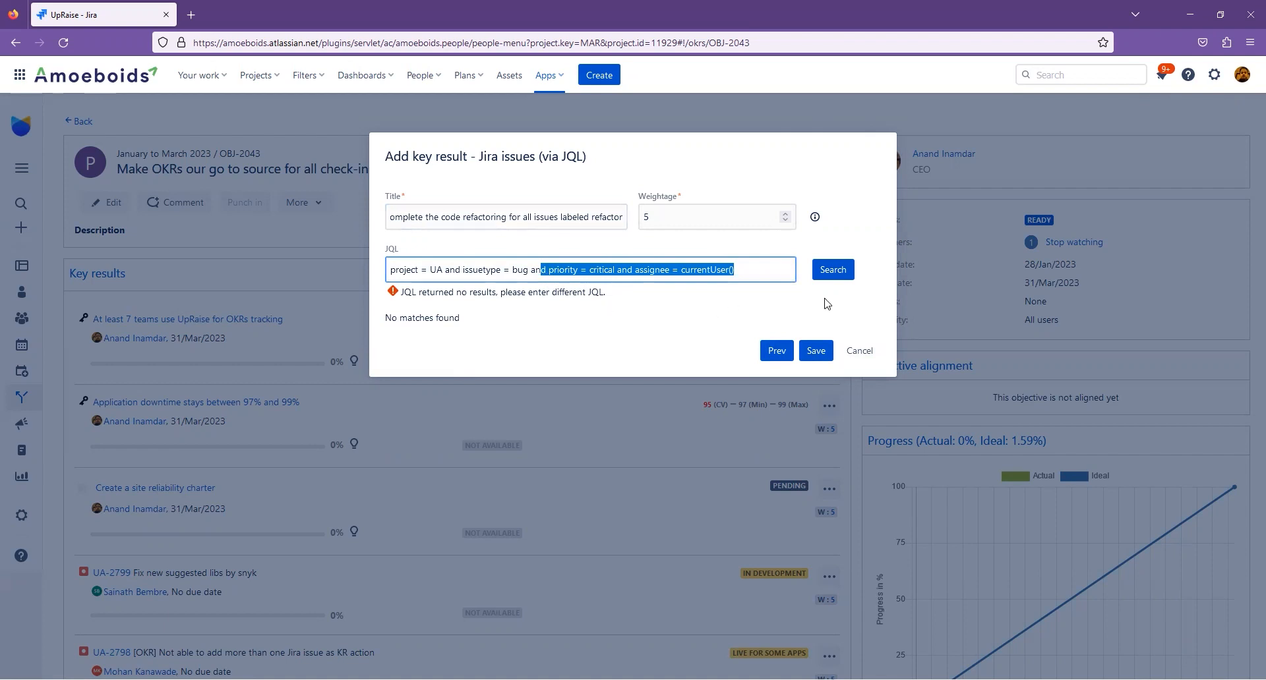
pyautogui.click(859, 350)
# Review the objective's key results and the four available key result types without adding another one.
pyautogui.scroll(-5, 430, 353)
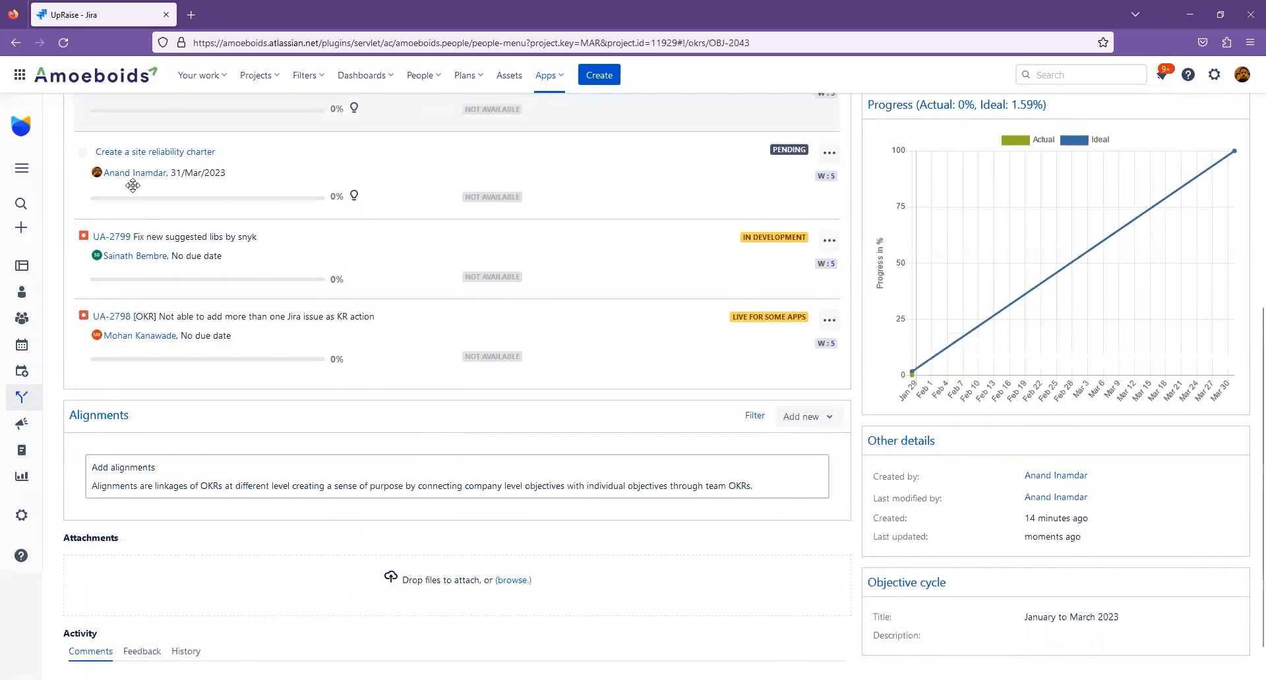
pyautogui.scroll(1, 564, 400)
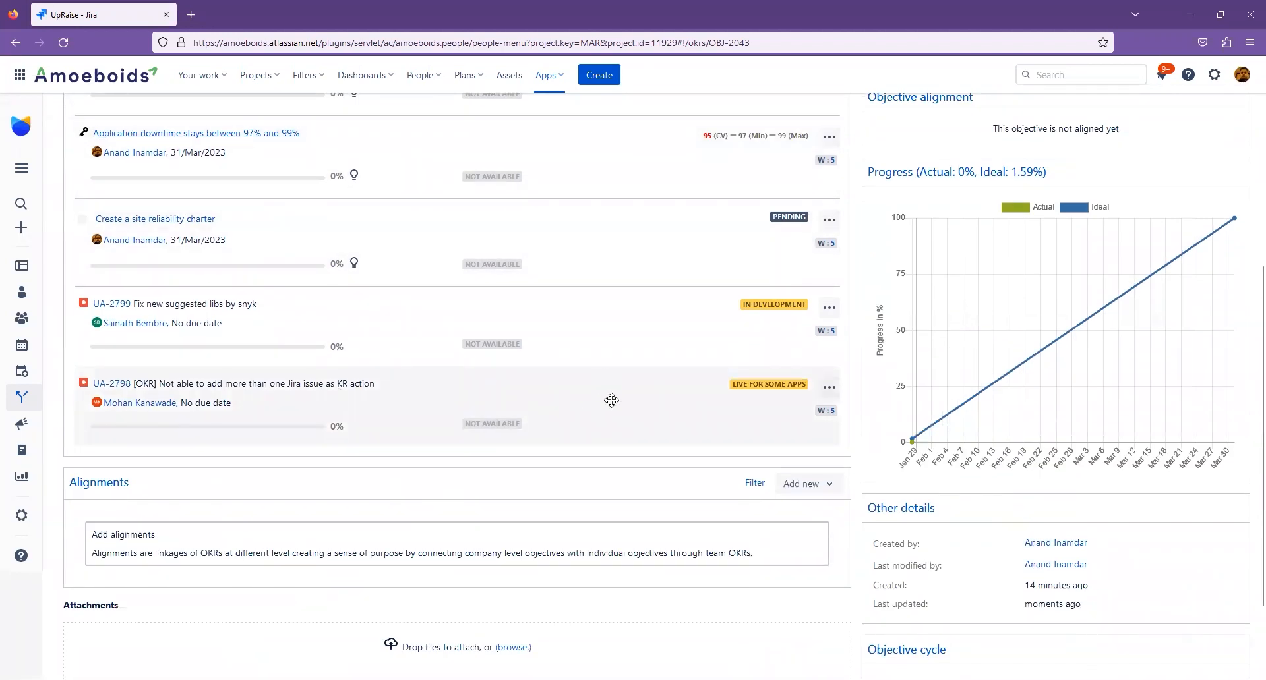
pyautogui.scroll(2, 612, 400)
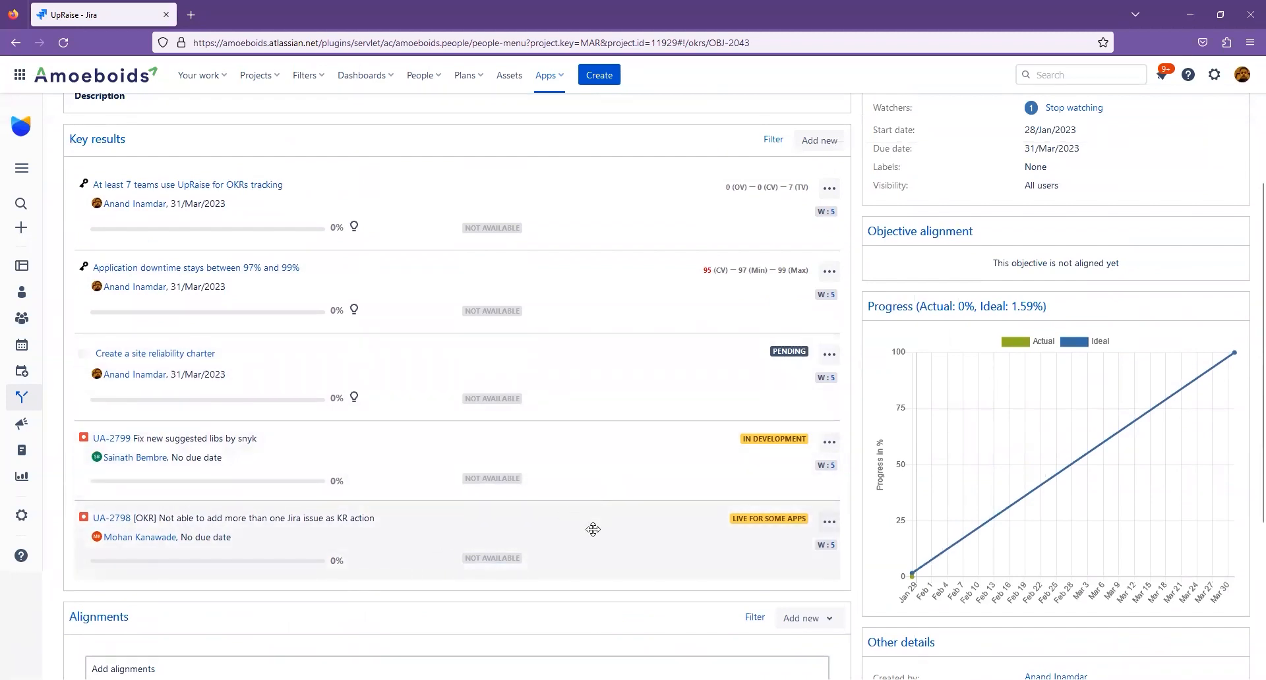
pyautogui.scroll(1, 587, 534)
pyautogui.click(818, 207)
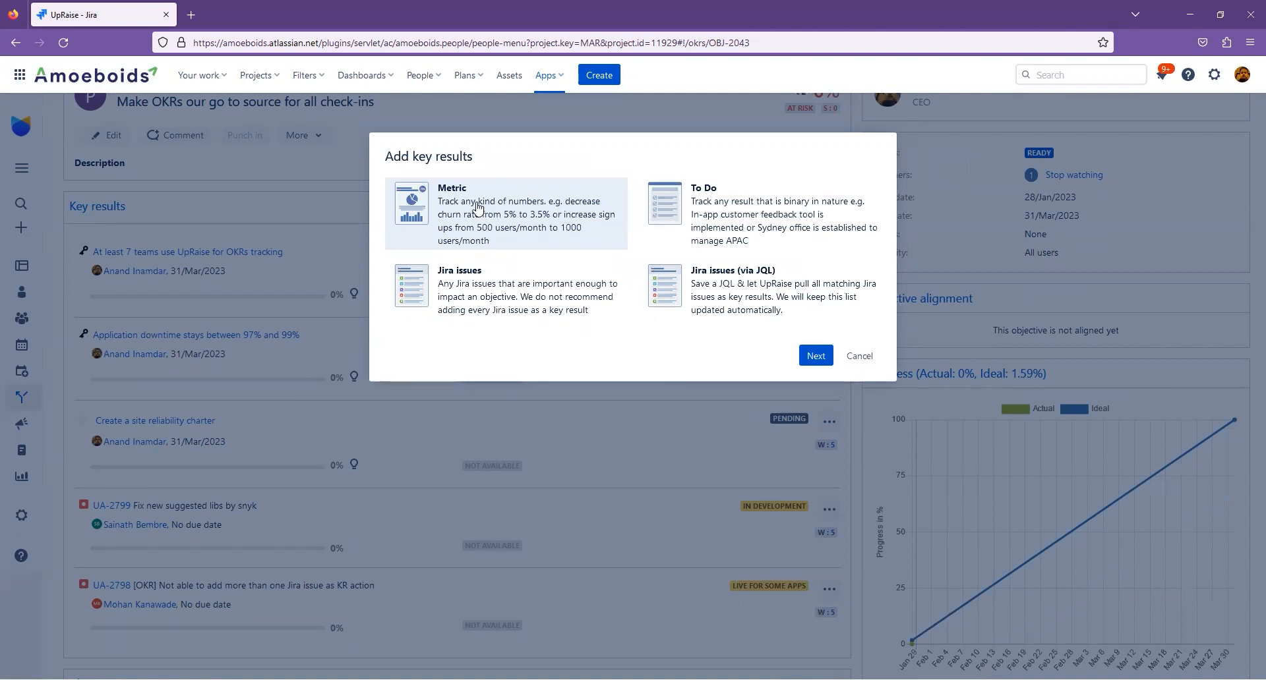
pyautogui.click(688, 196)
pyautogui.click(482, 298)
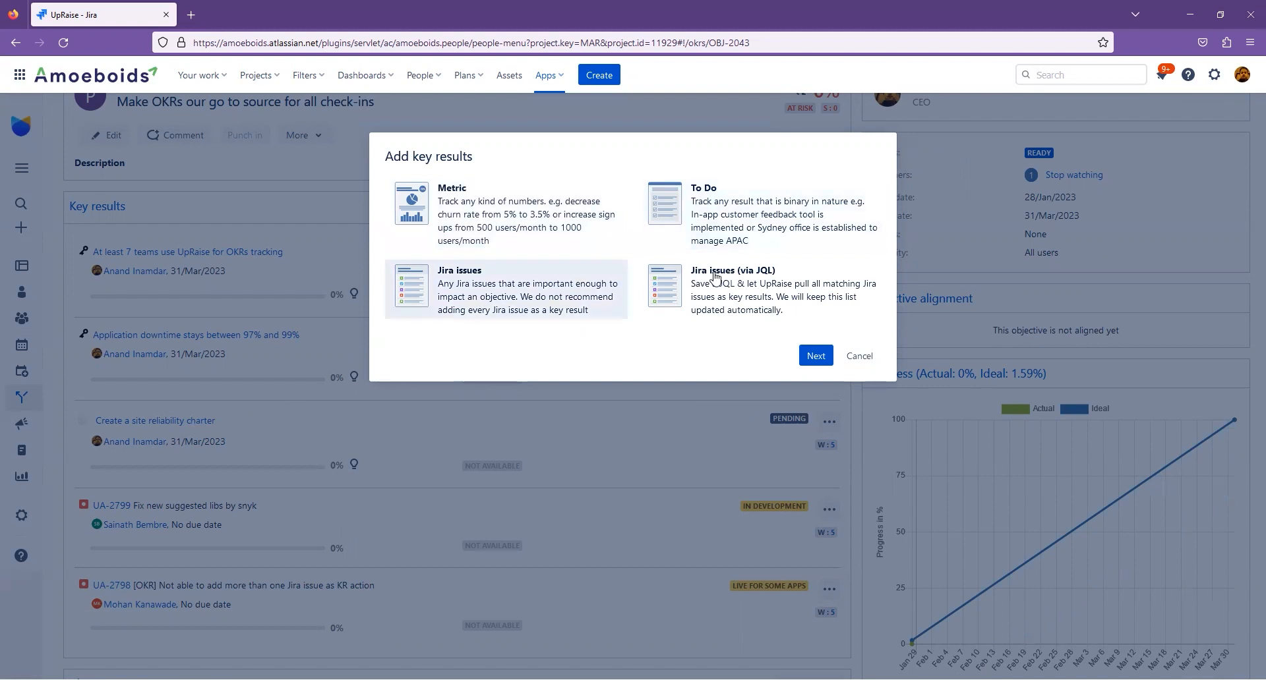
pyautogui.click(714, 276)
pyautogui.click(871, 356)
pyautogui.scroll(1, 362, 214)
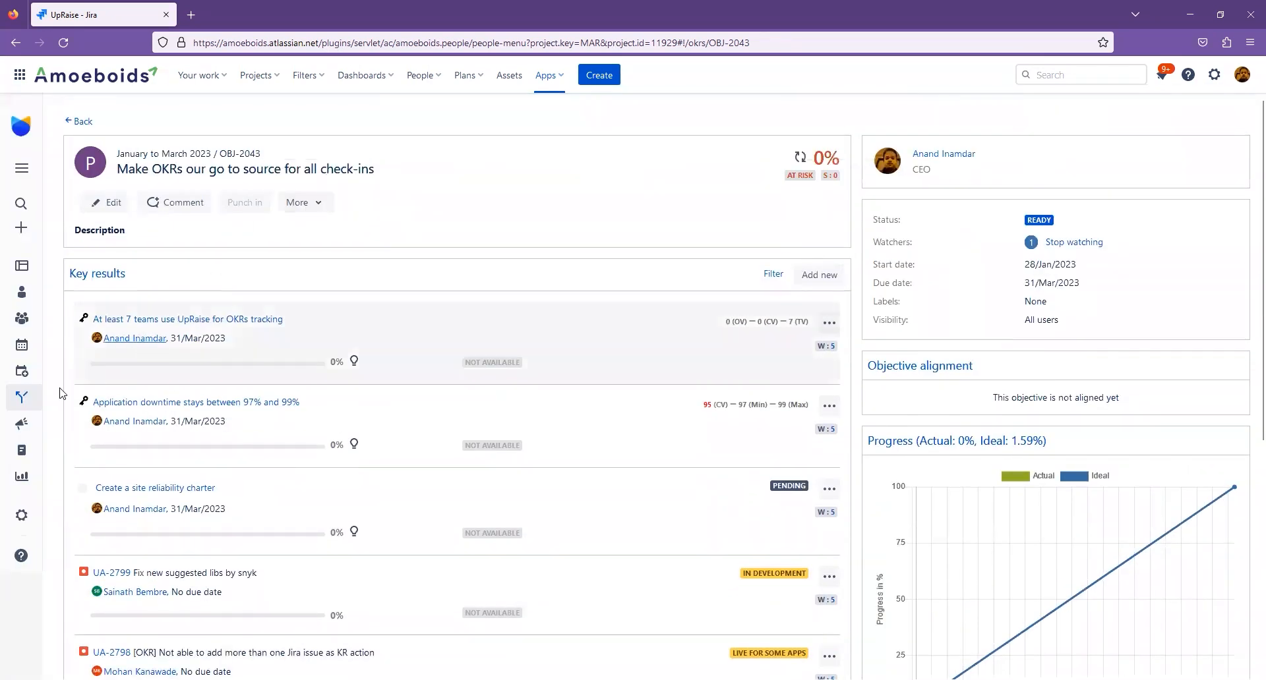
# Open the OKR management settings and examine which key result types are enabled under Key result configurations.
pyautogui.click(26, 398)
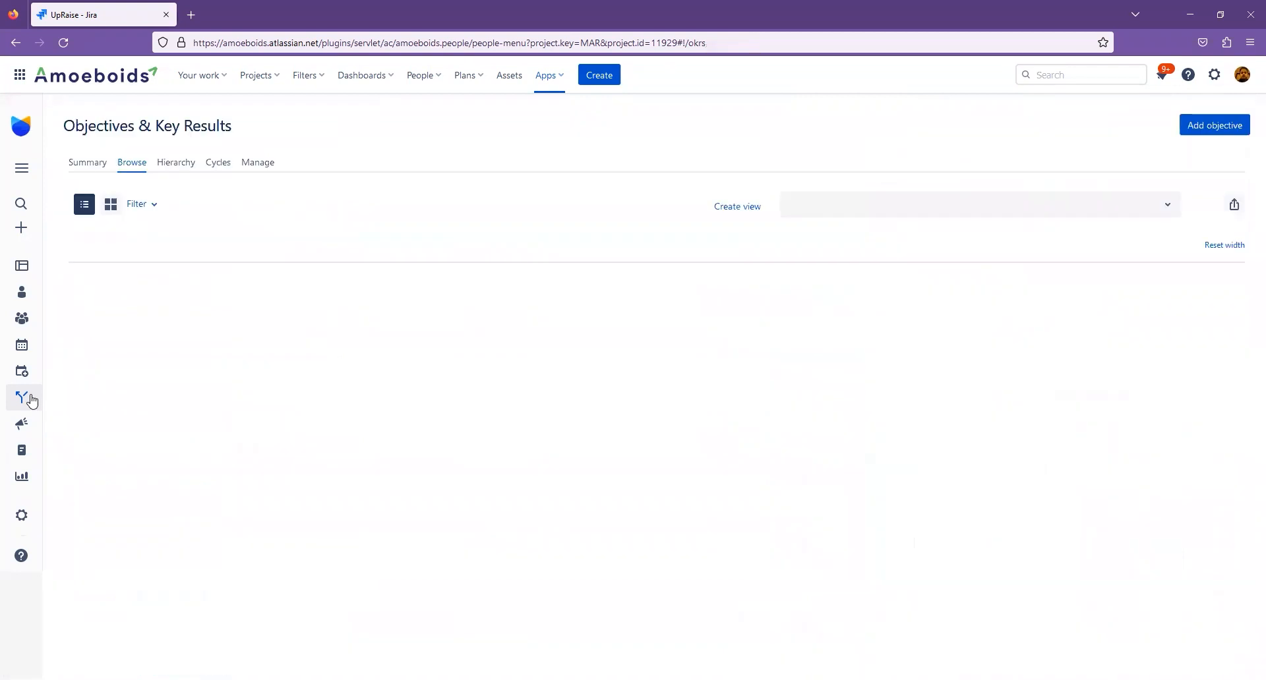
pyautogui.click(258, 165)
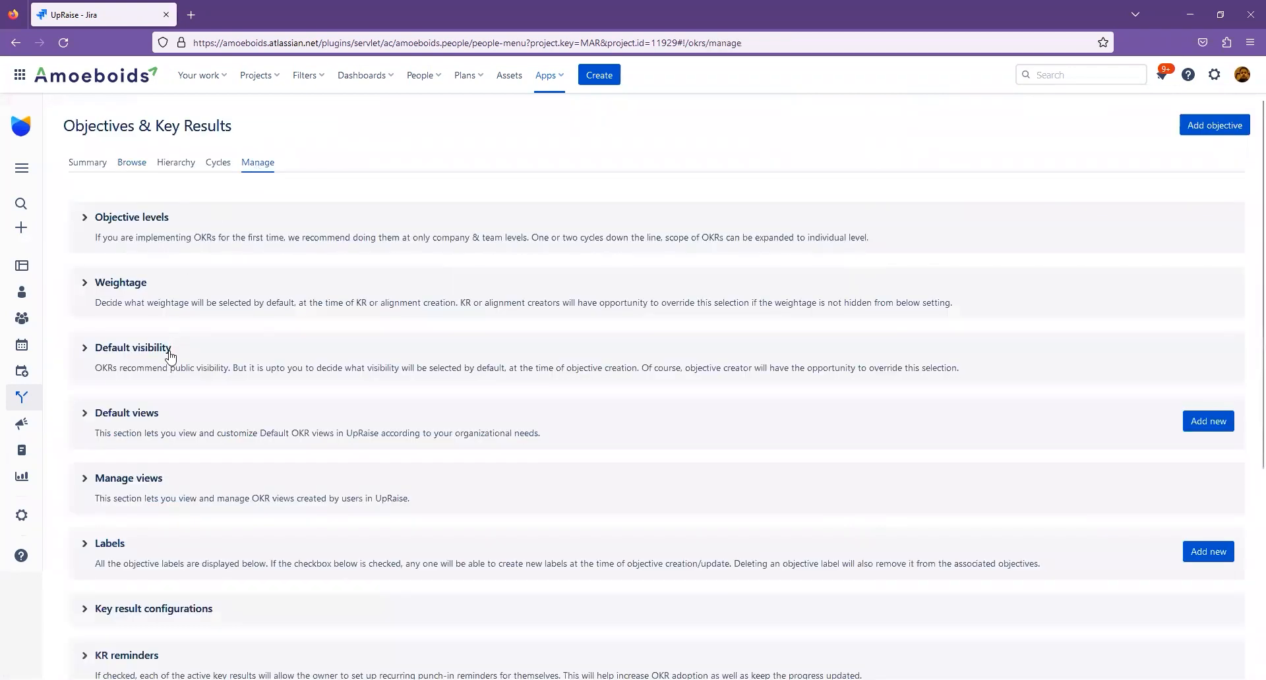
pyautogui.scroll(-1, 171, 465)
pyautogui.click(88, 547)
pyautogui.scroll(-1, 440, 357)
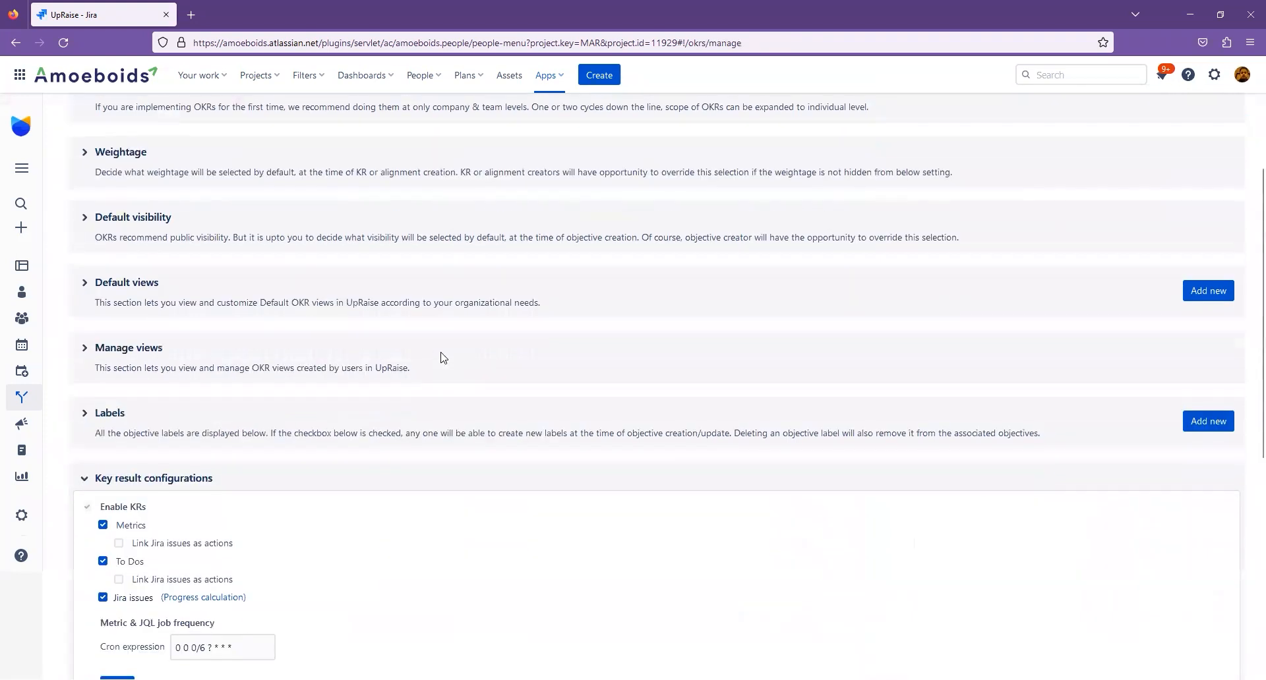
pyautogui.scroll(2, 439, 355)
pyautogui.scroll(-3, 329, 427)
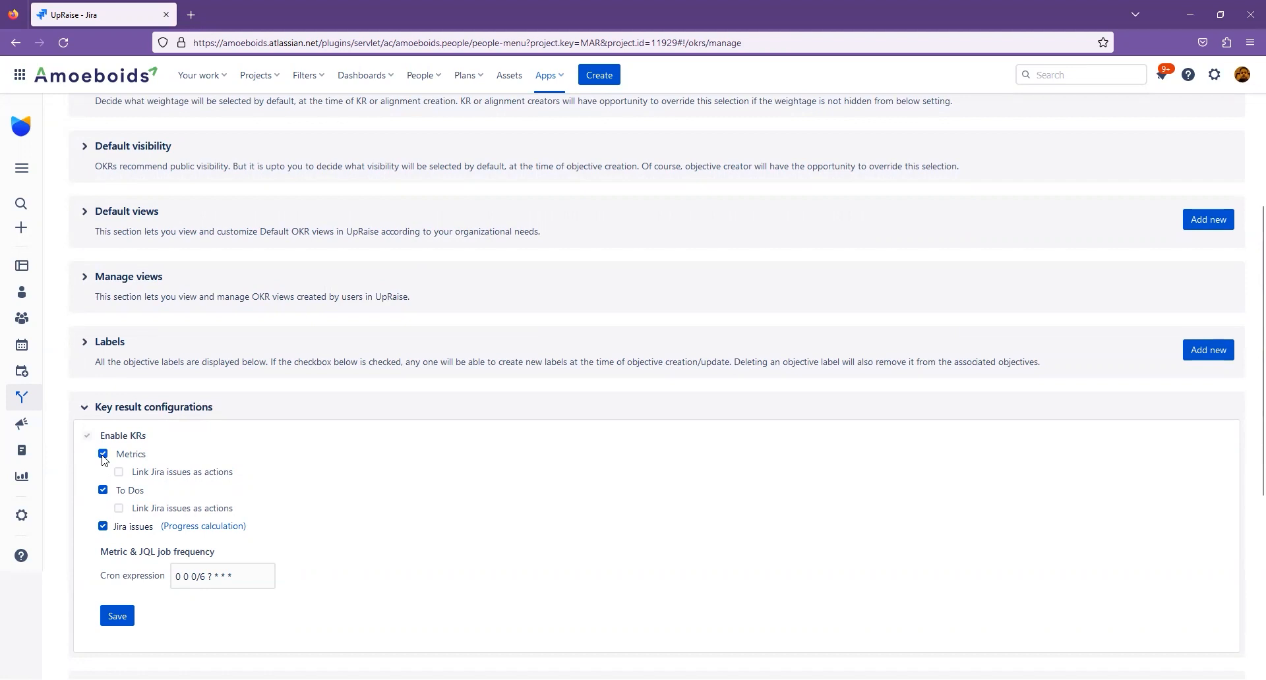
pyautogui.click(103, 527)
pyautogui.scroll(-1, 503, 277)
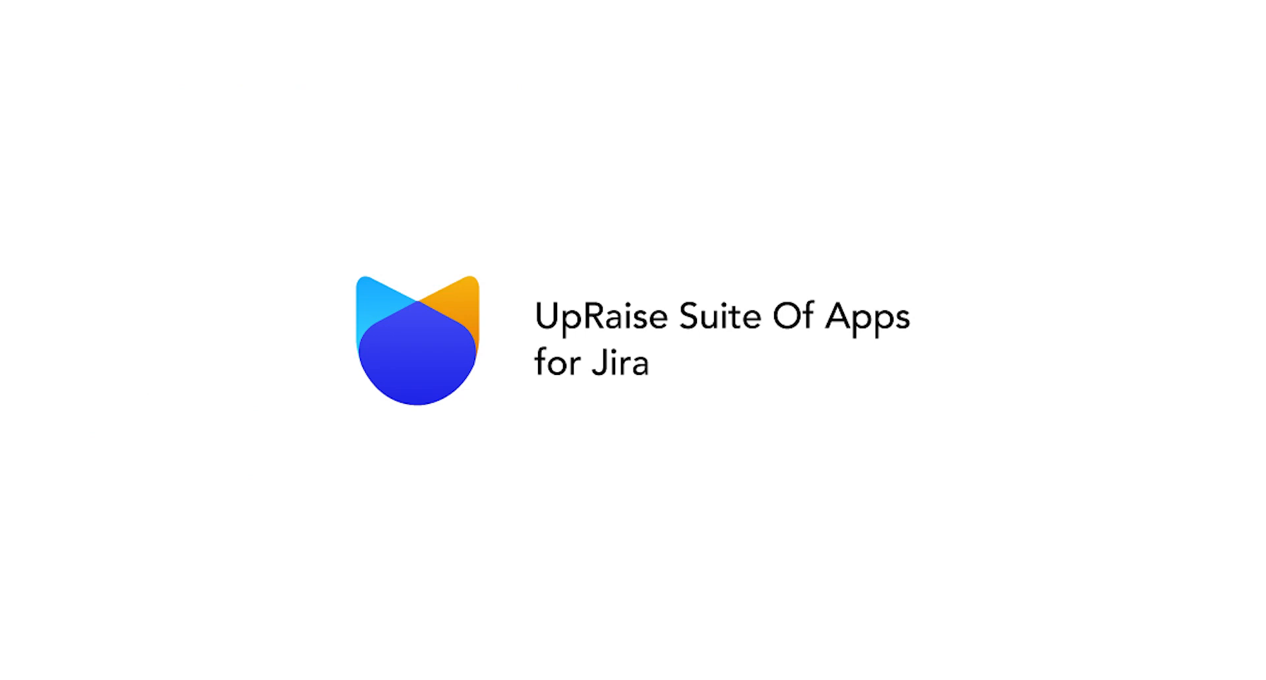